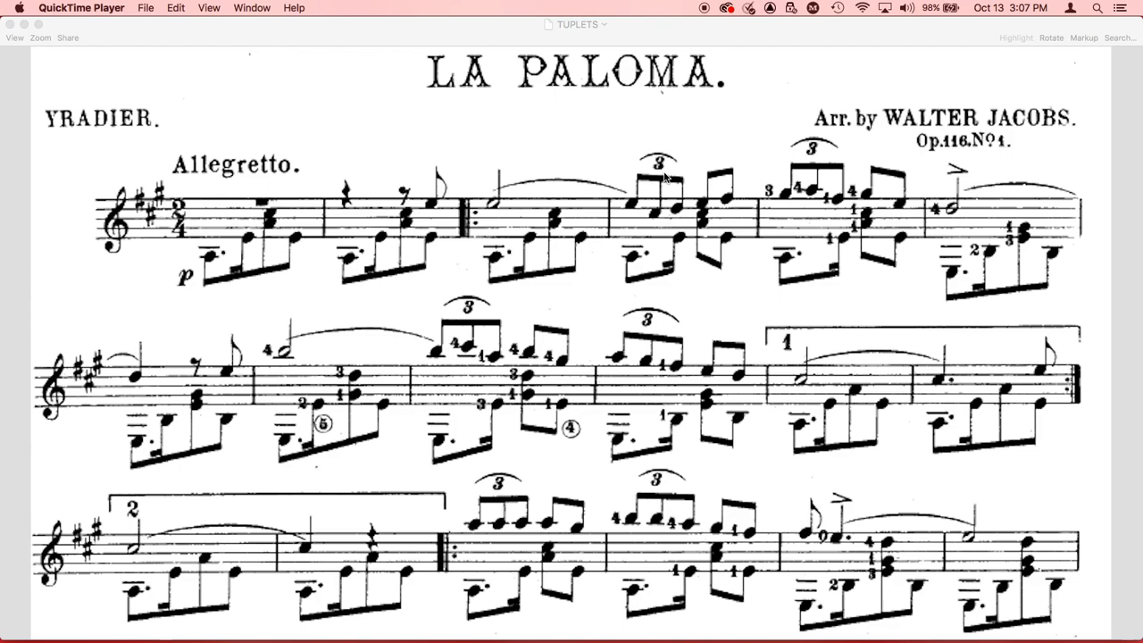
Switch to Firefox and review the Tuplets assignment's requirements and instructions.
{"action": "key", "text": "super+Tab"}
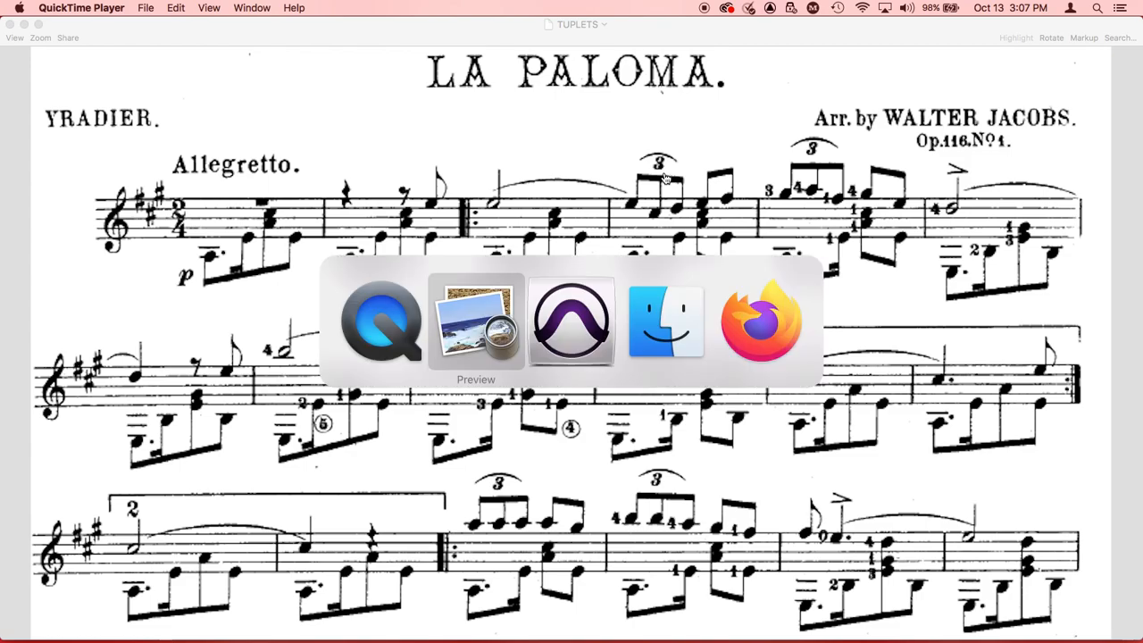
{"action": "key", "text": "super+Tab"}
{"action": "key", "text": "super+Tab"}
{"action": "key", "text": "super+Tab"}
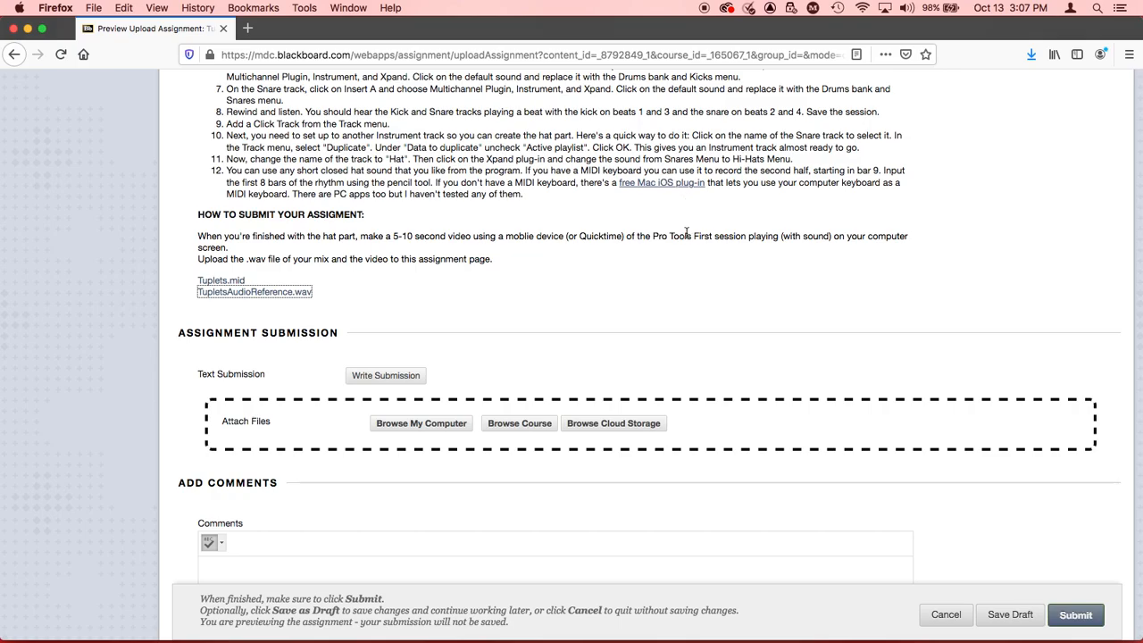
{"action": "scroll", "coordinate": [687, 237], "scroll_direction": "up", "scroll_amount": 6}
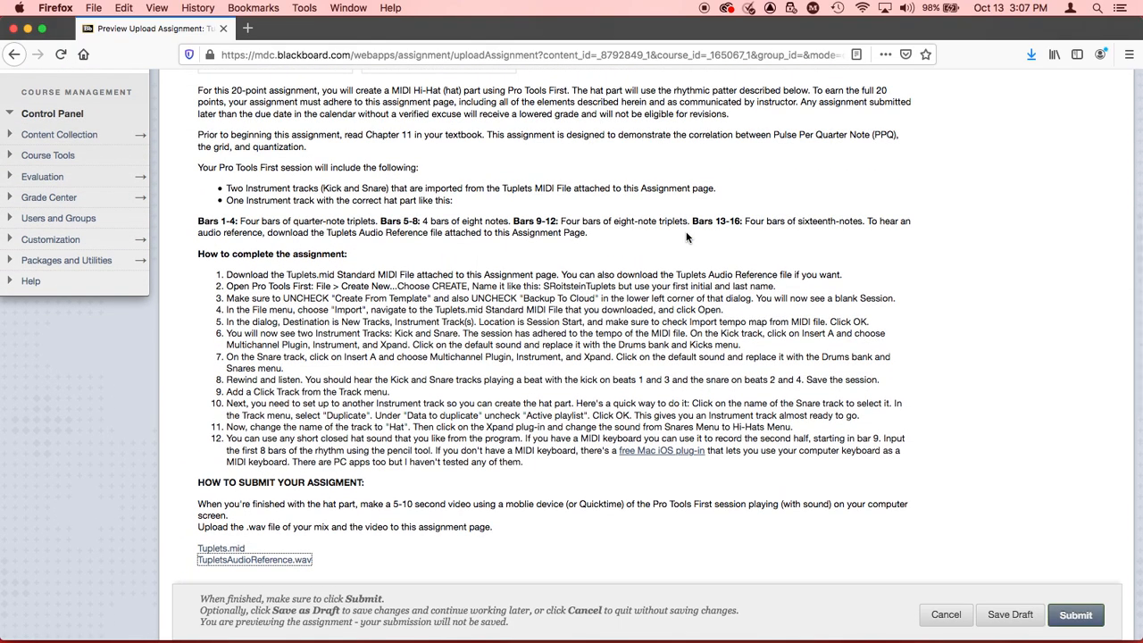
{"action": "scroll", "coordinate": [687, 237], "scroll_direction": "up", "scroll_amount": 2}
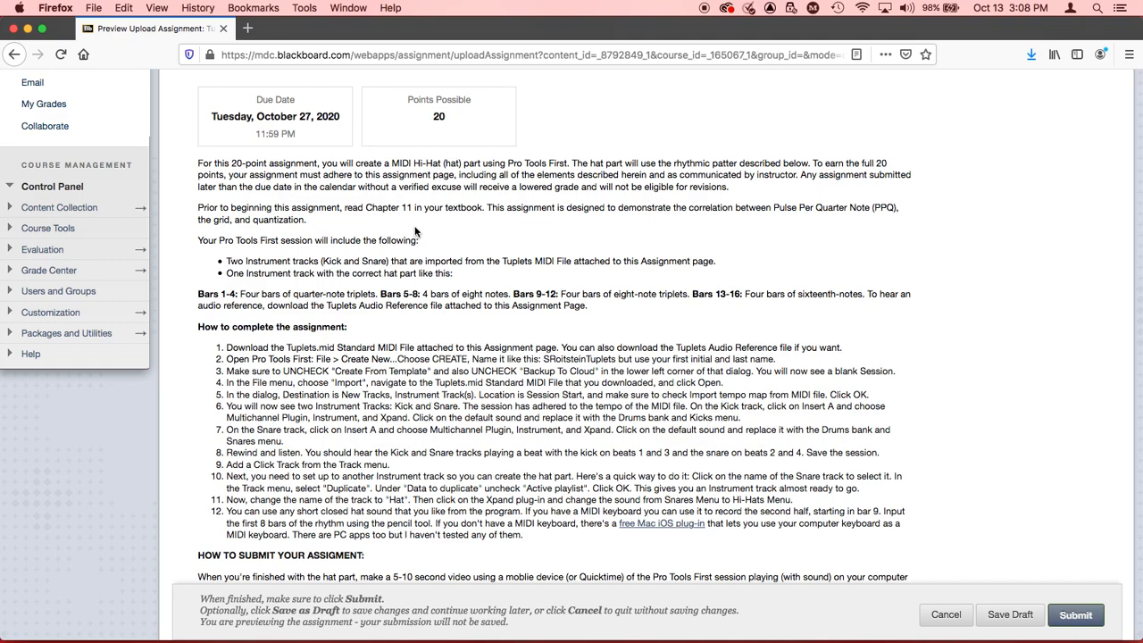
Switch to Pro Tools First and create a blank project named with first initial, last name and "Tuplets", without cloud backup, discarding the open project's changes.
{"action": "key", "text": "super+Tab"}
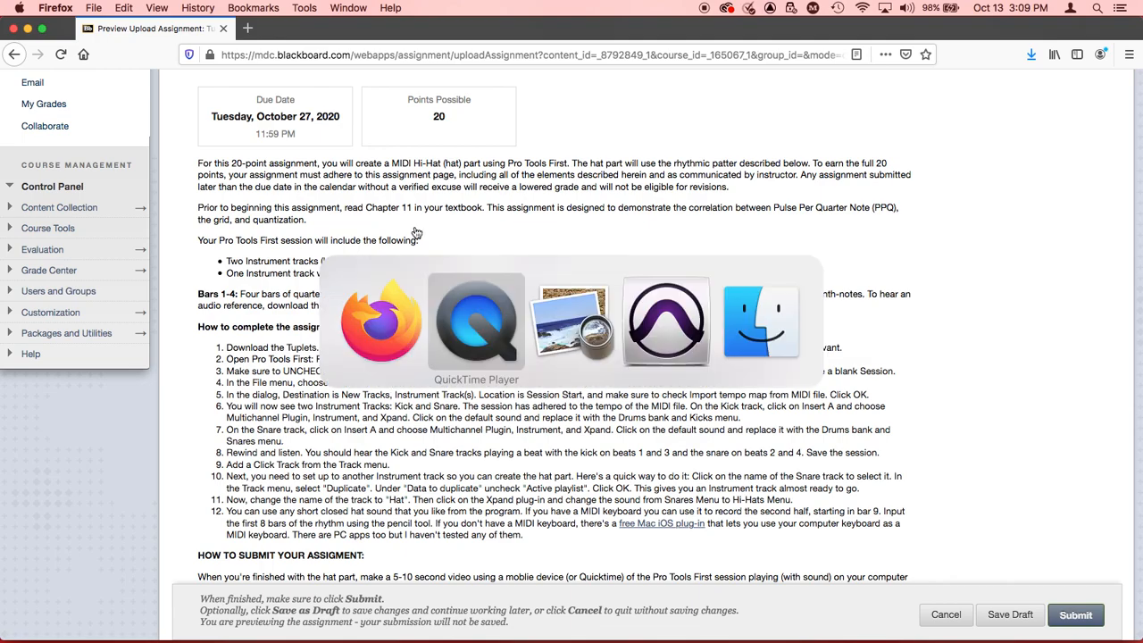
{"action": "key", "text": "super+Tab"}
{"action": "key", "text": "super+Tab"}
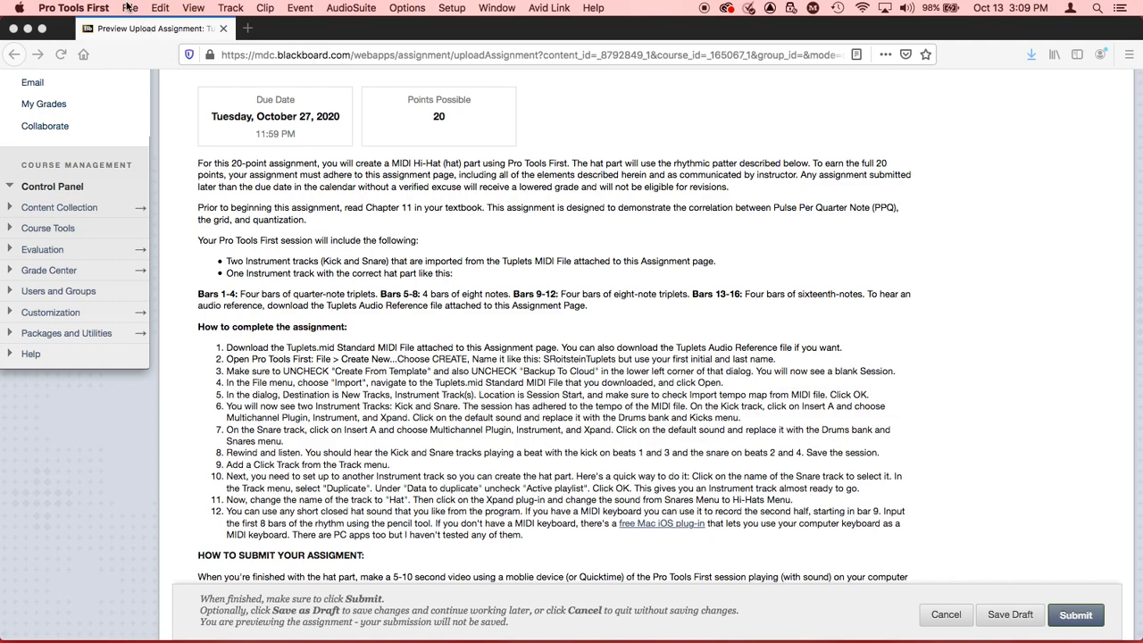
{"action": "left_click", "coordinate": [129, 7]}
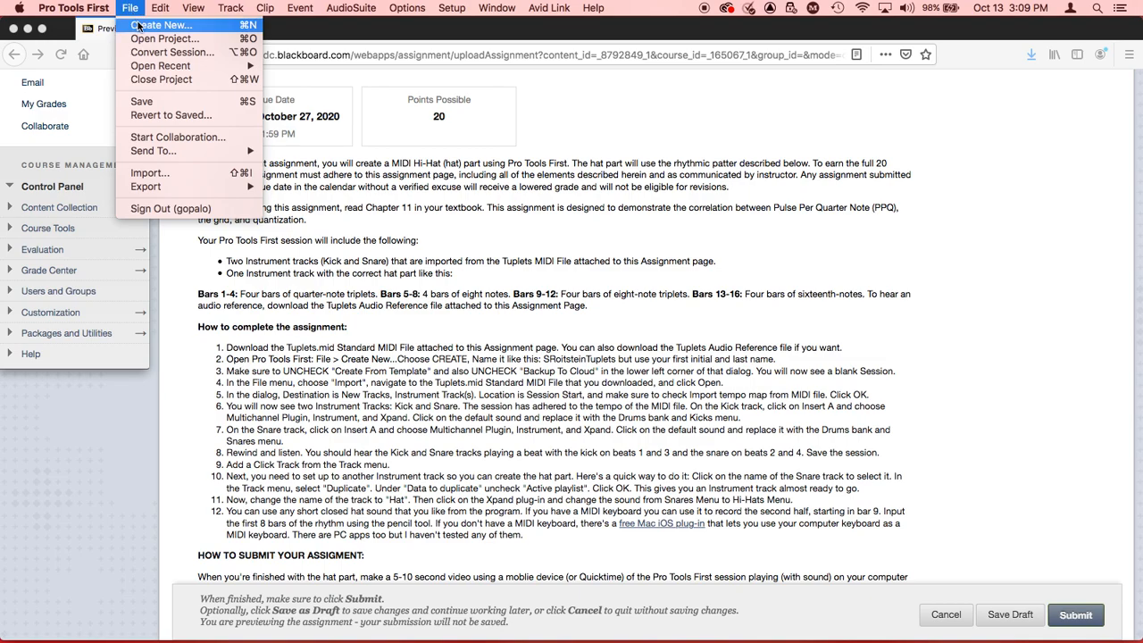
{"action": "left_click", "coordinate": [139, 25]}
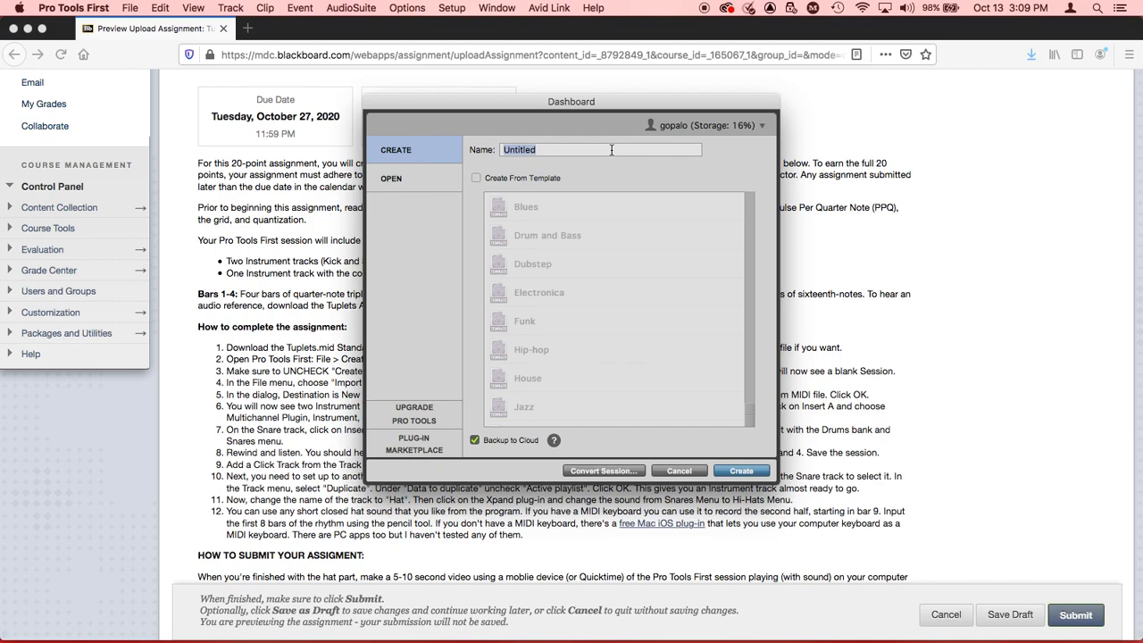
{"action": "type", "text": "SRoitstein"}
{"action": "type", "text": "Tuplets"}
{"action": "left_click", "coordinate": [476, 441]}
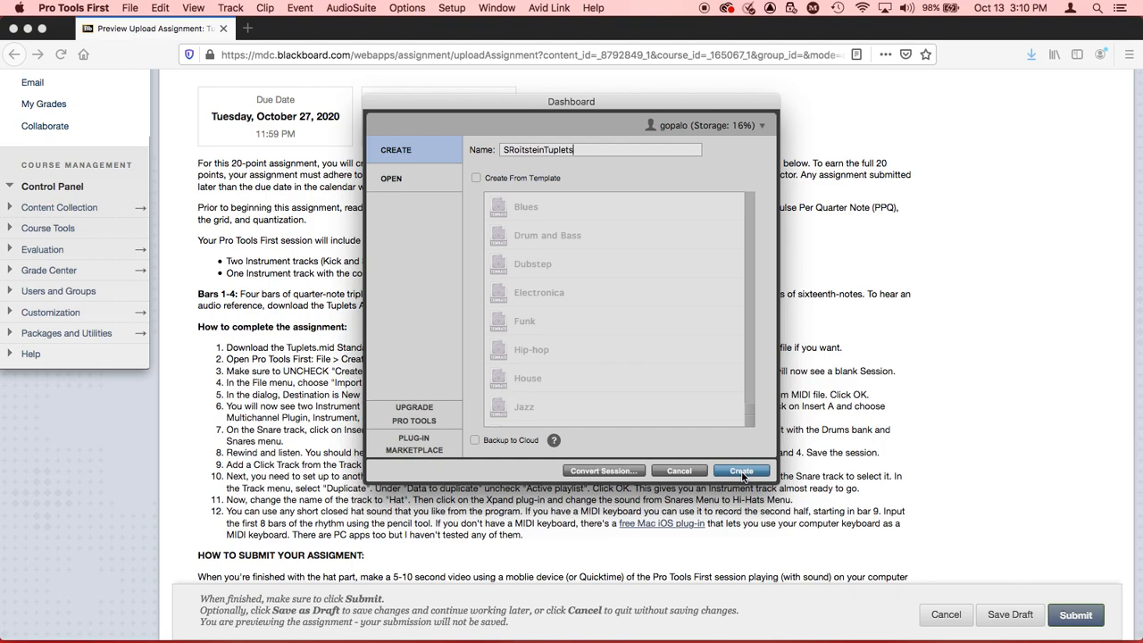
{"action": "left_click", "coordinate": [743, 474]}
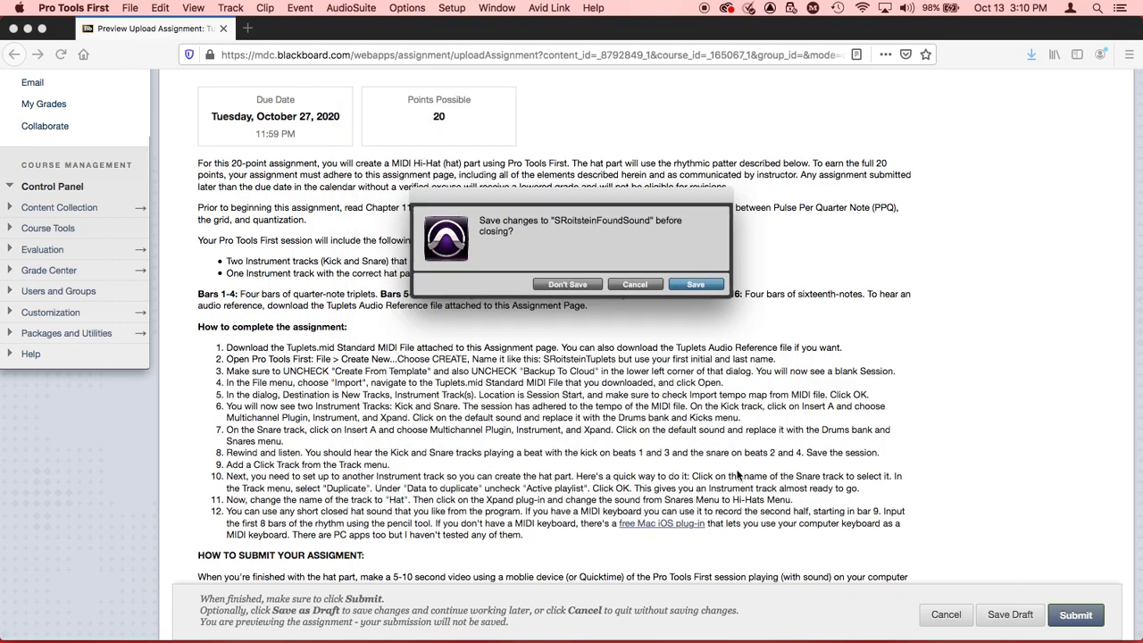
{"action": "left_click", "coordinate": [576, 286]}
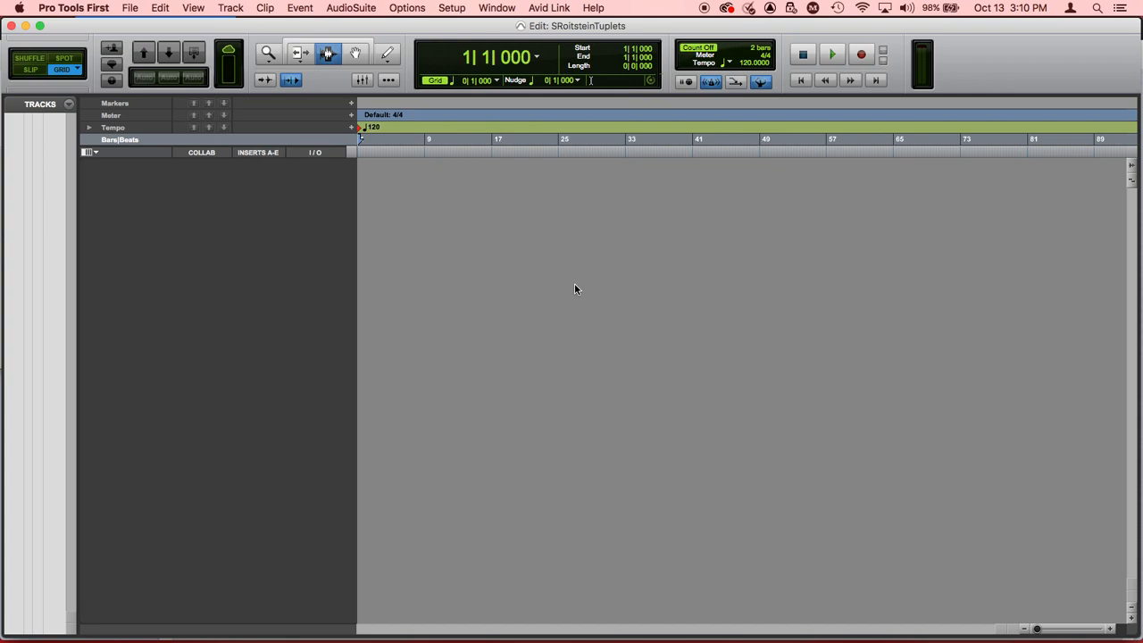
Open Tuplets.mid from the Desktop for import into the new project.
{"action": "key", "text": "super+Tab"}
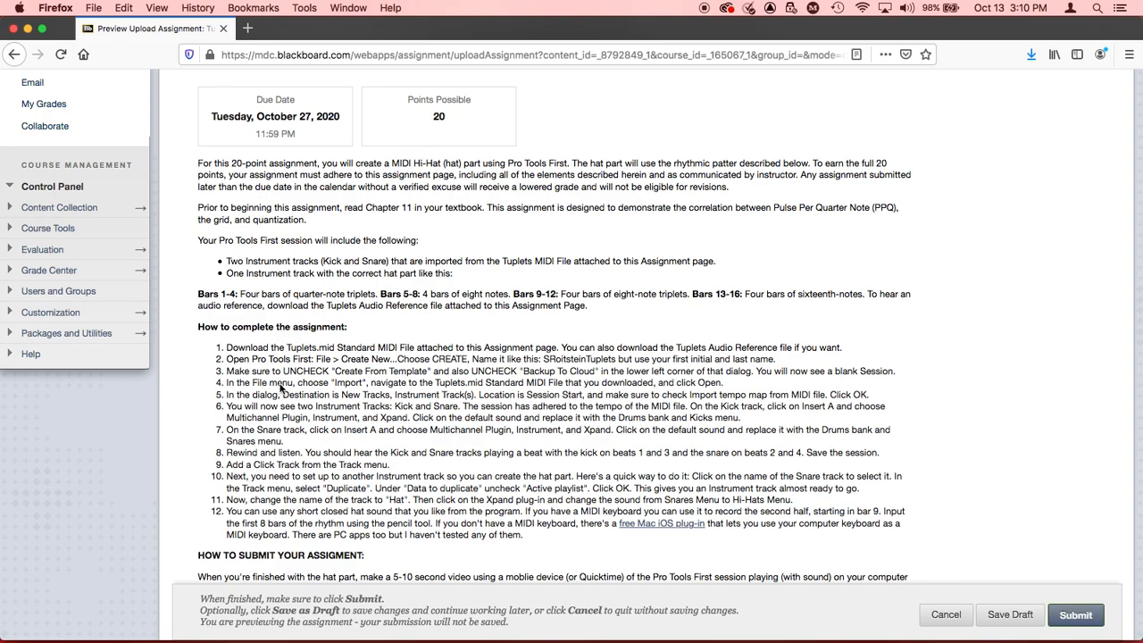
{"action": "key", "text": "super+Tab"}
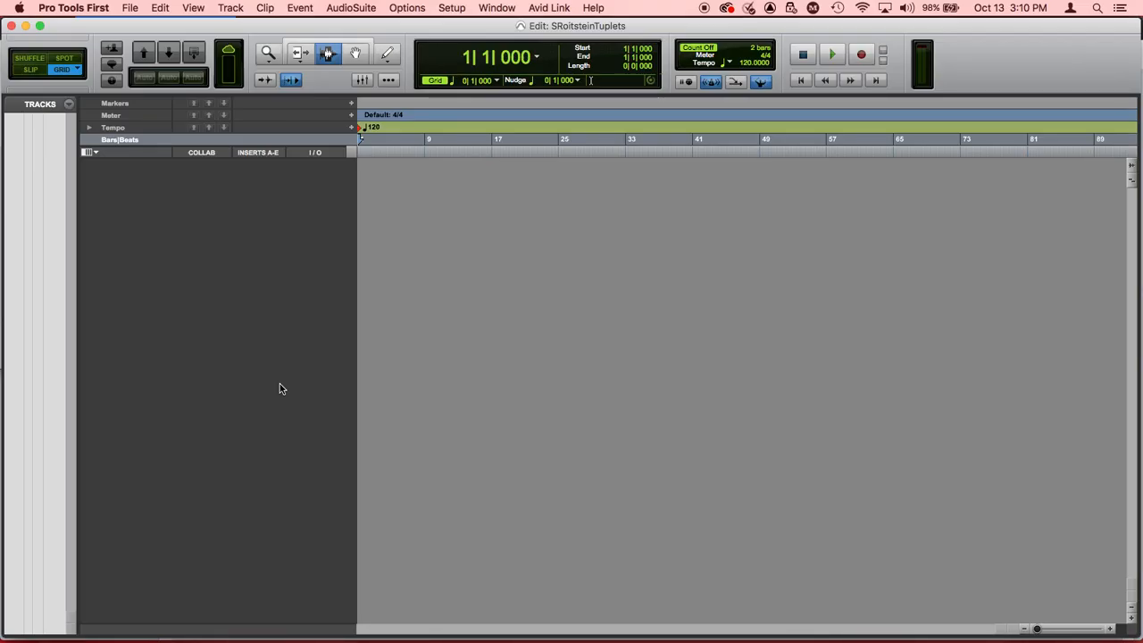
{"action": "left_click", "coordinate": [129, 11]}
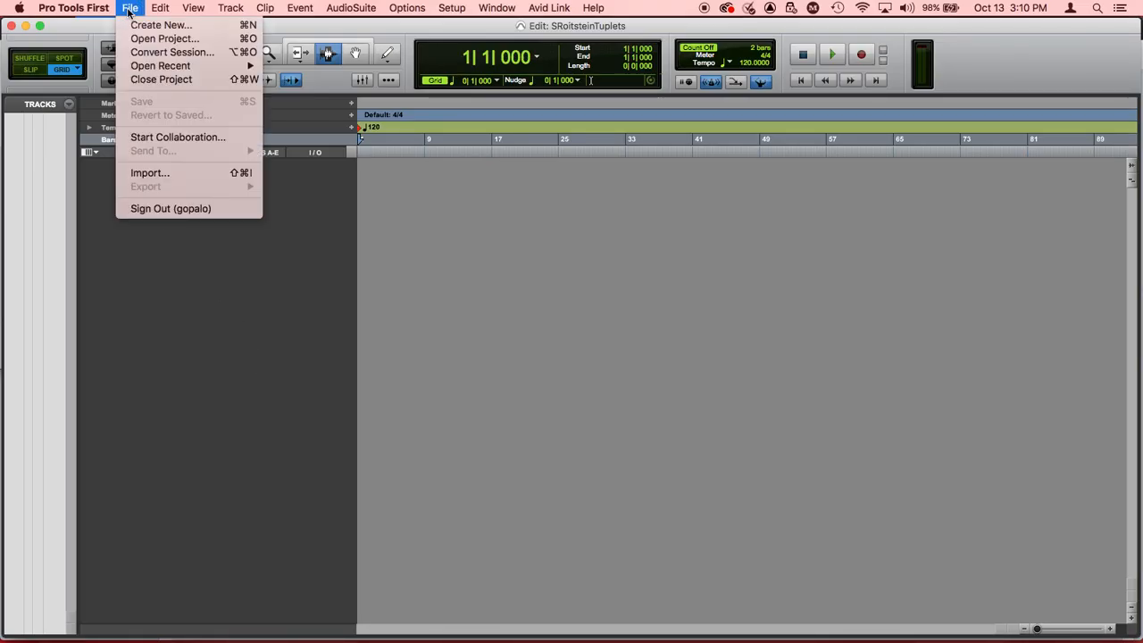
{"action": "left_click", "coordinate": [133, 174]}
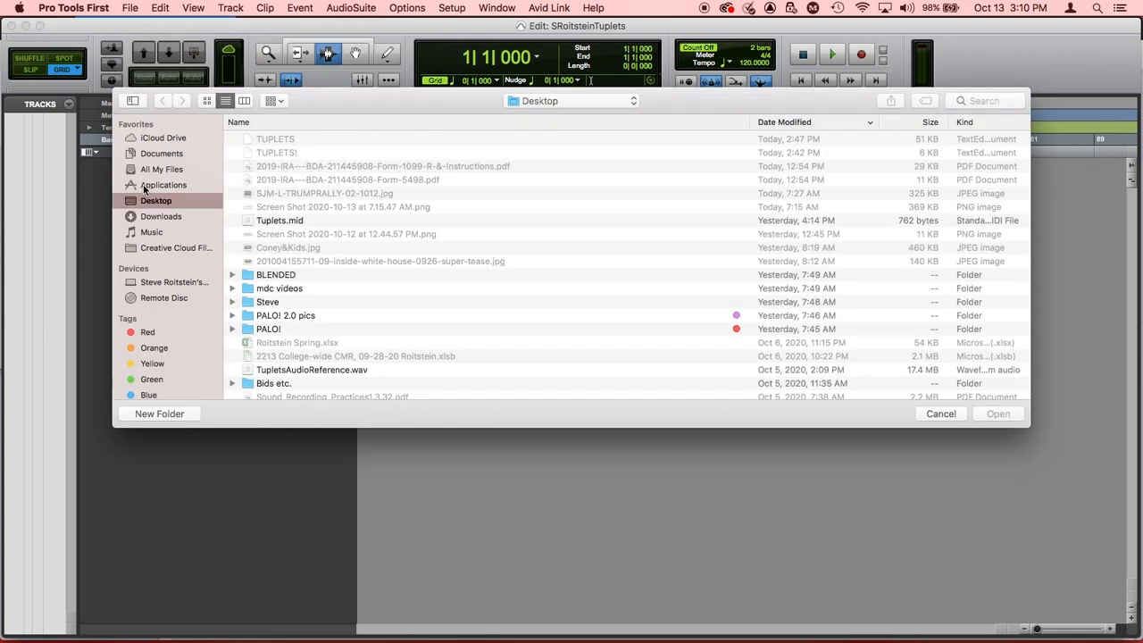
{"action": "left_click", "coordinate": [277, 223]}
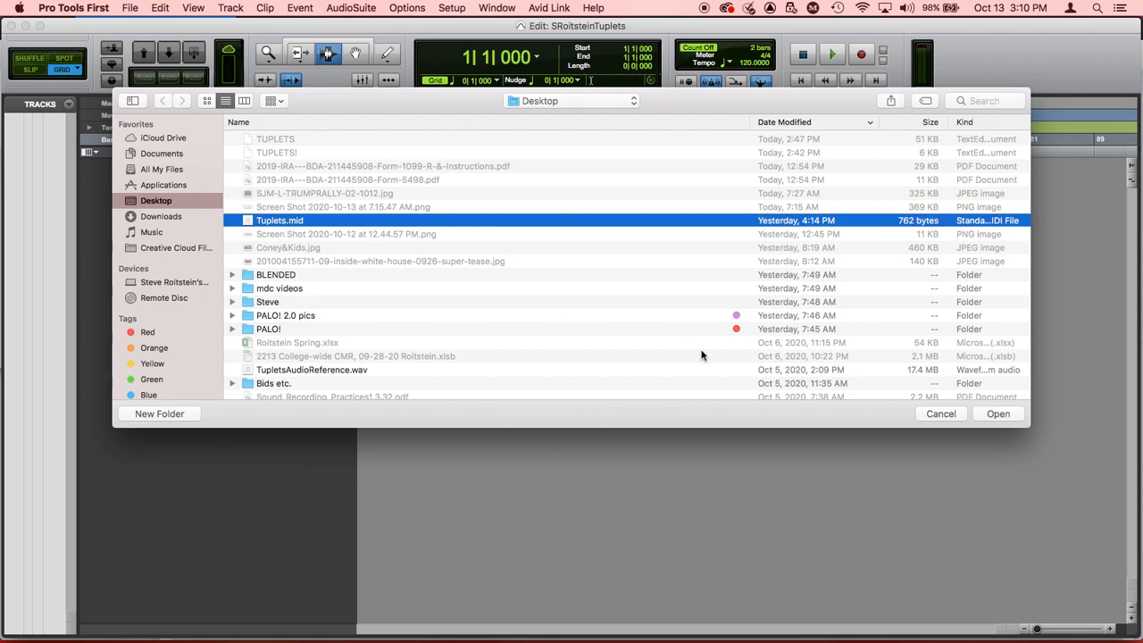
{"action": "left_click", "coordinate": [999, 414]}
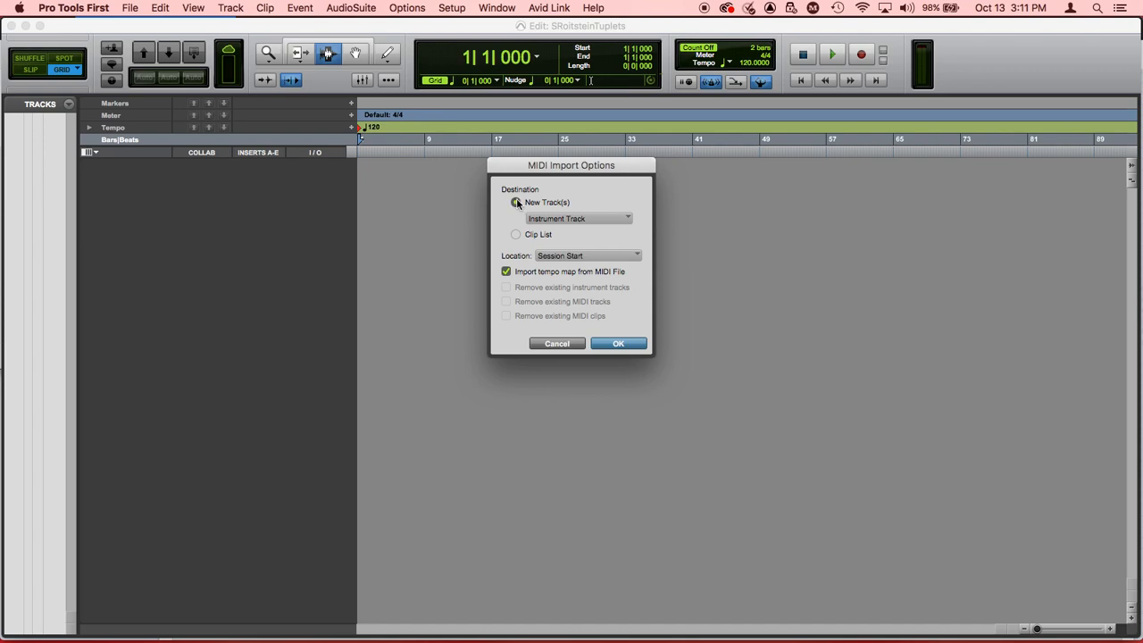
Import the MIDI file to new Instrument Tracks at Session Start, including its tempo map.
{"action": "left_click", "coordinate": [558, 220]}
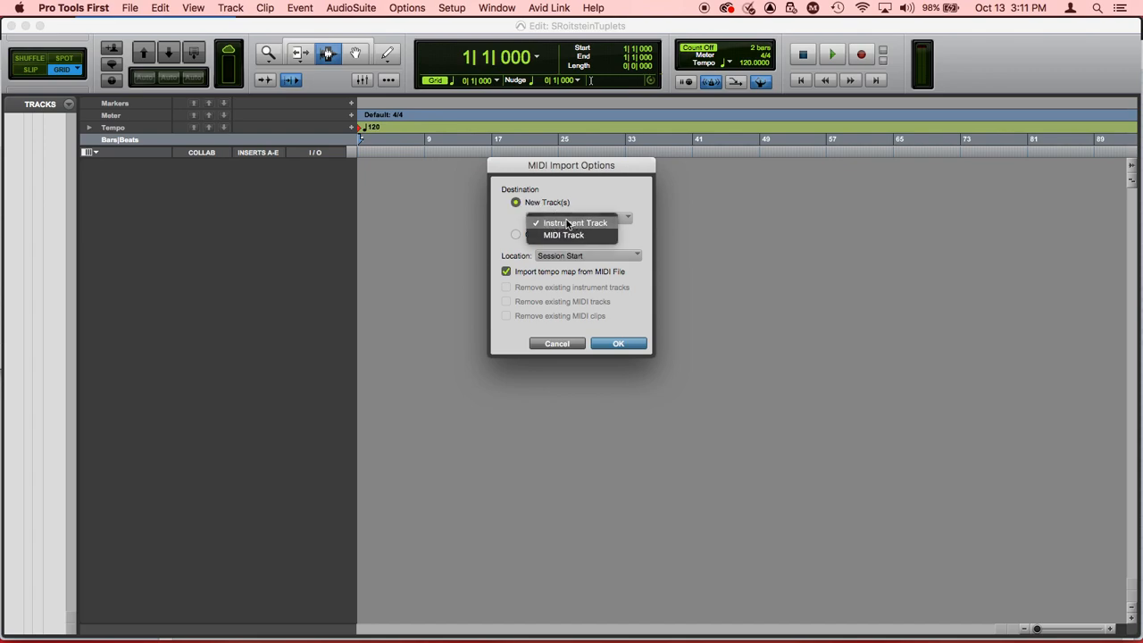
{"action": "left_click", "coordinate": [592, 218]}
{"action": "left_click", "coordinate": [564, 257]}
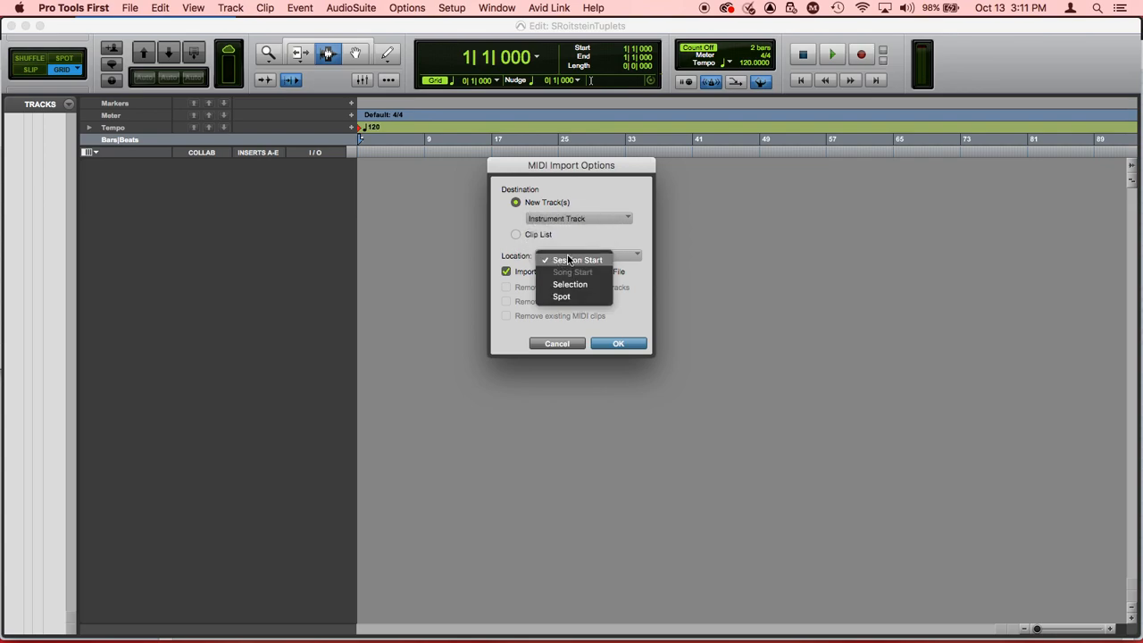
{"action": "left_click", "coordinate": [631, 243]}
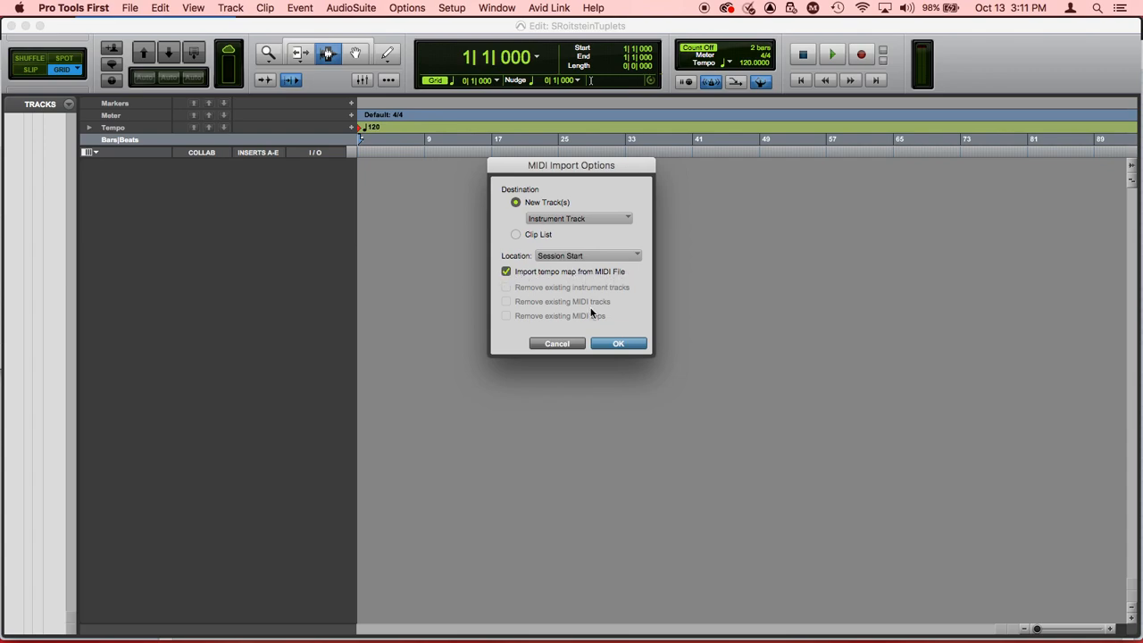
{"action": "left_click", "coordinate": [616, 341]}
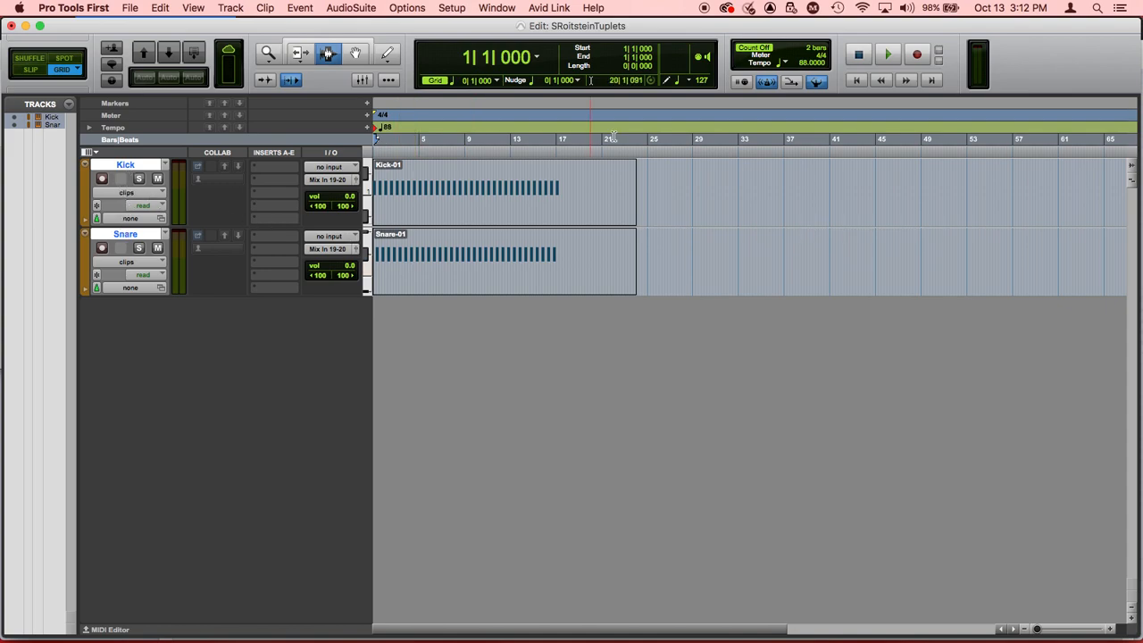
Insert the multichannel Xpand!2 (stereo) instrument in the first insert slot of the Kick track.
{"action": "left_click", "coordinate": [276, 168]}
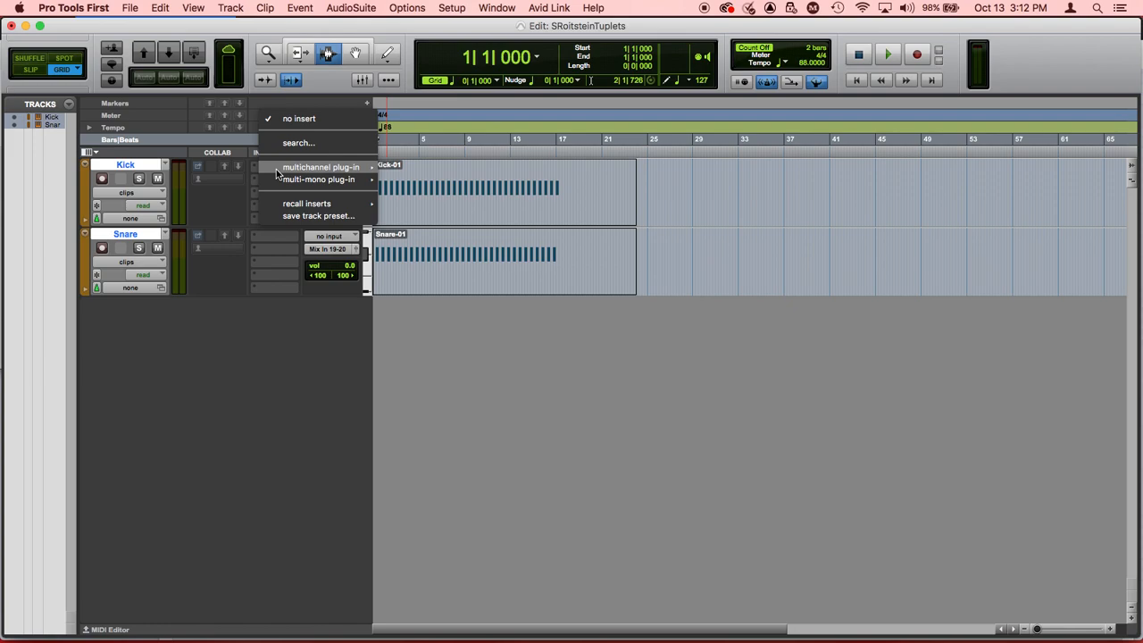
{"action": "mouse_move", "coordinate": [276, 169]}
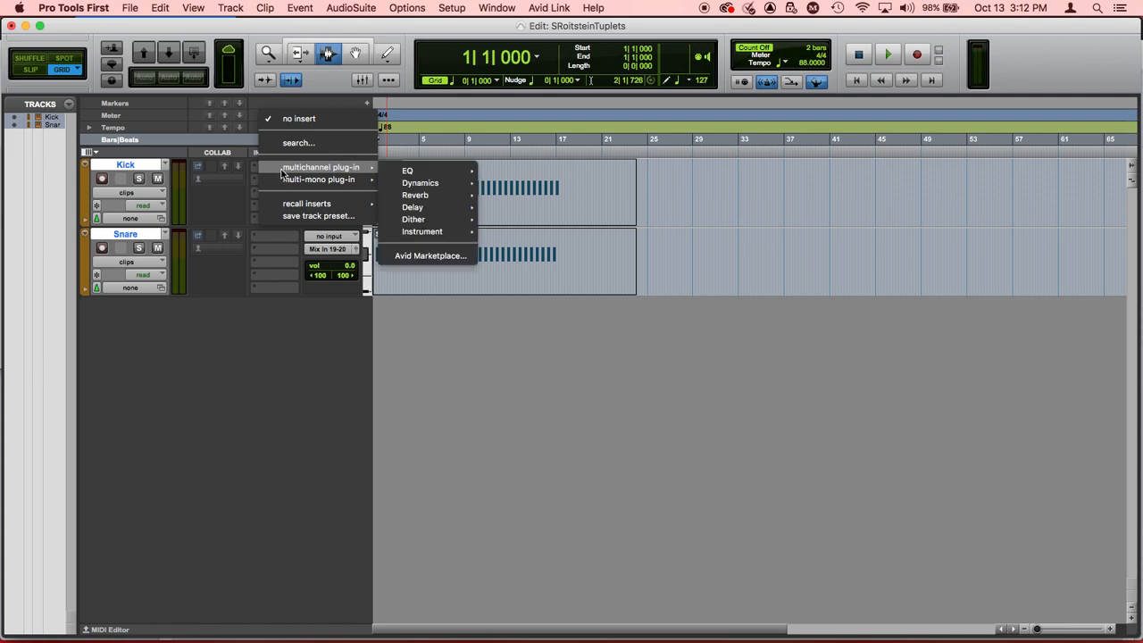
{"action": "mouse_move", "coordinate": [423, 235]}
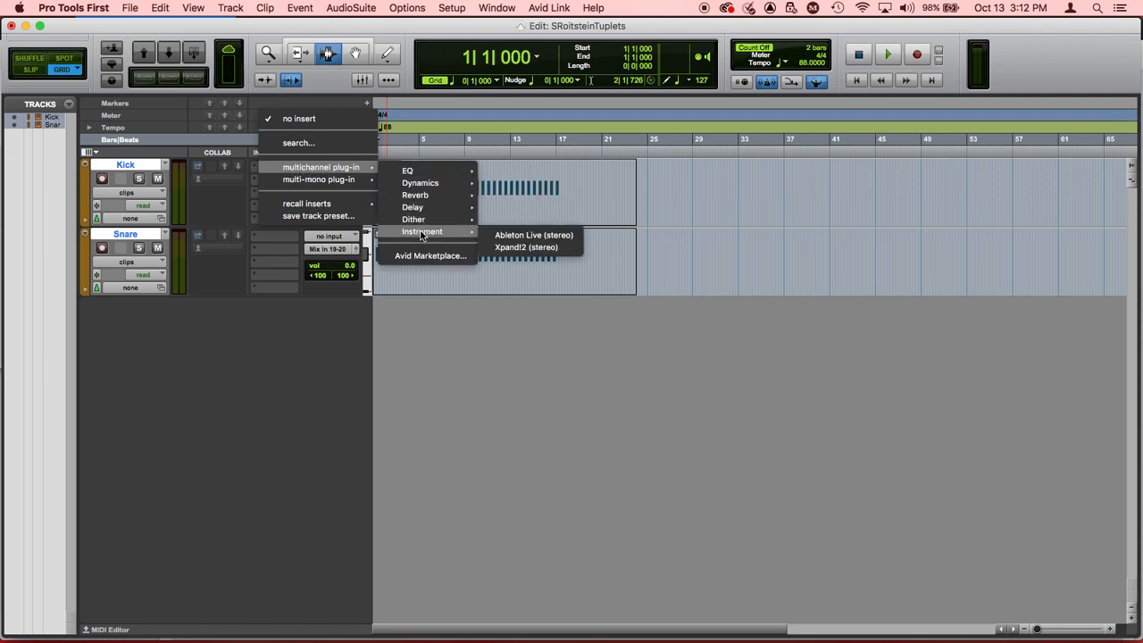
{"action": "left_click", "coordinate": [523, 248]}
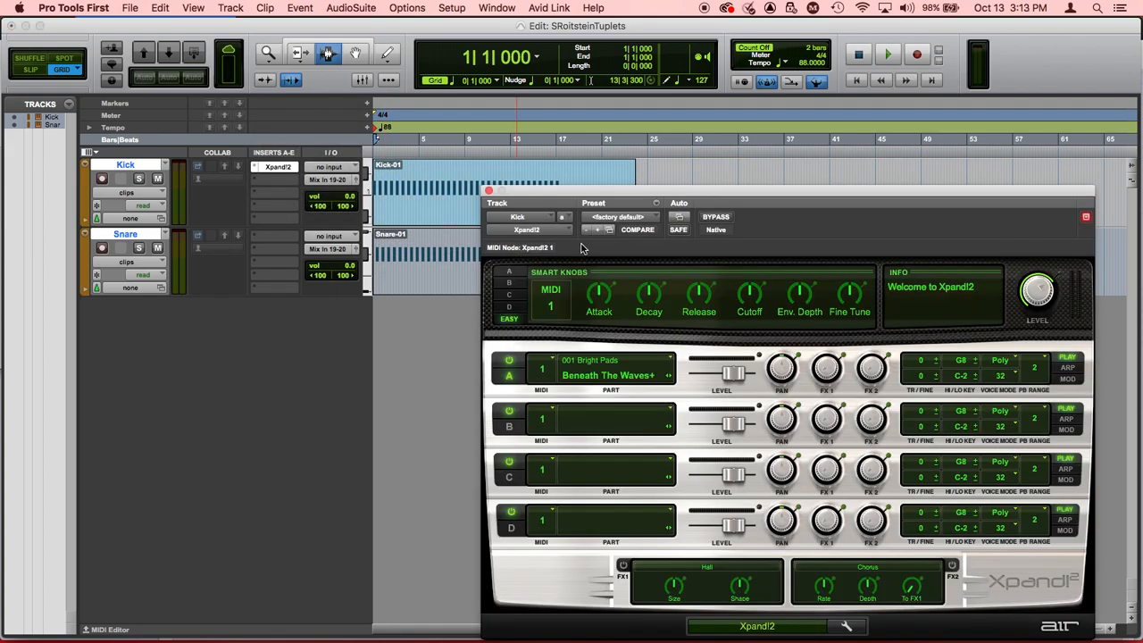
Set part A of the Kick track's Xpand!2 to Kicks Menu from 024 Drums and close the plug-in window.
{"action": "left_click_drag", "start_coordinate": [773, 192], "coordinate": [723, 106]}
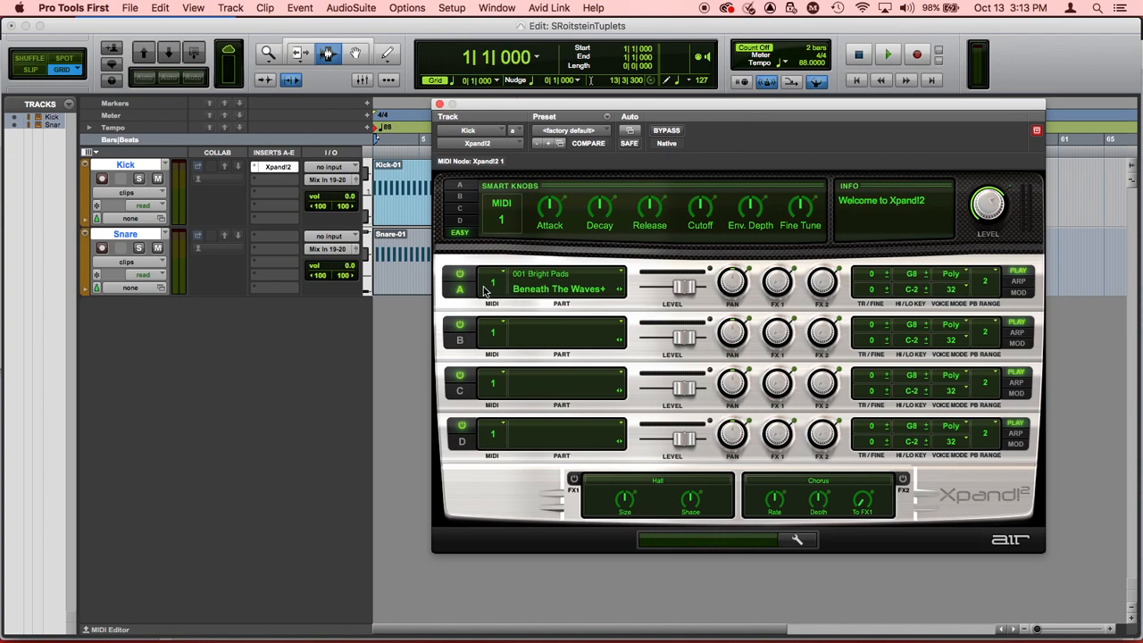
{"action": "left_click", "coordinate": [565, 289]}
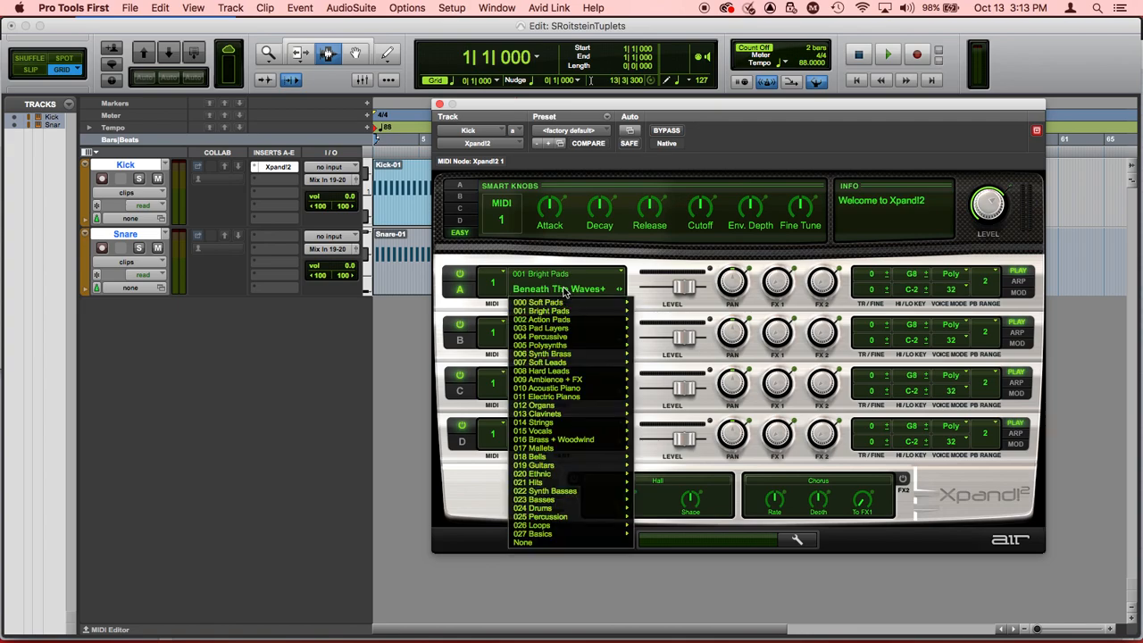
{"action": "mouse_move", "coordinate": [543, 509]}
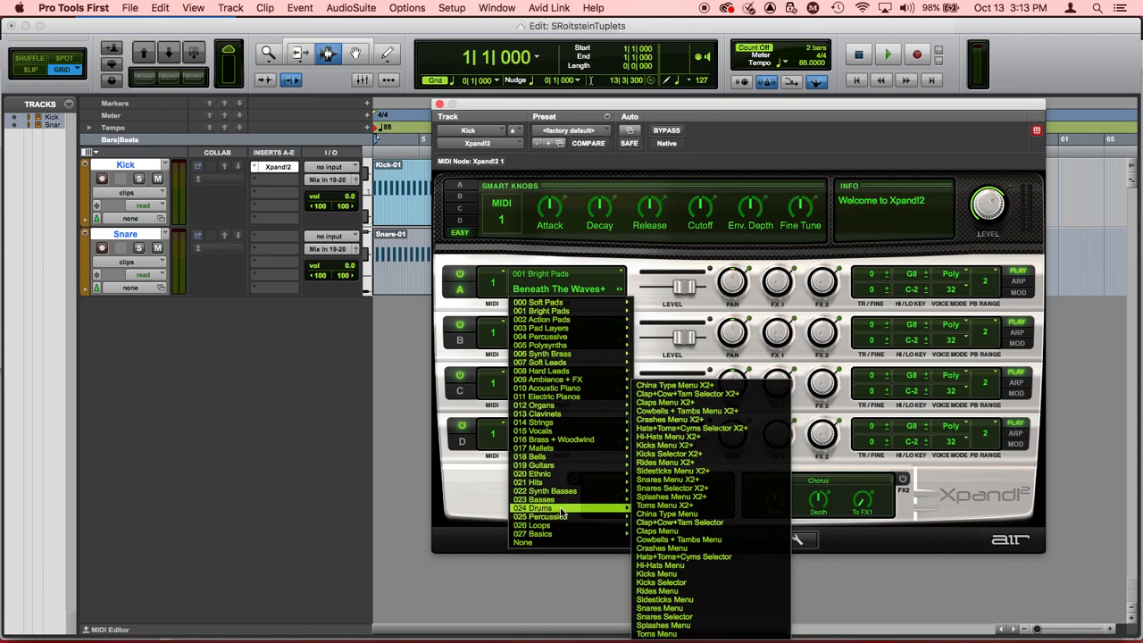
{"action": "left_click", "coordinate": [648, 573]}
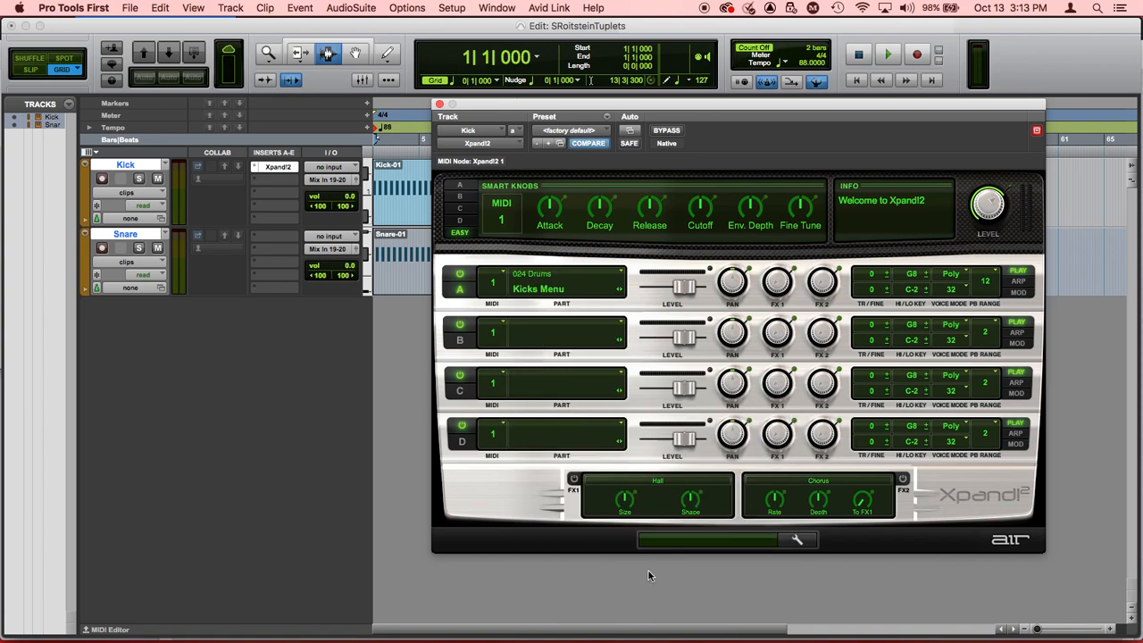
{"action": "left_click", "coordinate": [438, 104]}
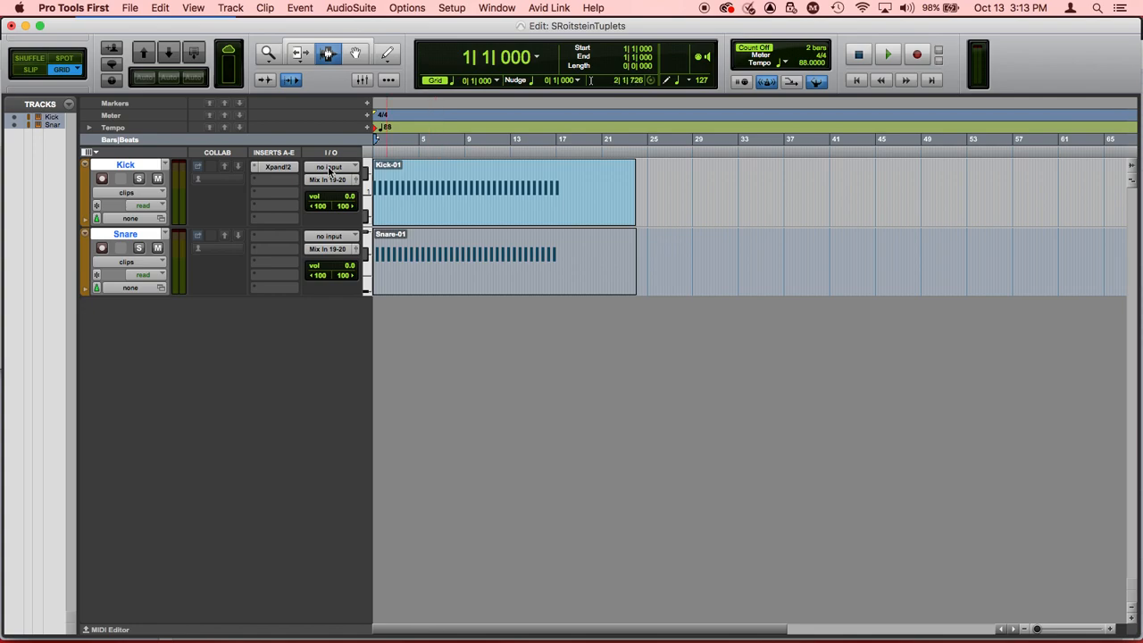
Insert the multichannel Xpand!2 (stereo) instrument in the first insert slot of the Snare track.
{"action": "left_click", "coordinate": [267, 240]}
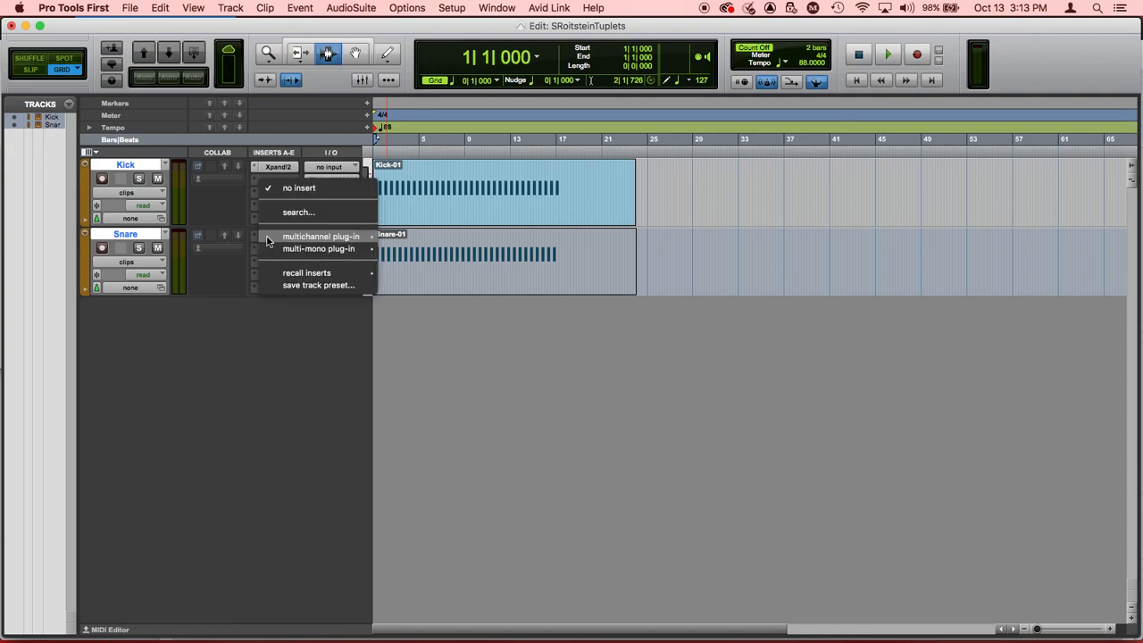
{"action": "mouse_move", "coordinate": [338, 240]}
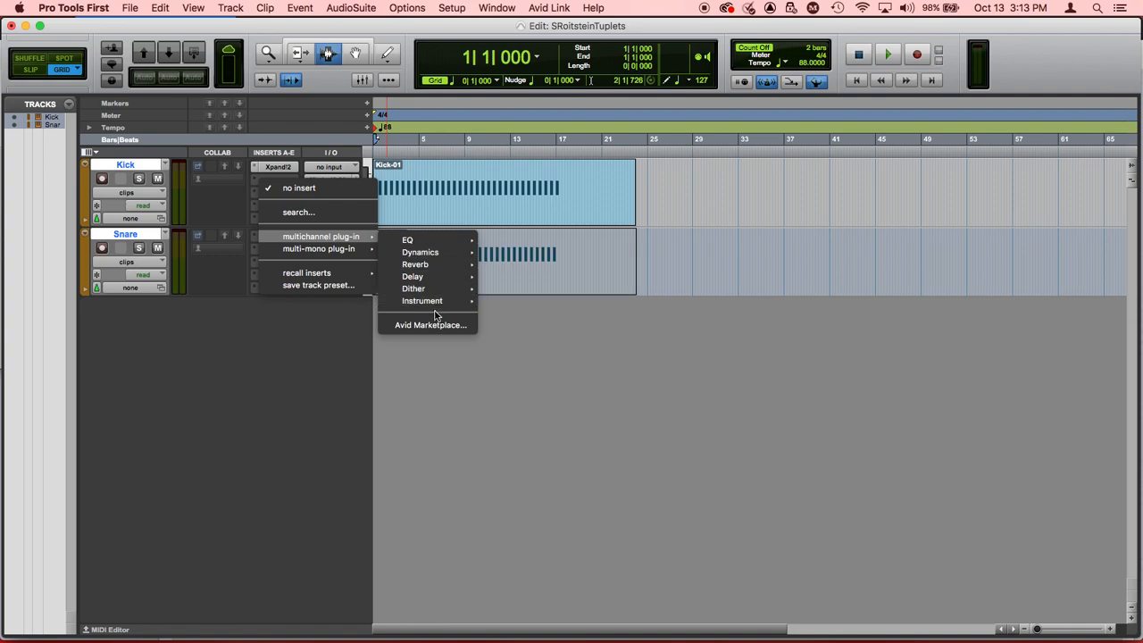
{"action": "mouse_move", "coordinate": [438, 304]}
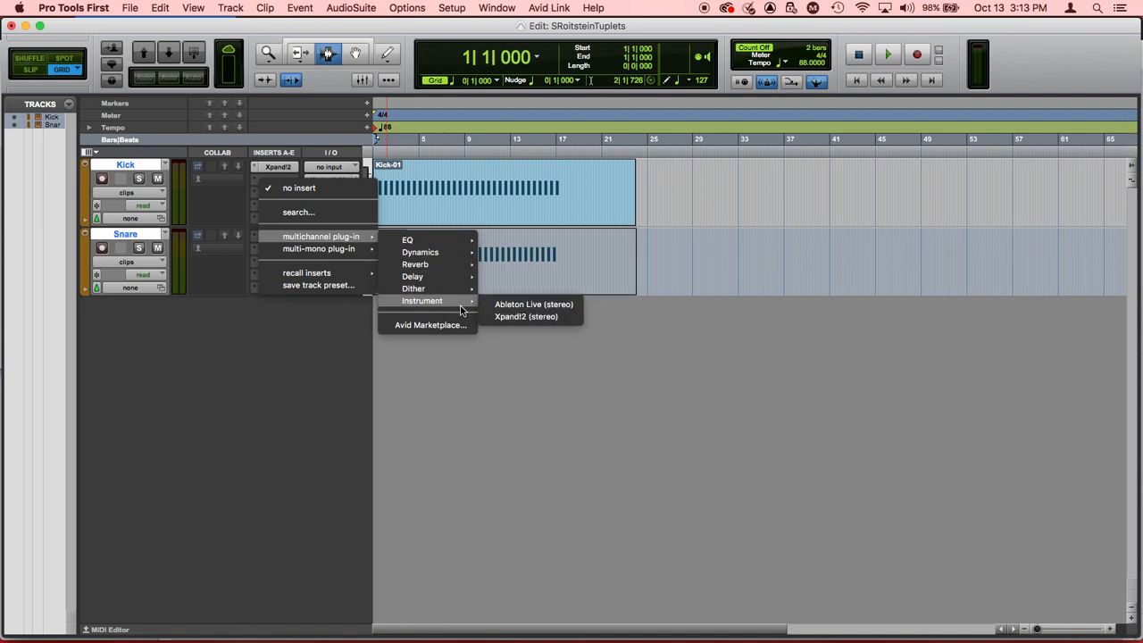
{"action": "left_click", "coordinate": [539, 318]}
Set part A of the Snare track's Xpand!2 to Snares Menu from 024 Drums and close the plug-in window.
{"action": "left_click", "coordinate": [560, 284]}
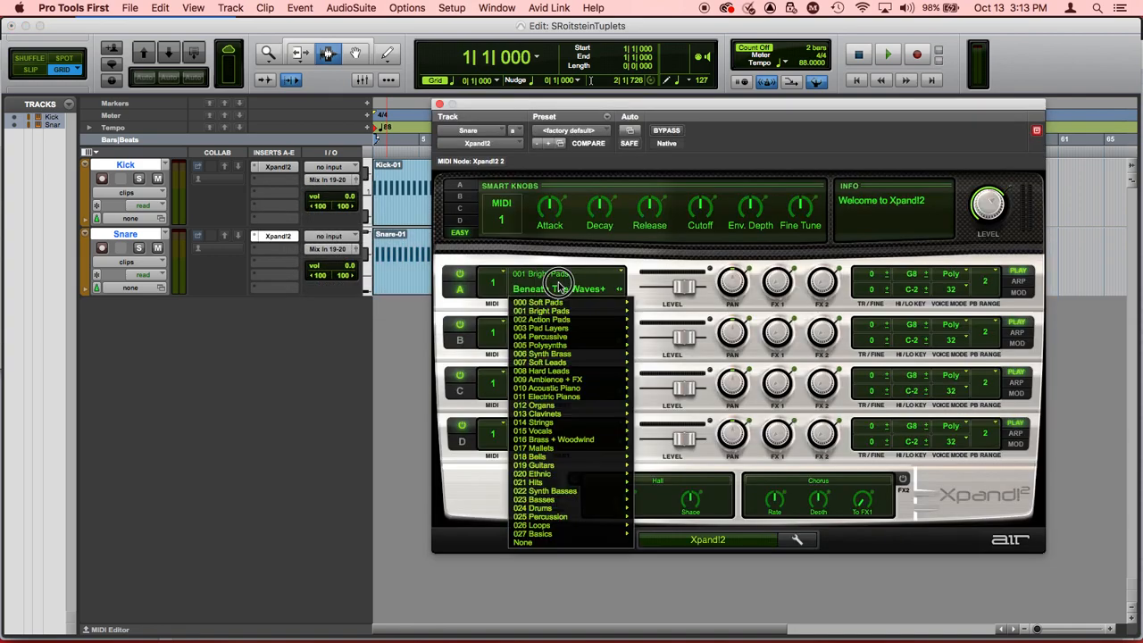
{"action": "mouse_move", "coordinate": [531, 510]}
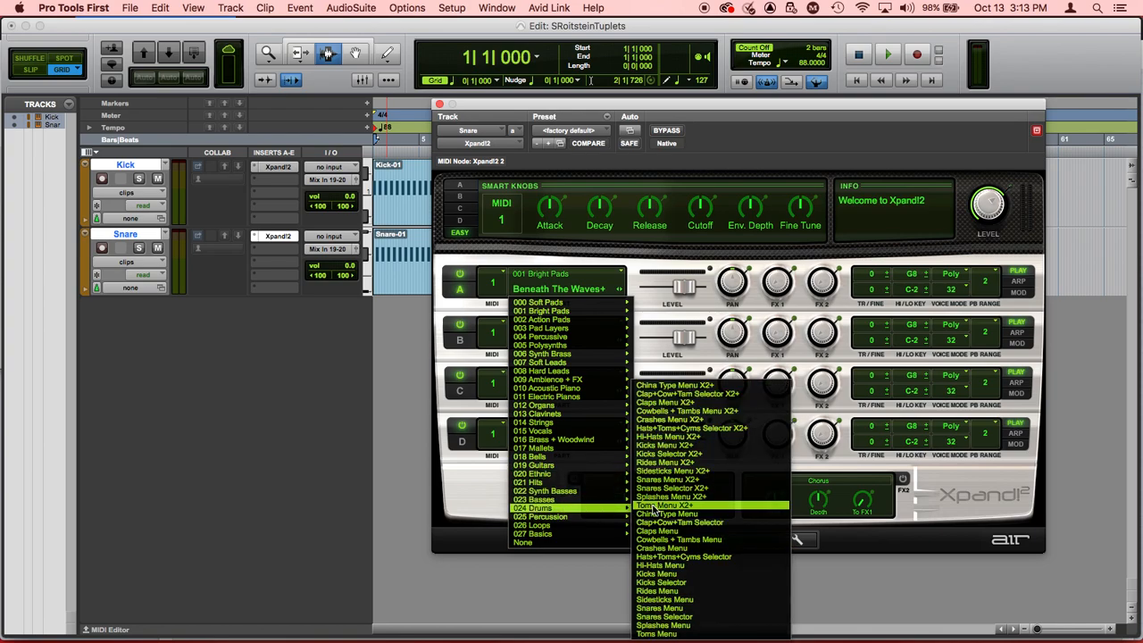
{"action": "left_click", "coordinate": [664, 610]}
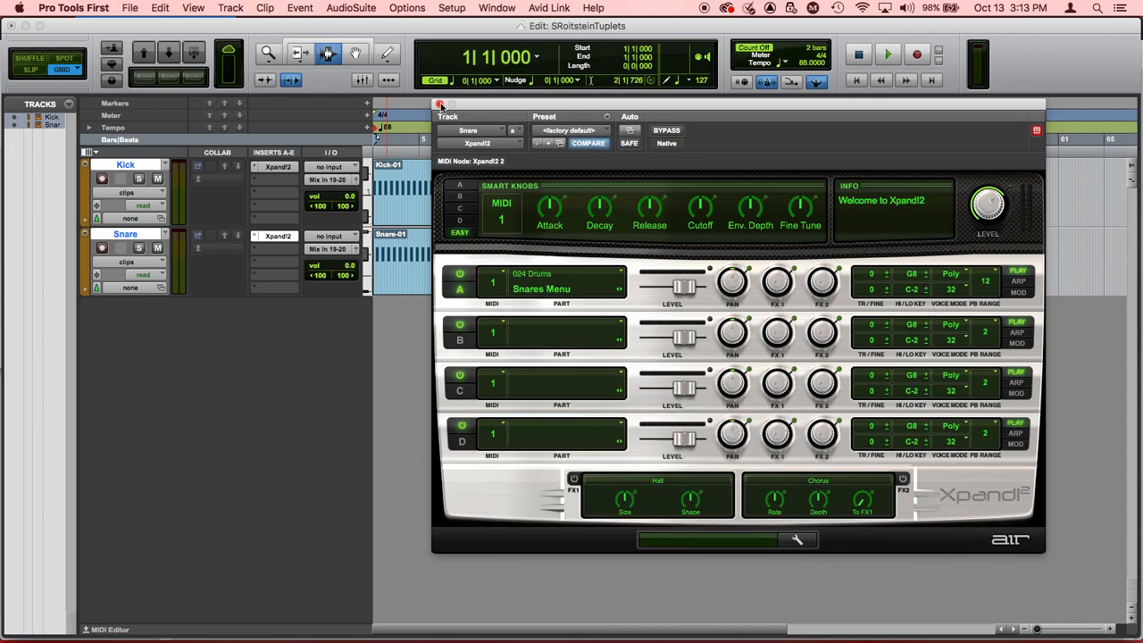
{"action": "left_click", "coordinate": [440, 104]}
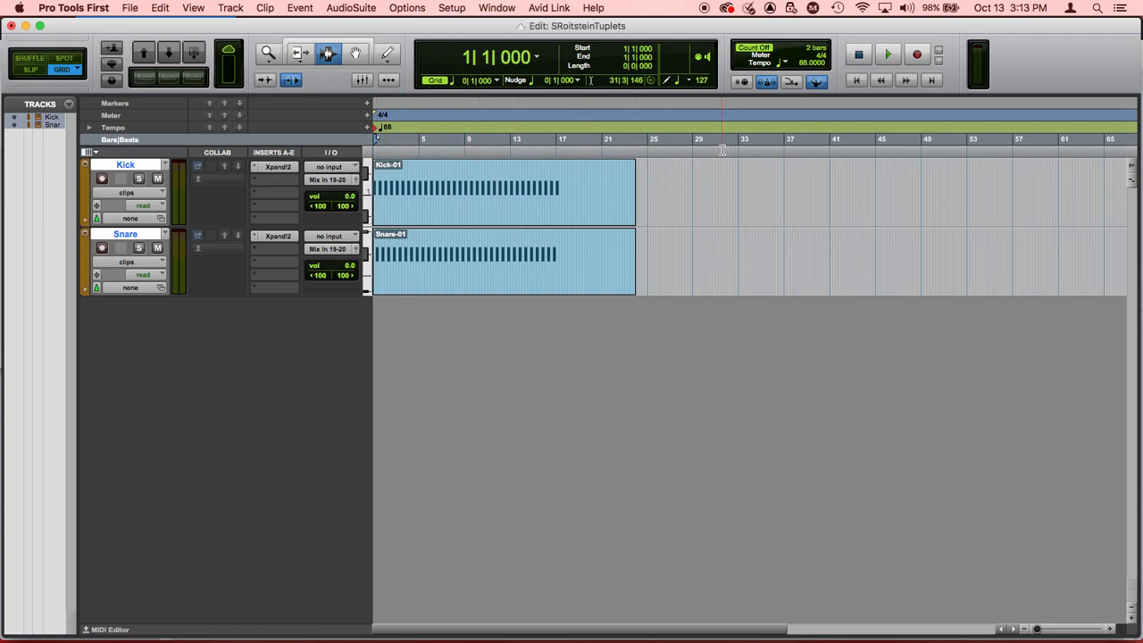
Play the Kick and Snare tracks from the session start to check their sounds and the beat.
{"action": "left_click", "coordinate": [1112, 632]}
{"action": "left_click", "coordinate": [1112, 632]}
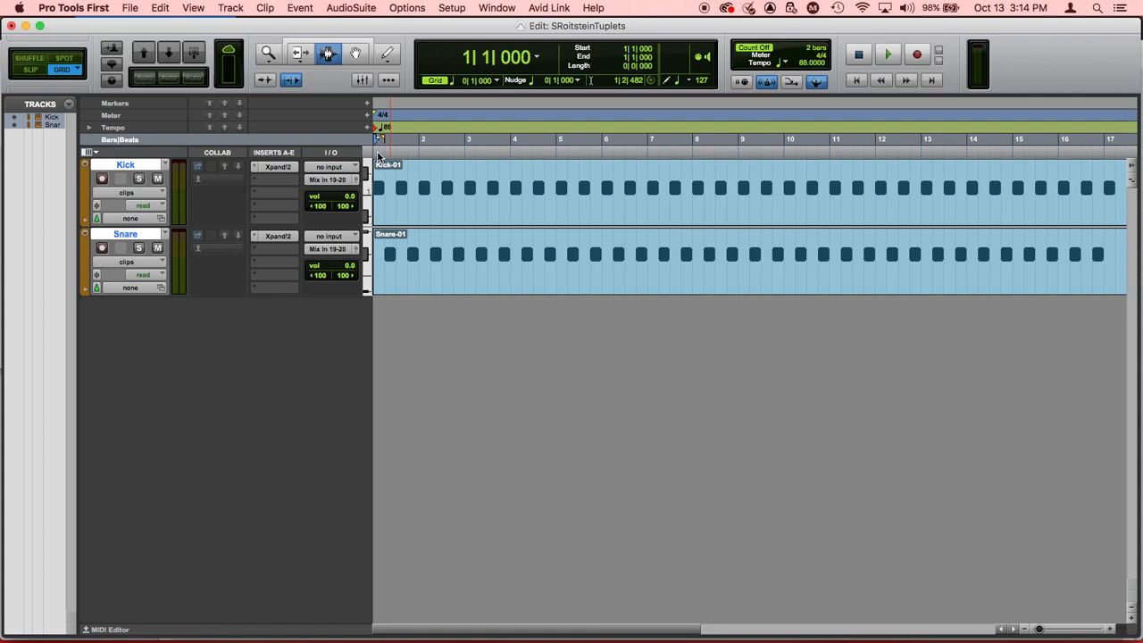
{"action": "key", "text": "space"}
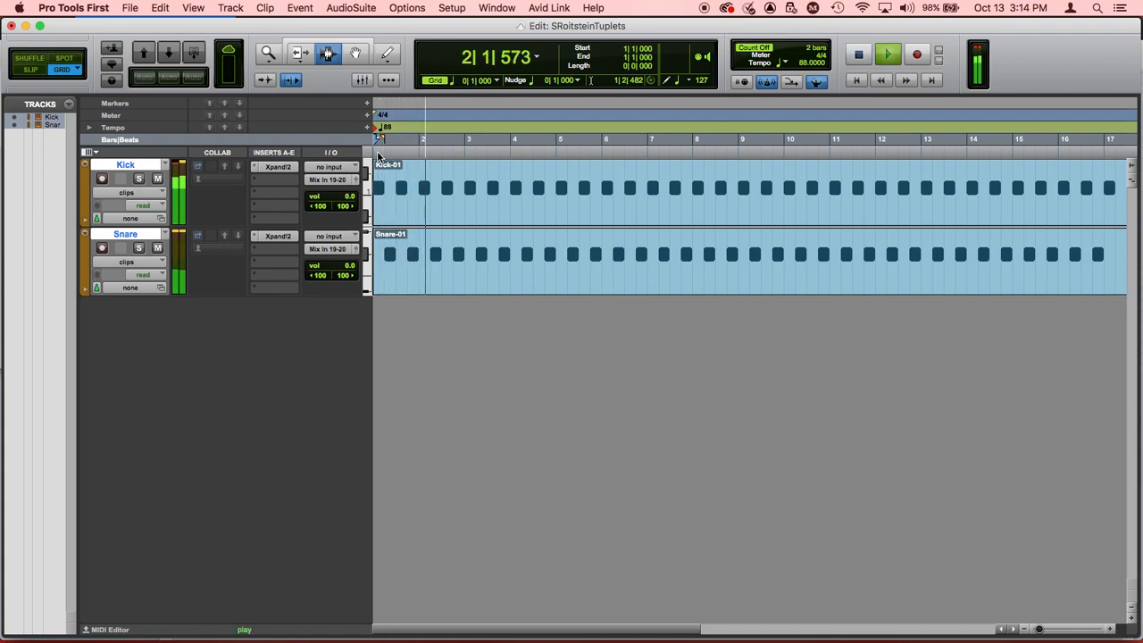
{"action": "key", "text": "space"}
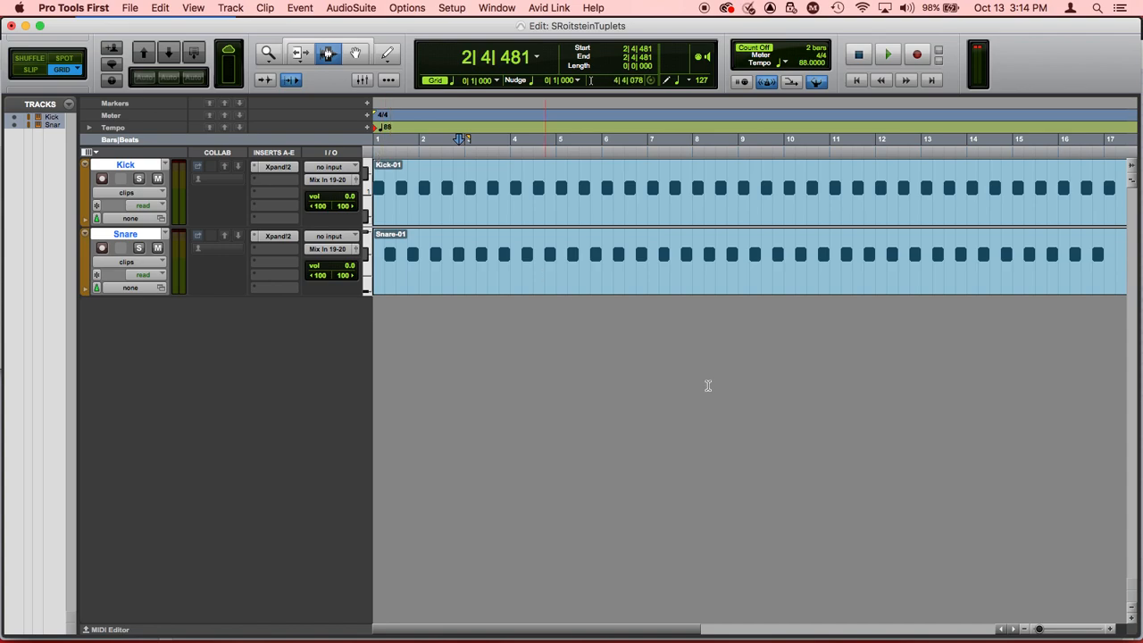
Select bar 1 across the Kick and Snare tracks and play it back to check the four-beat pattern.
{"action": "left_click", "coordinate": [1111, 630]}
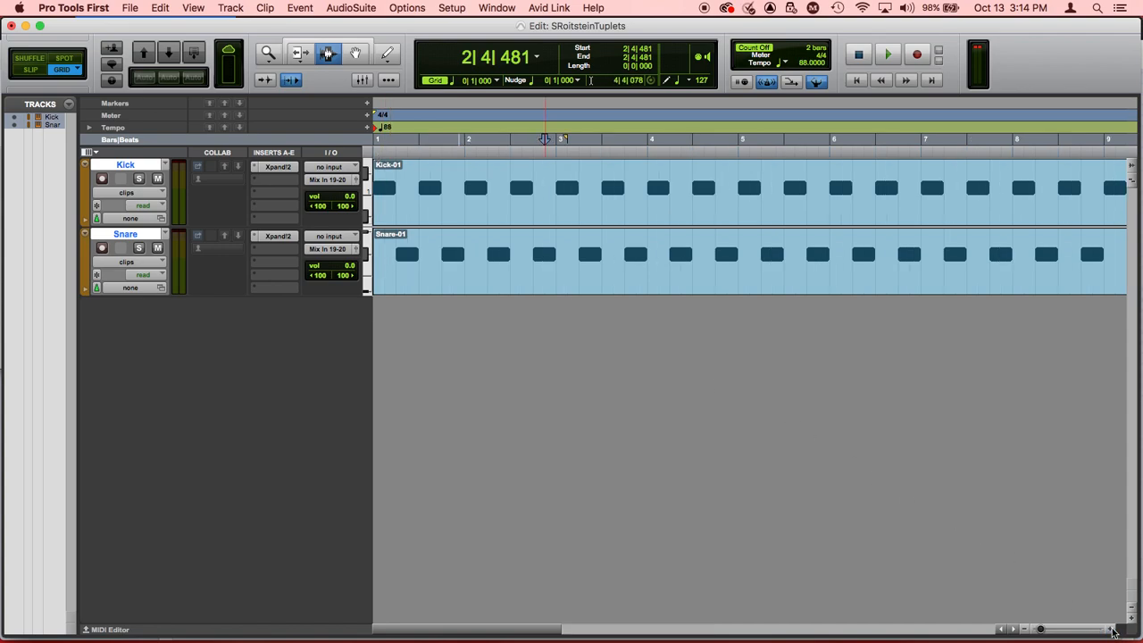
{"action": "left_click", "coordinate": [1112, 630]}
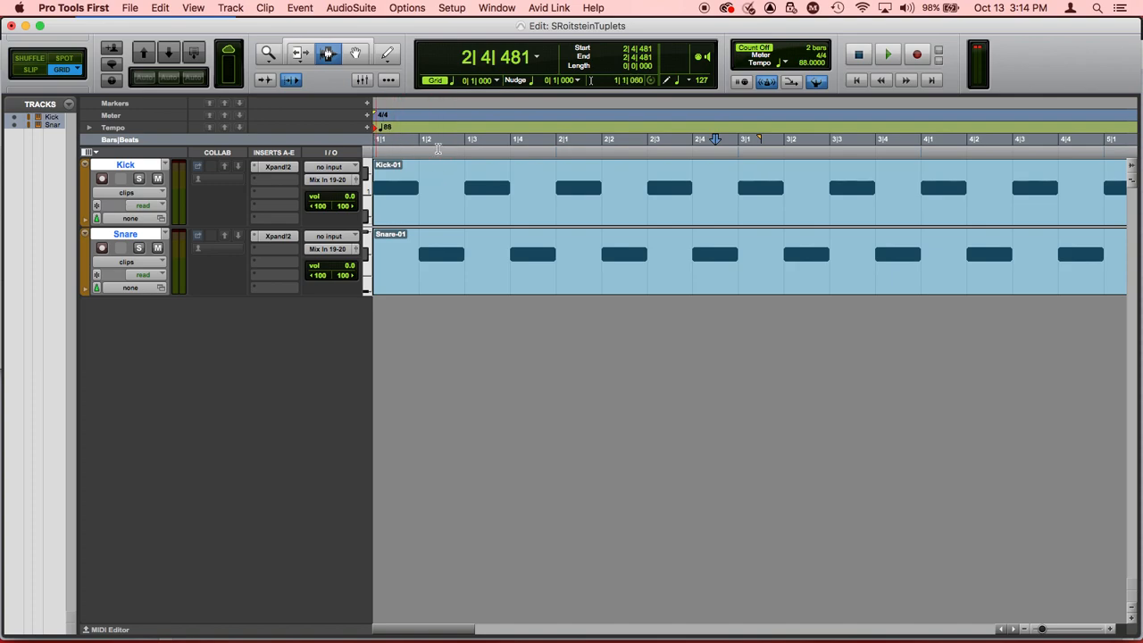
{"action": "left_click_drag", "start_coordinate": [555, 140], "coordinate": [382, 141]}
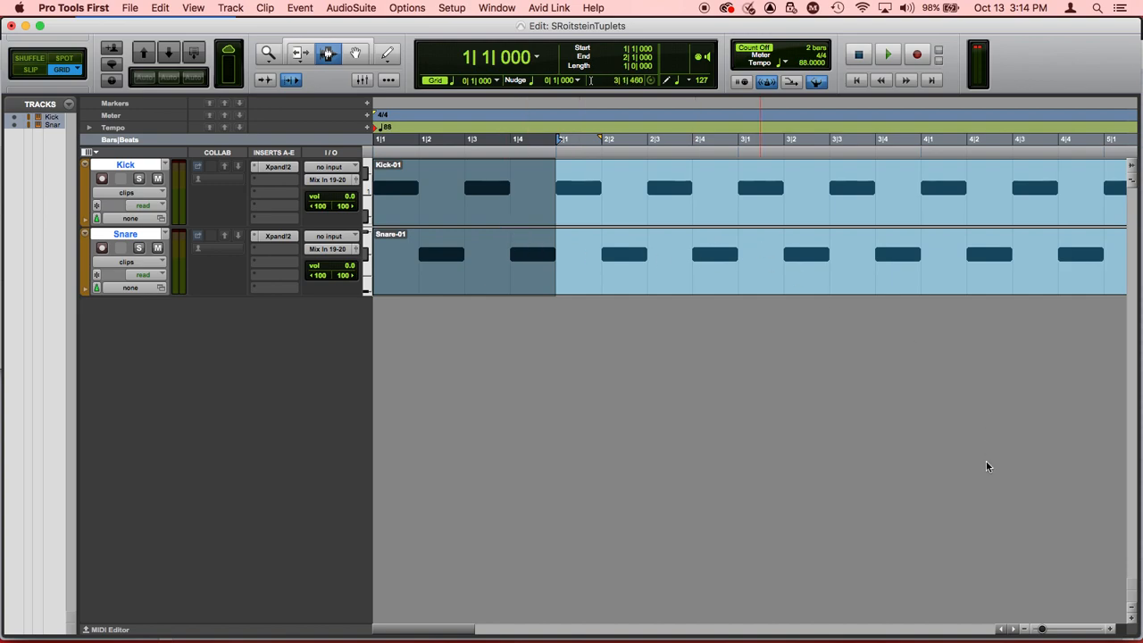
{"action": "left_click", "coordinate": [1025, 631]}
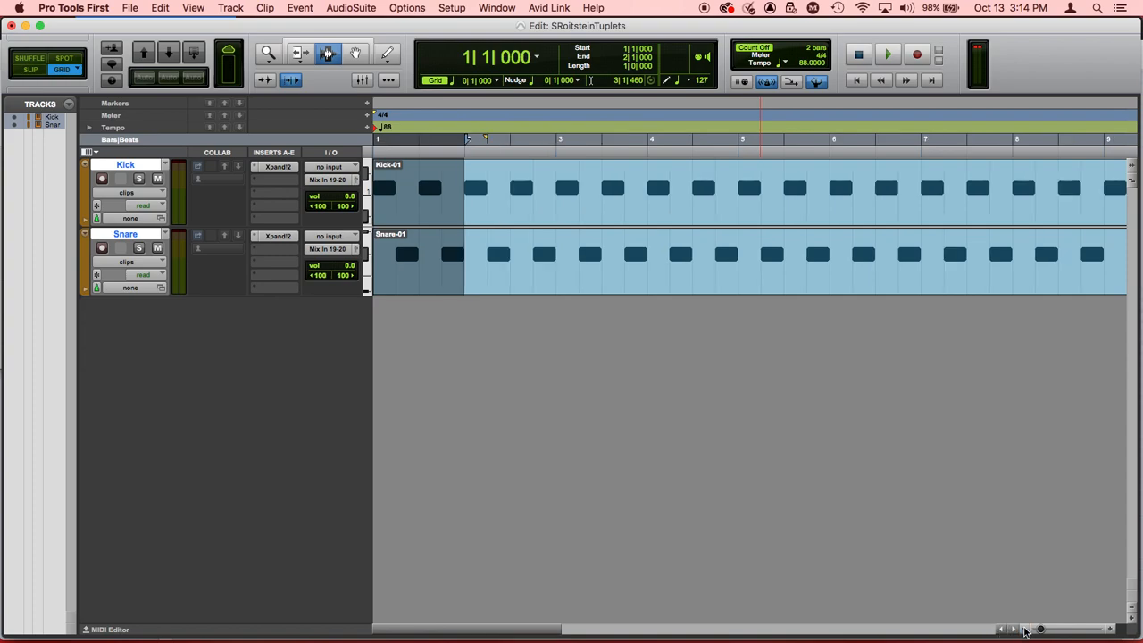
{"action": "left_click", "coordinate": [1025, 631]}
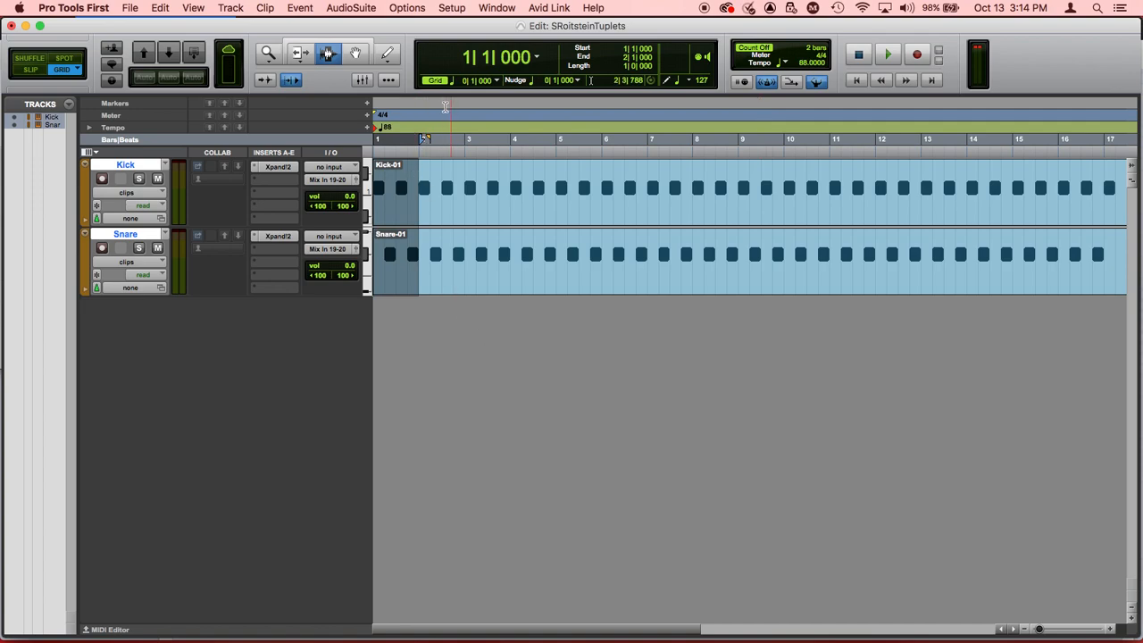
{"action": "key", "text": "space"}
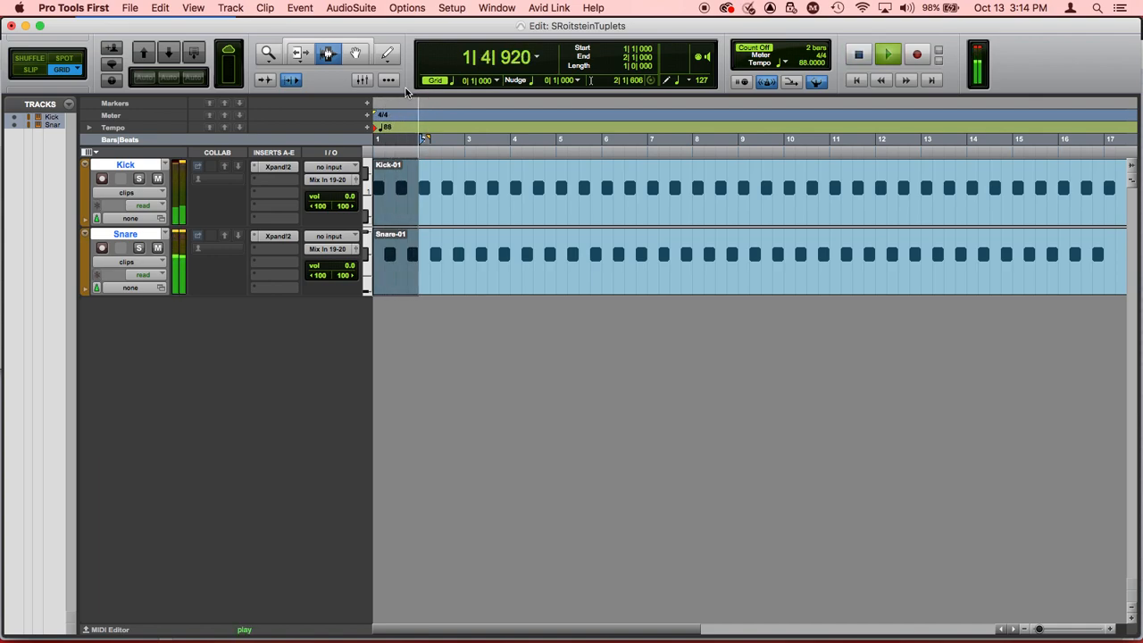
{"action": "key", "text": "space"}
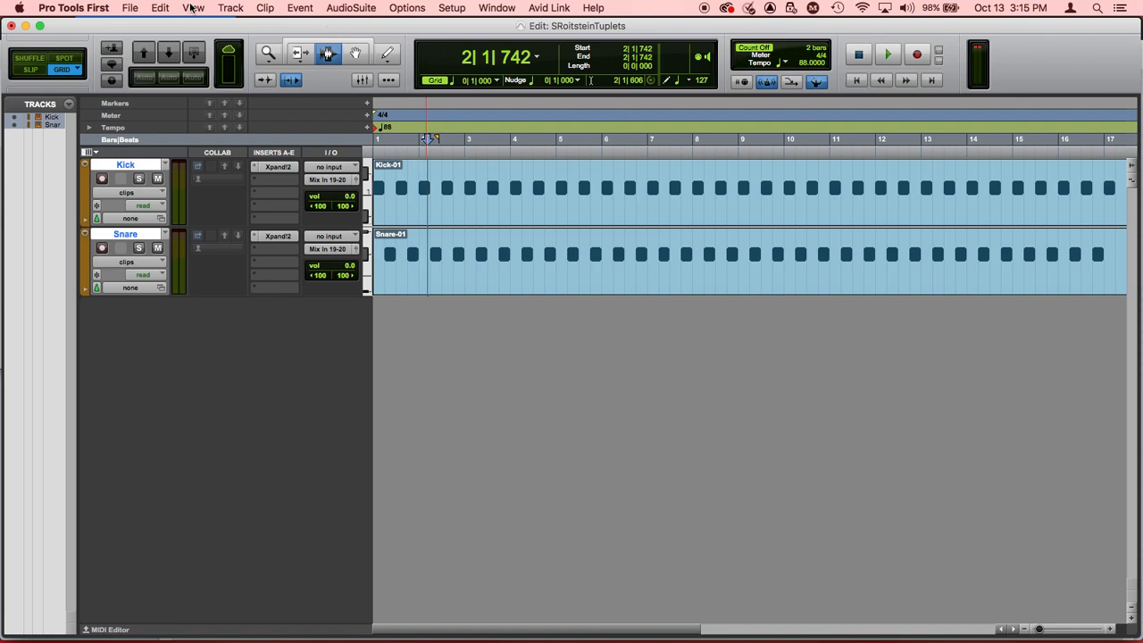
Switch to Firefox to read the assignment instructions for setting up the hat track, and return to Pro Tools First.
{"action": "key", "text": "super+Tab"}
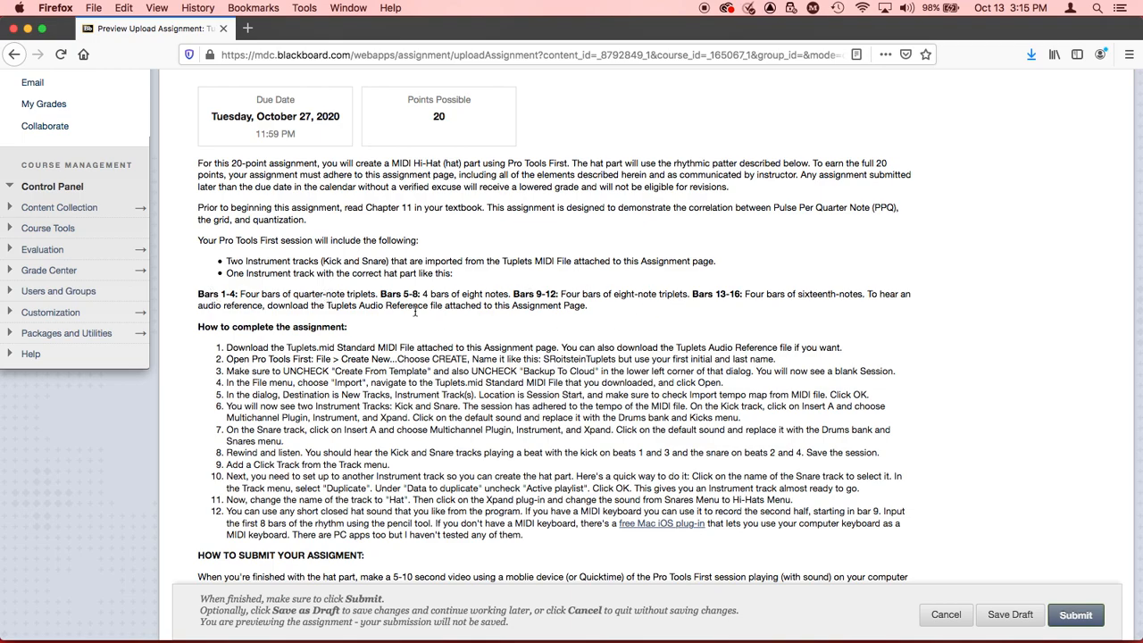
{"action": "key", "text": "super+Tab"}
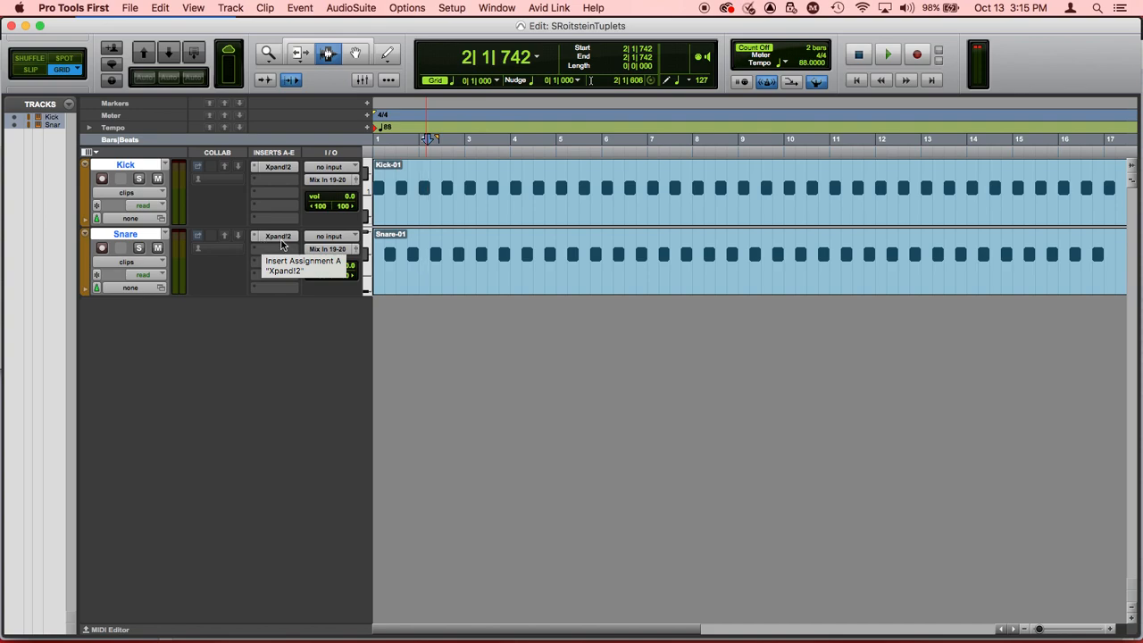
Try duplicating the selected Kick and Snare tracks without the active playlist, and delete both duplicates.
{"action": "right_click", "coordinate": [148, 236]}
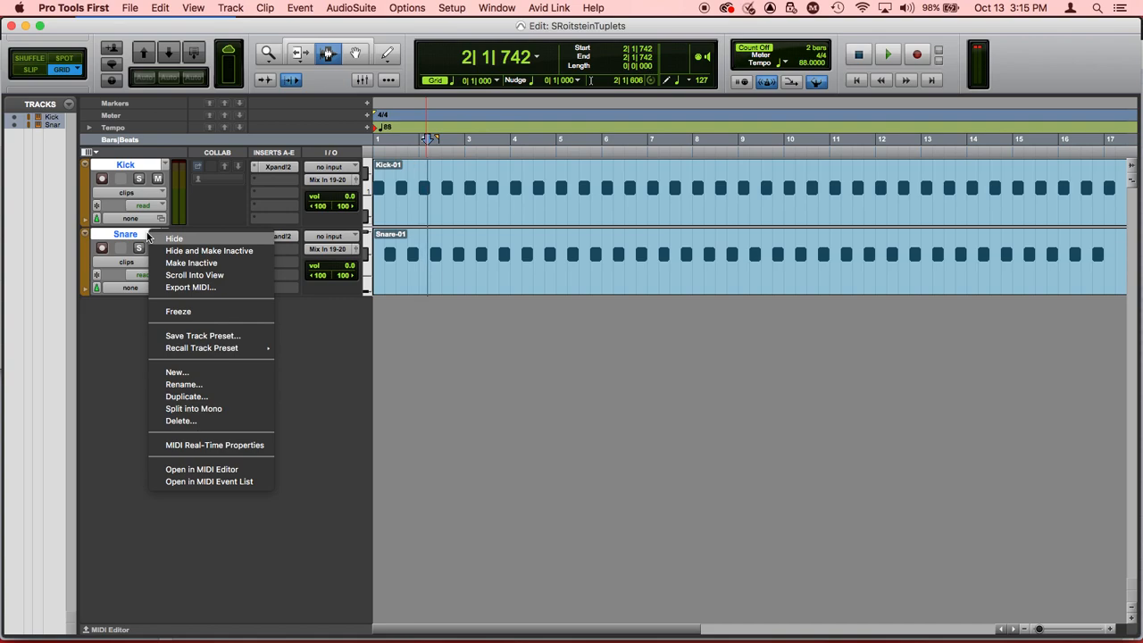
{"action": "left_click", "coordinate": [180, 396]}
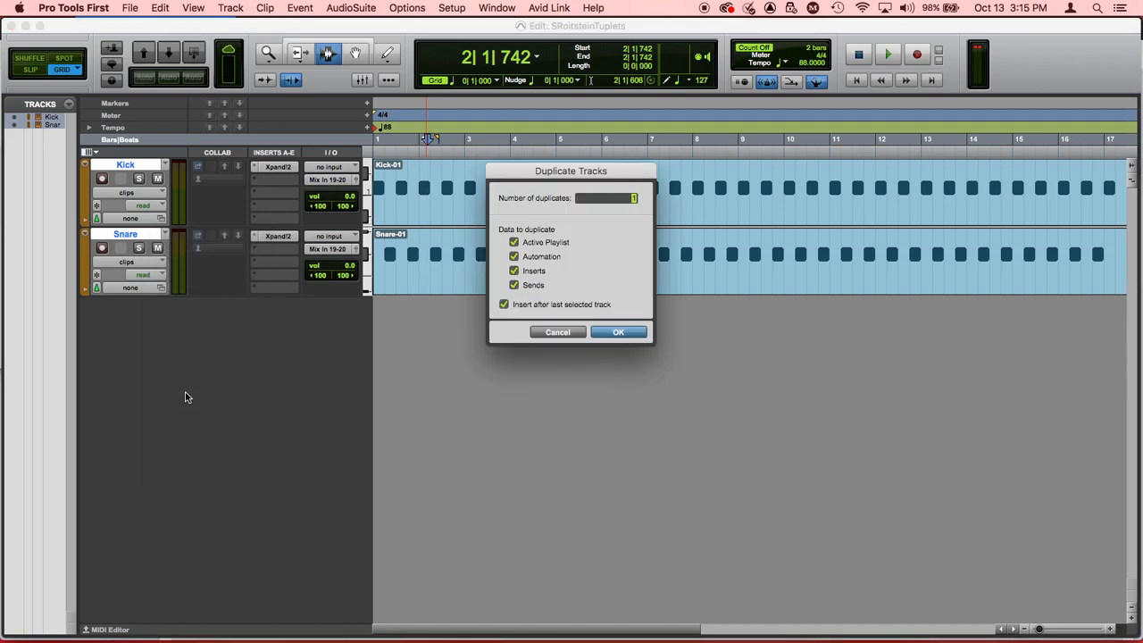
{"action": "left_click", "coordinate": [517, 243]}
{"action": "left_click", "coordinate": [619, 335]}
{"action": "left_click", "coordinate": [617, 335]}
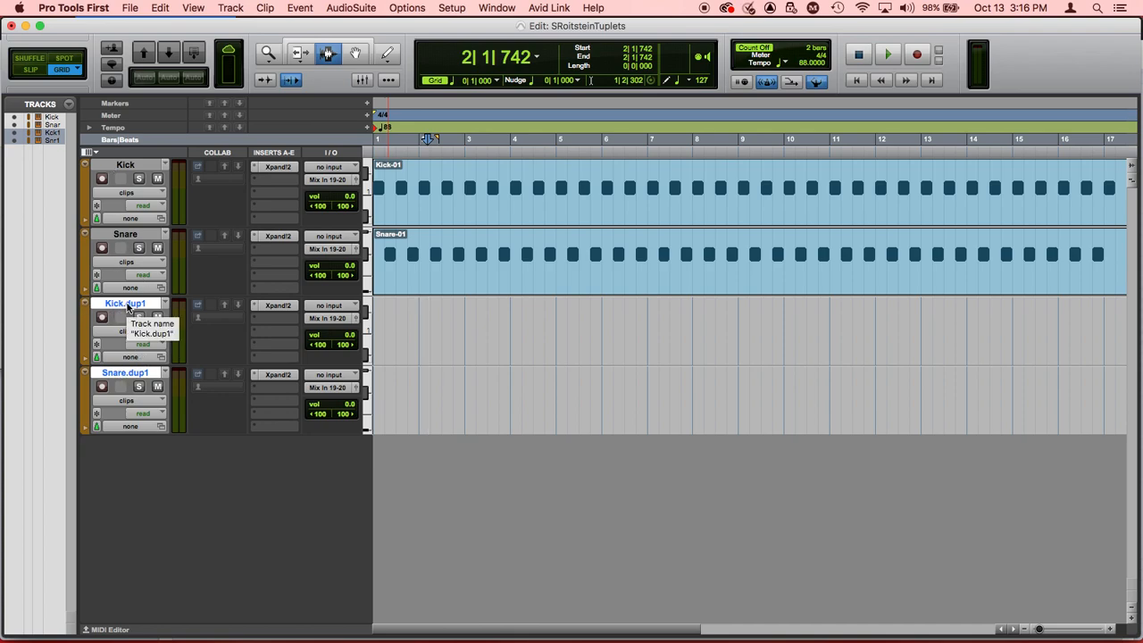
{"action": "right_click", "coordinate": [127, 304]}
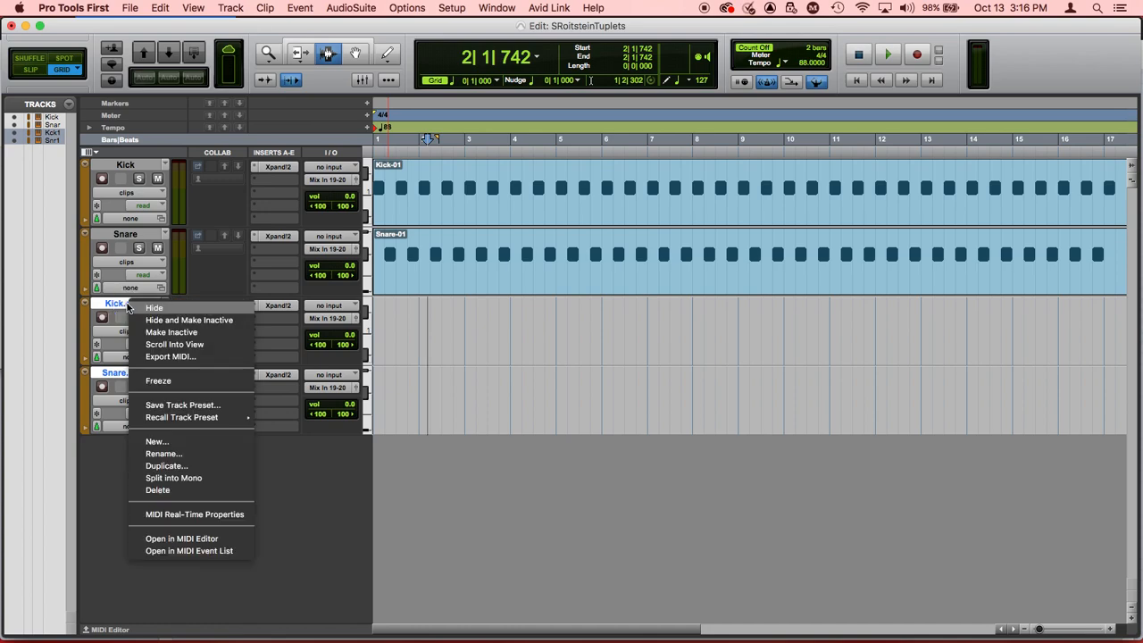
{"action": "left_click", "coordinate": [176, 493]}
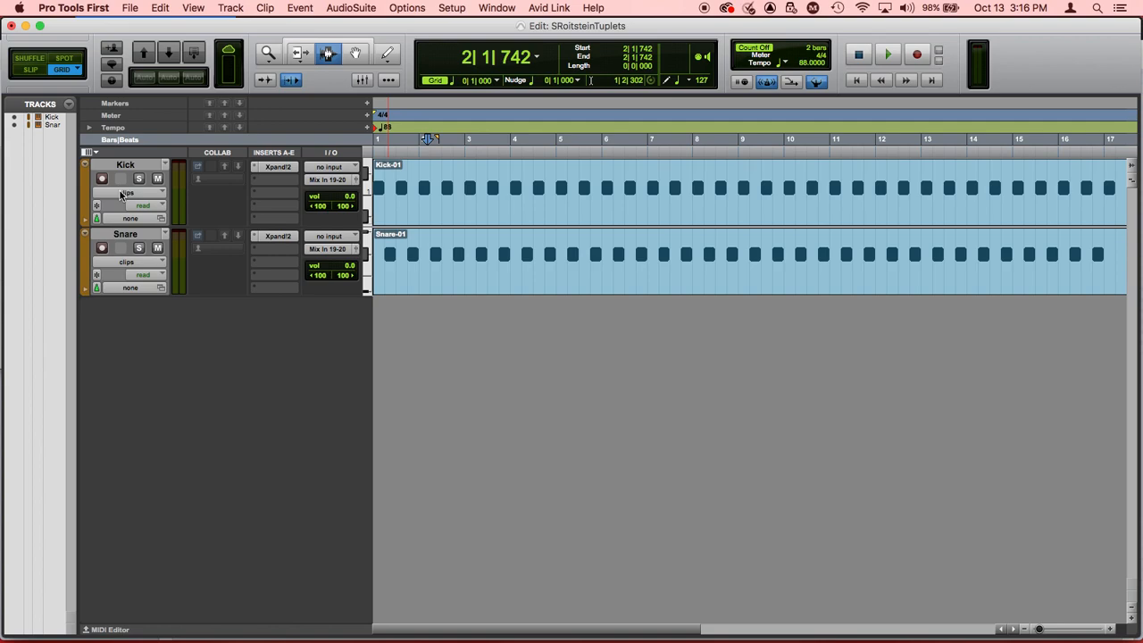
Duplicate only the Snare track once, without its active playlist, and rename the duplicate as Hat.
{"action": "left_click", "coordinate": [140, 237]}
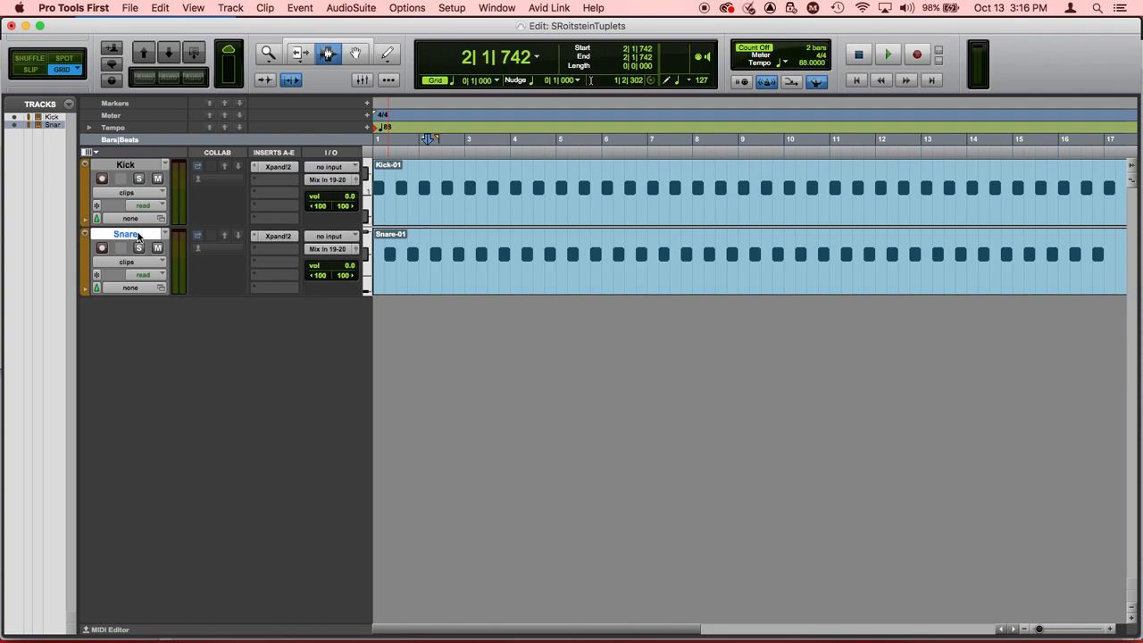
{"action": "right_click", "coordinate": [138, 237]}
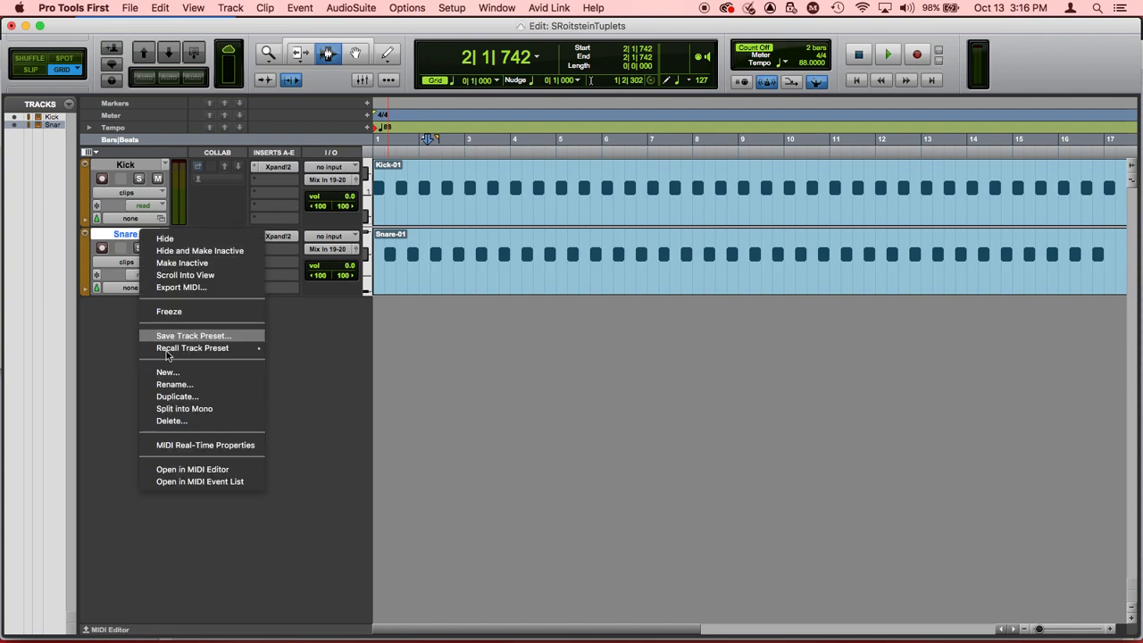
{"action": "left_click", "coordinate": [175, 396]}
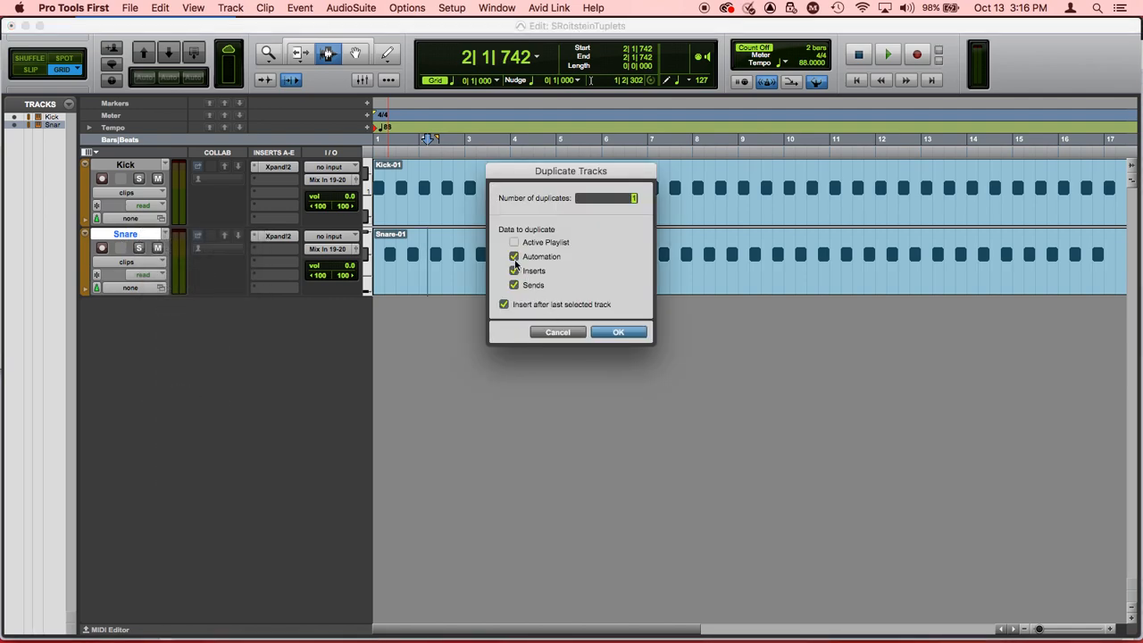
{"action": "left_click", "coordinate": [623, 330]}
{"action": "double_click", "coordinate": [140, 304]}
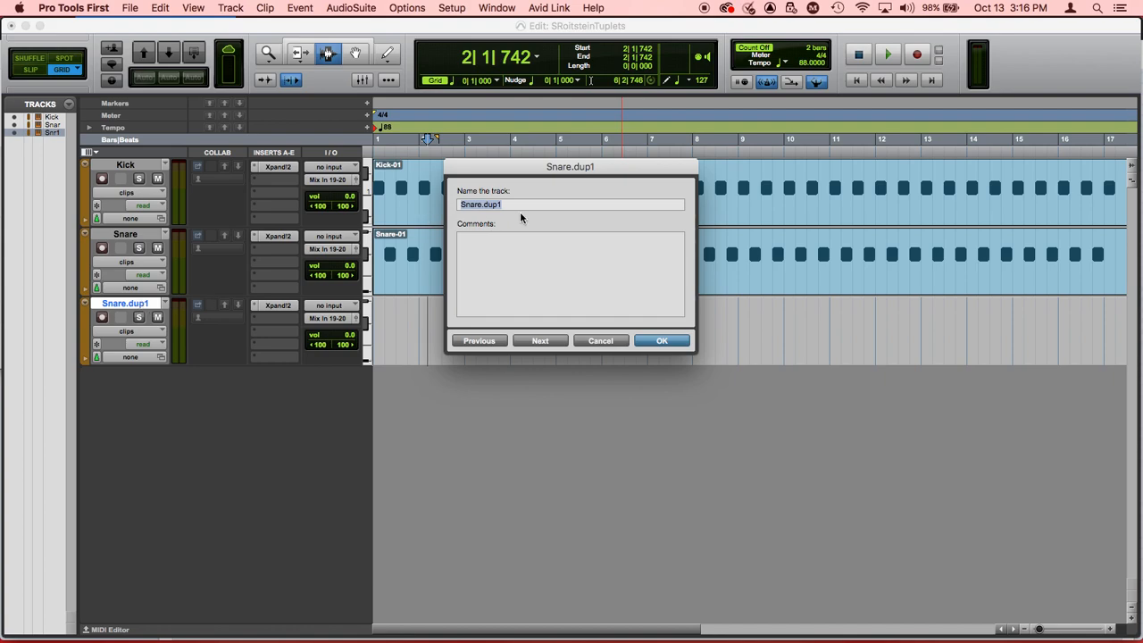
{"action": "type", "text": "Hat"}
{"action": "left_click", "coordinate": [662, 340]}
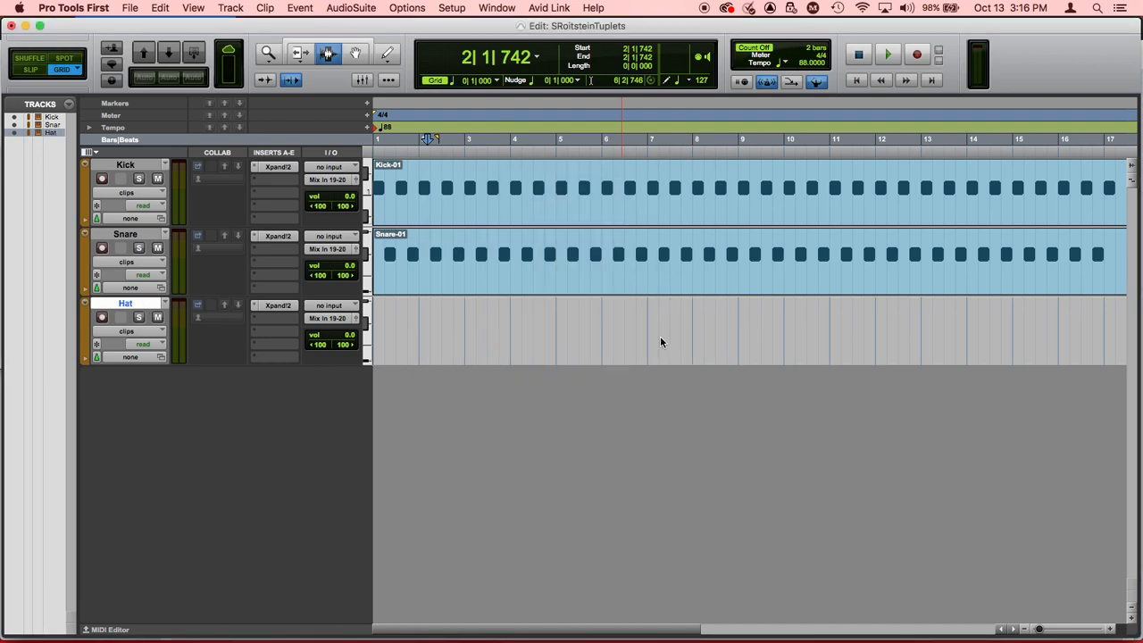
Set part A of the Hat track's Xpand!2 to Hi-Hats Menu from 024 Drums and close the plug-in window.
{"action": "left_click", "coordinate": [278, 307]}
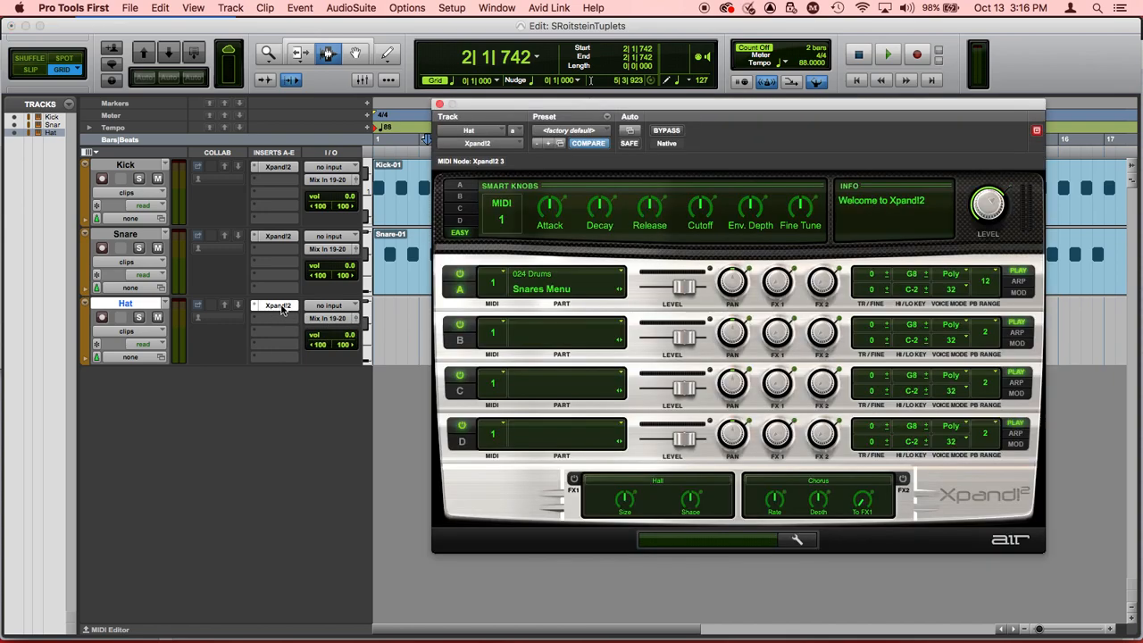
{"action": "left_click", "coordinate": [556, 289]}
{"action": "mouse_move", "coordinate": [581, 508]}
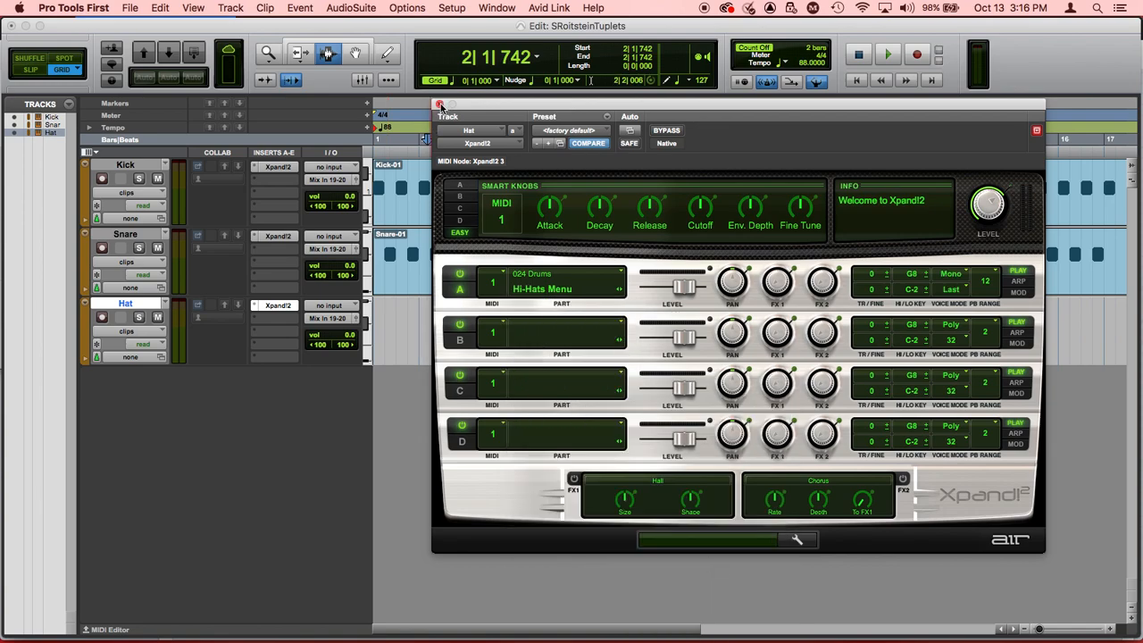
{"action": "left_click", "coordinate": [439, 106]}
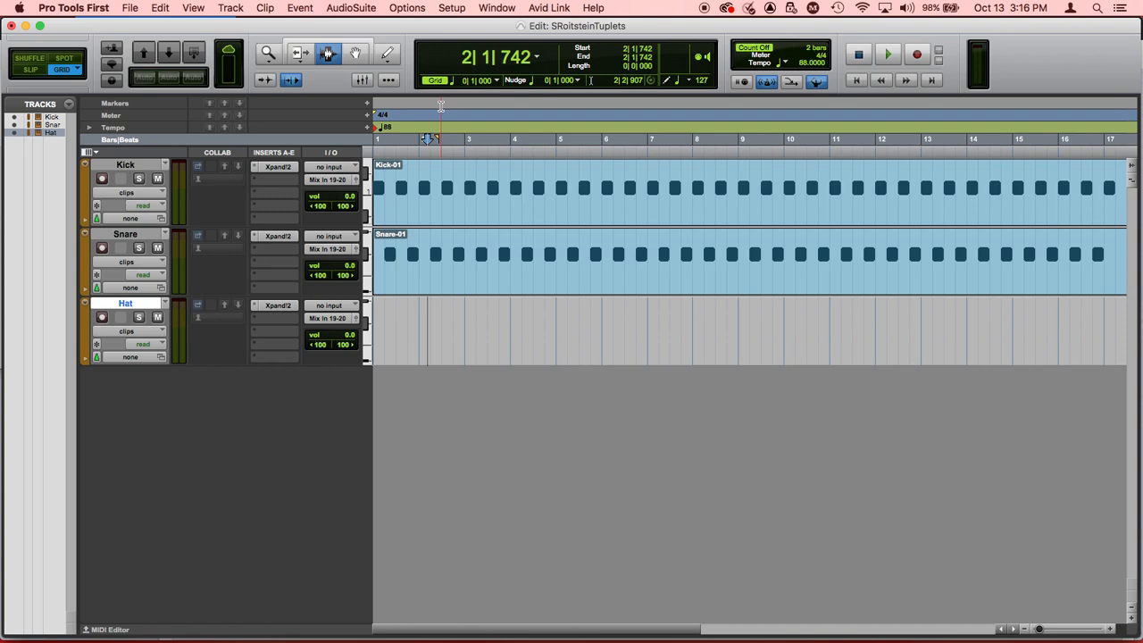
Record-enable the Hat track and show the MIDI Editor below the tracks.
{"action": "left_click", "coordinate": [104, 319]}
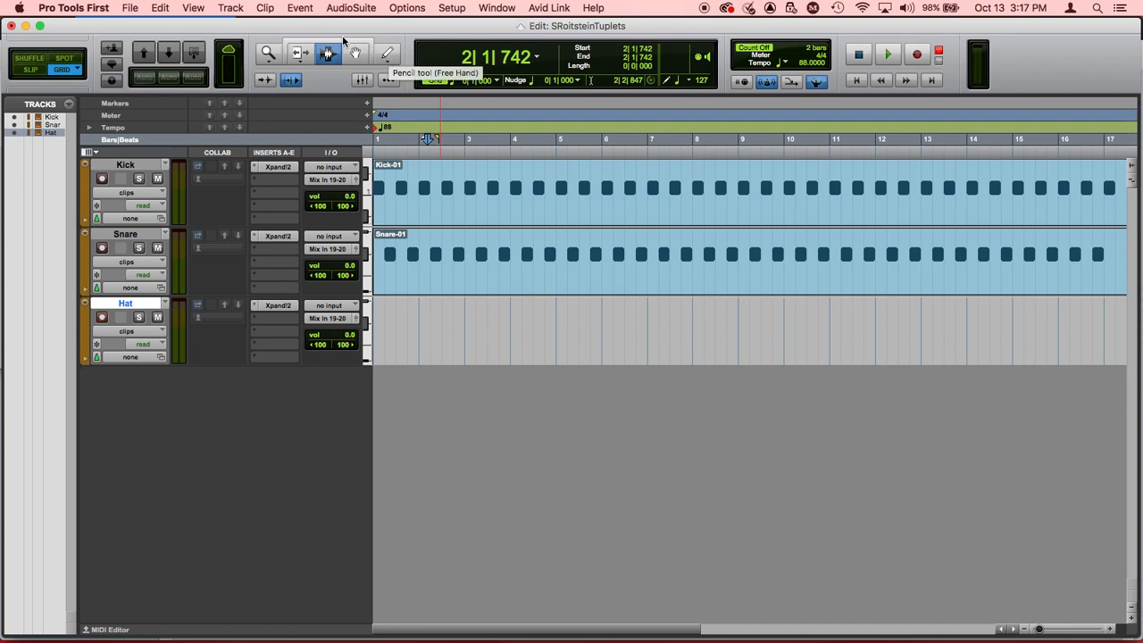
{"action": "left_click", "coordinate": [194, 7]}
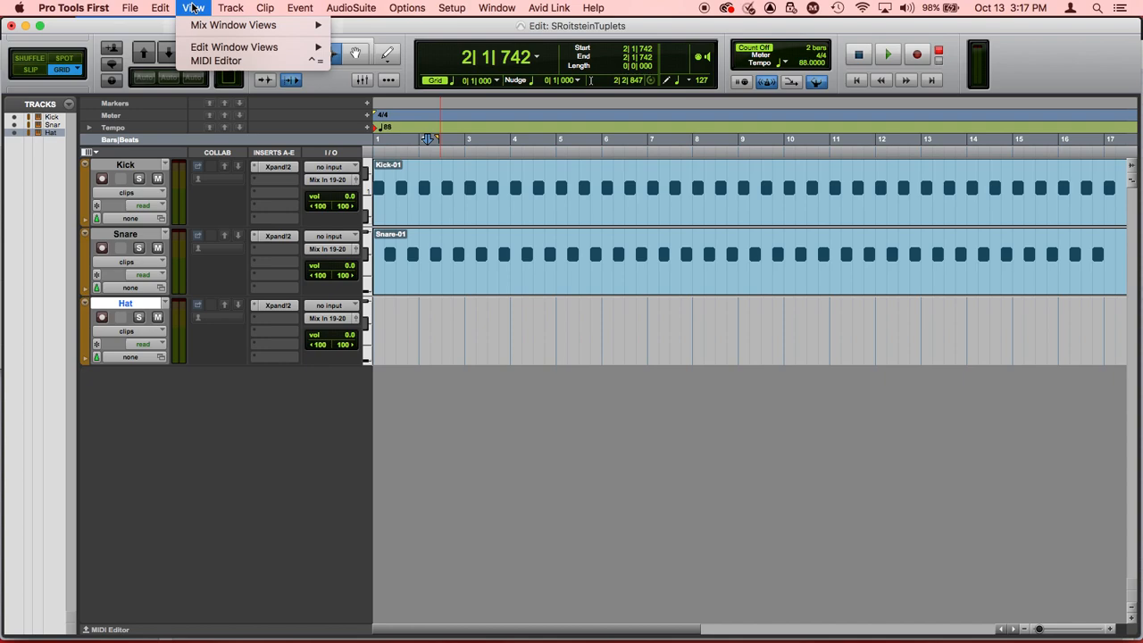
{"action": "left_click", "coordinate": [214, 61]}
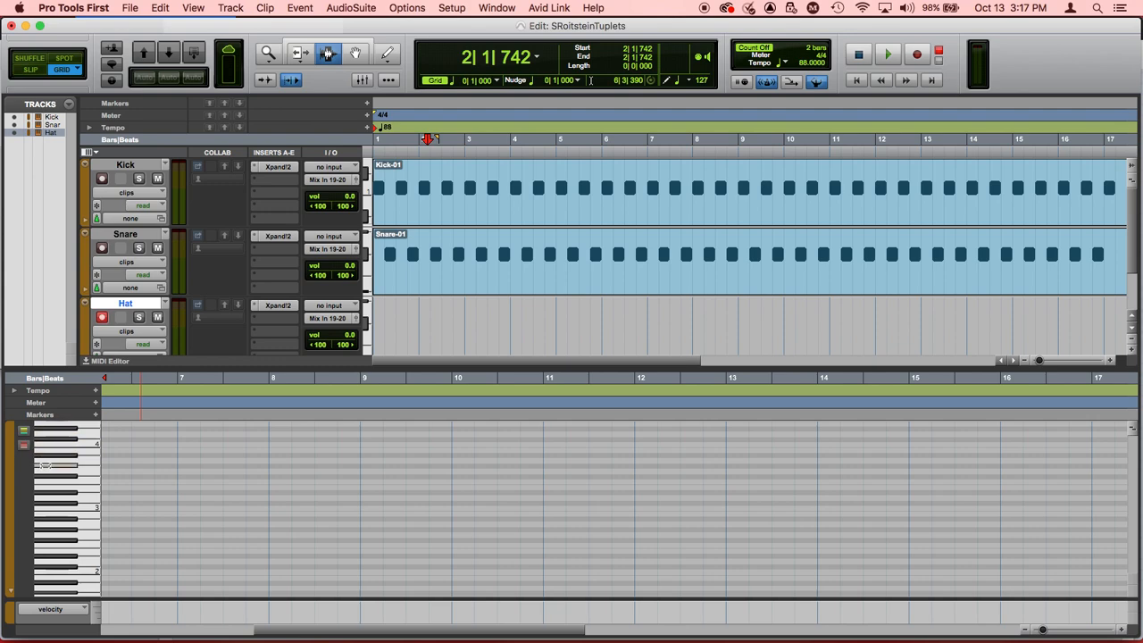
Audition several hi-hat sounds for the Hat track on the MIDI Editor's keyboard.
{"action": "left_click", "coordinate": [48, 470]}
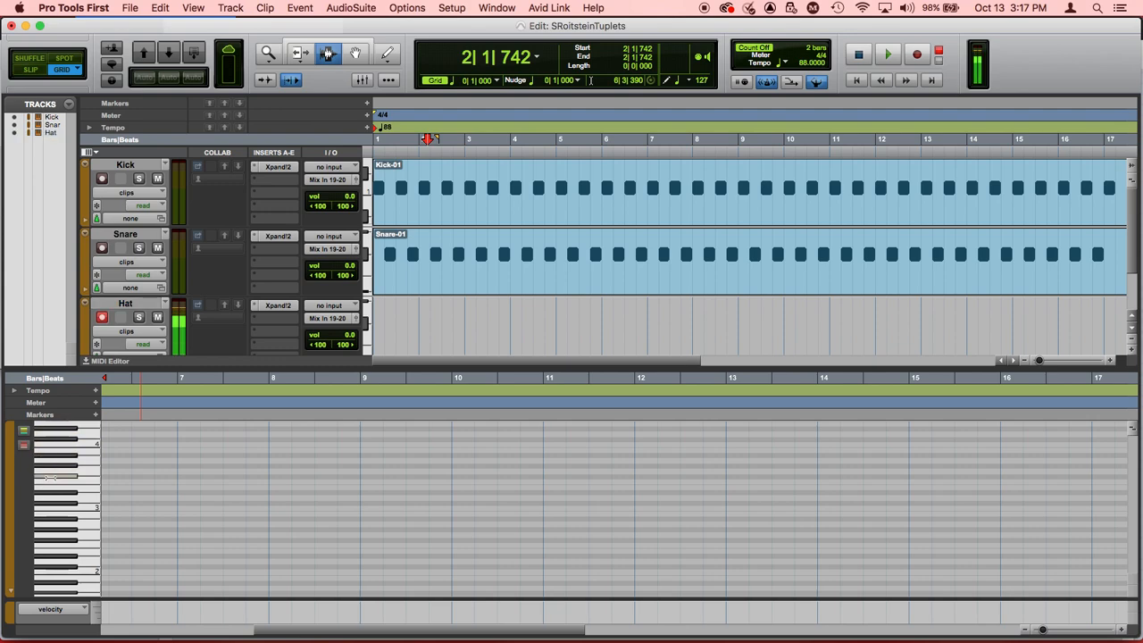
{"action": "left_click", "coordinate": [79, 497]}
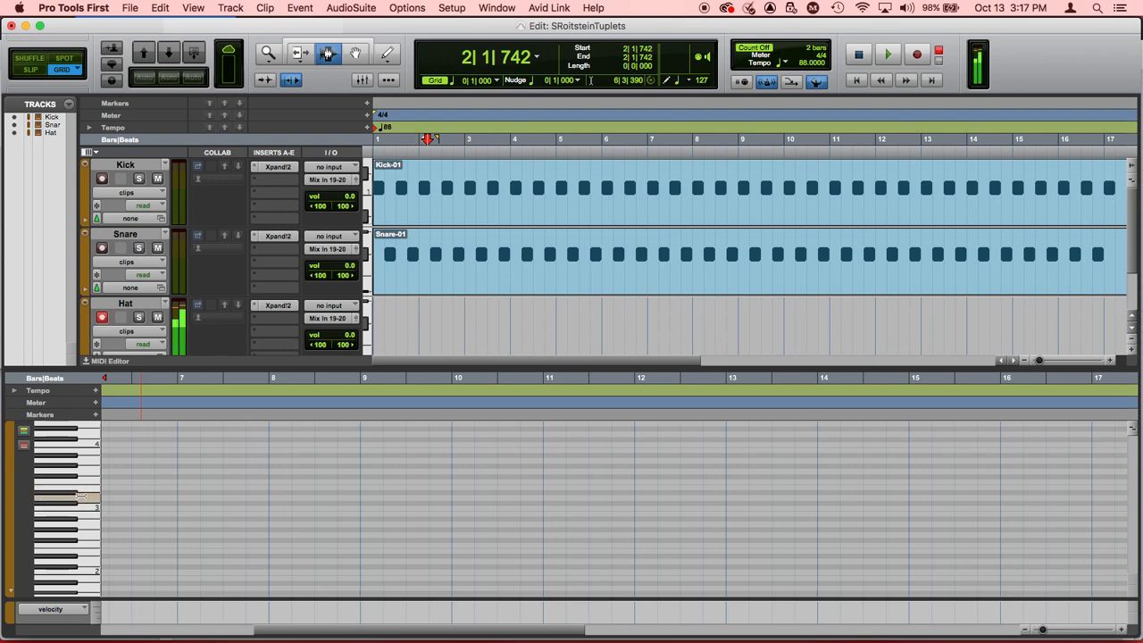
{"action": "left_click", "coordinate": [67, 533]}
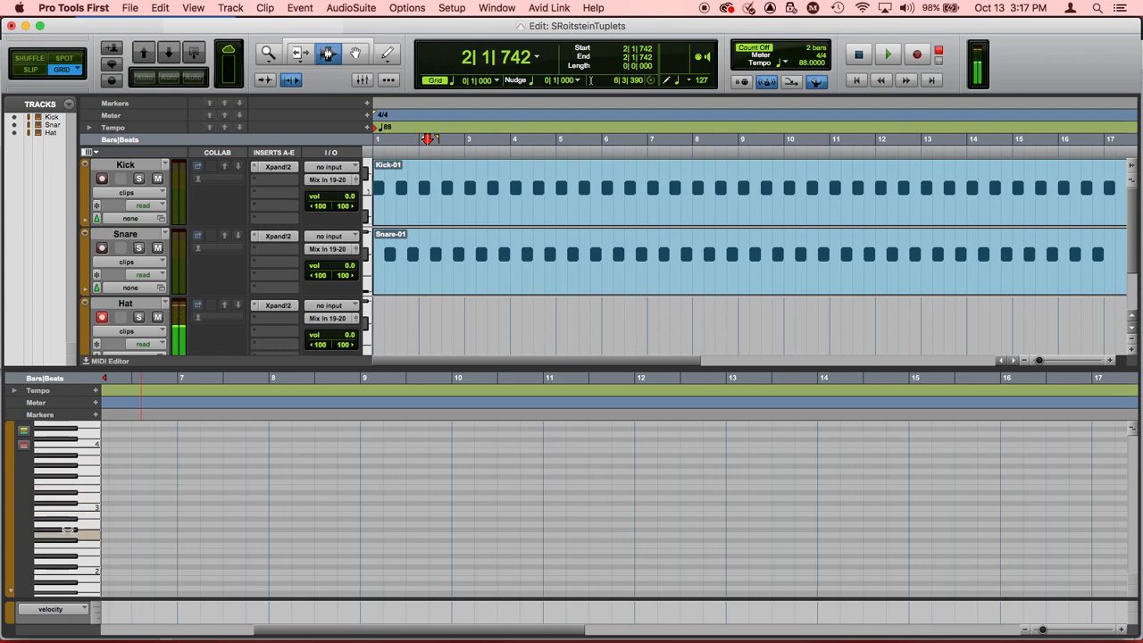
Activate the Pencil tool and bring the MIDI Editor's view to bar 1 for entering hat notes.
{"action": "left_click", "coordinate": [388, 52]}
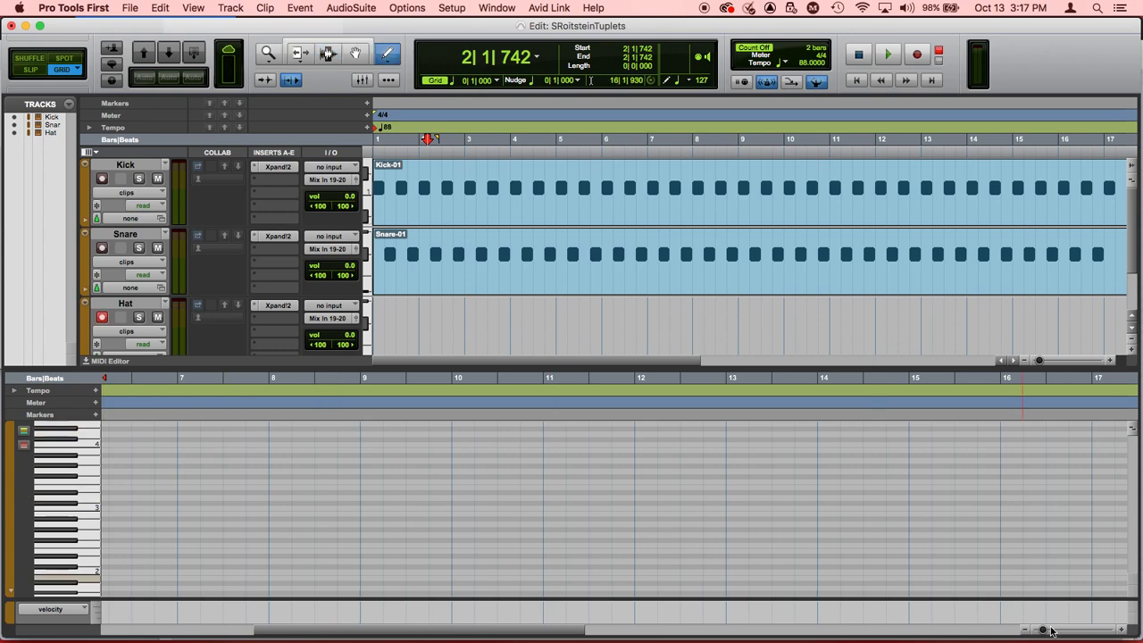
{"action": "left_click", "coordinate": [1123, 630]}
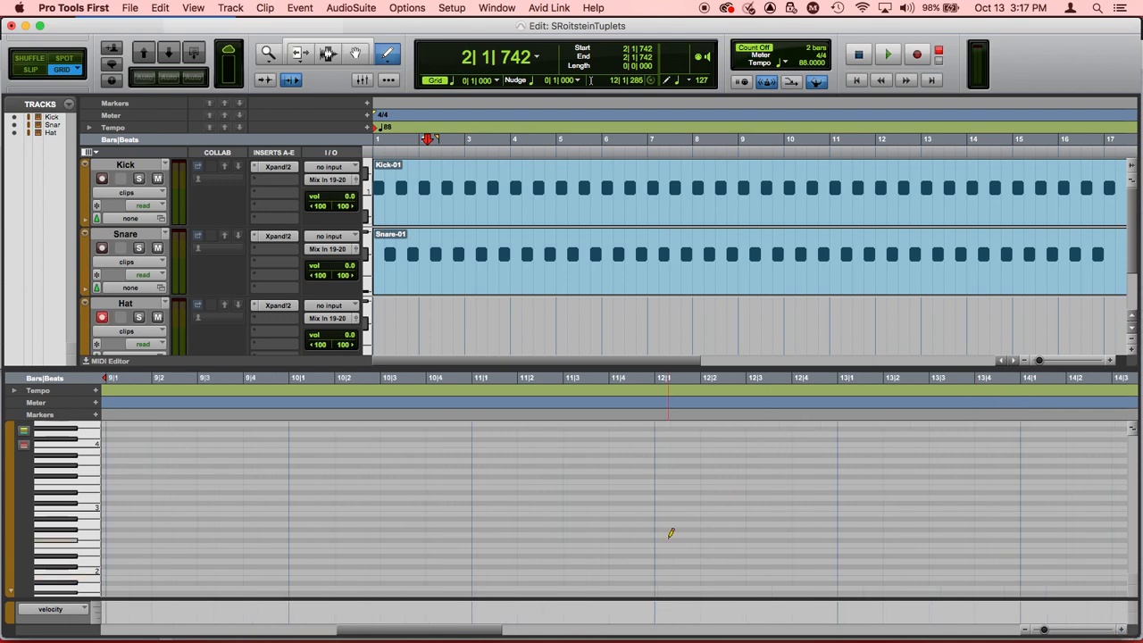
{"action": "scroll", "coordinate": [670, 533], "scroll_direction": "left", "scroll_amount": 10}
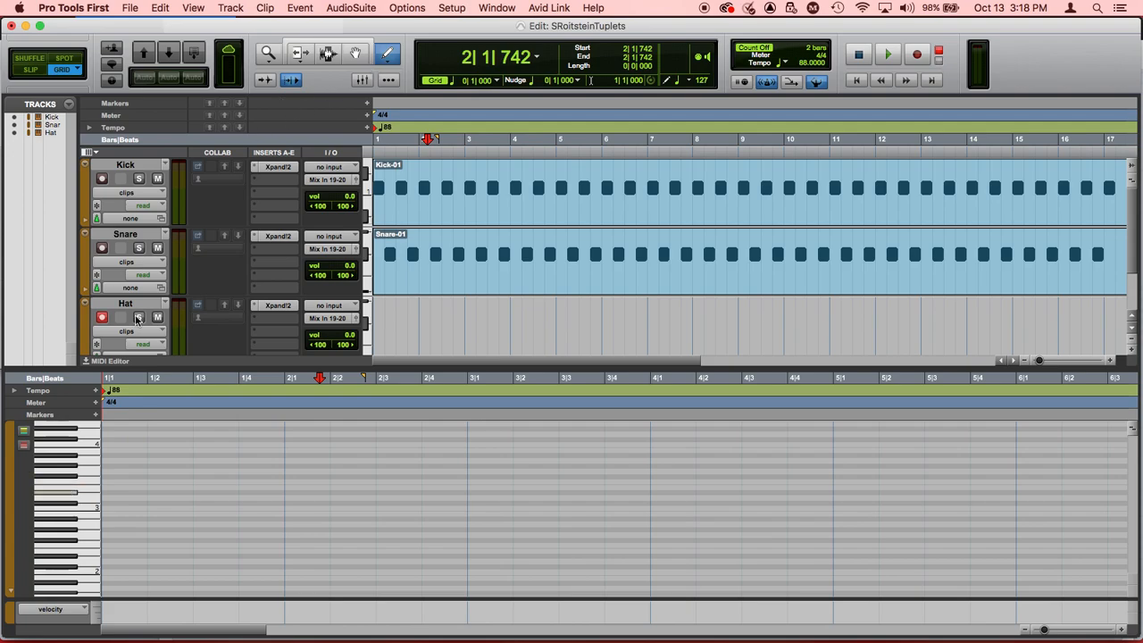
Audition more hi-hat sounds on the MIDI Editor's keyboard, and read the assignment's hat rhythm instructions in Firefox before returning to Pro Tools First.
{"action": "left_click", "coordinate": [54, 468]}
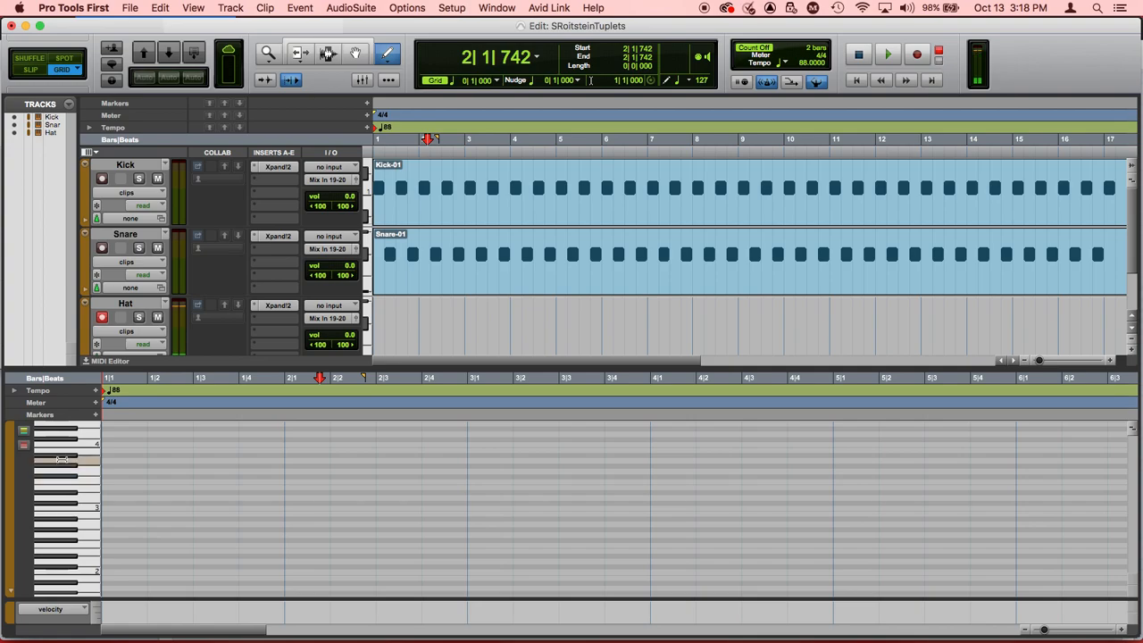
{"action": "left_click", "coordinate": [62, 455]}
{"action": "left_click", "coordinate": [55, 518]}
{"action": "left_click", "coordinate": [55, 519]}
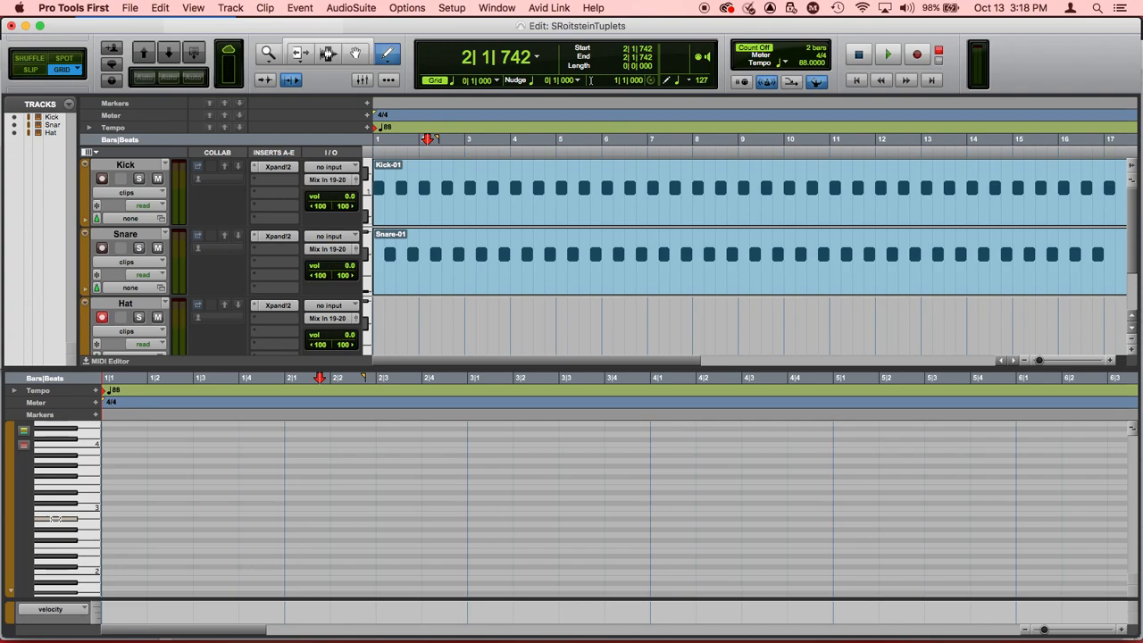
{"action": "key", "text": "super+Tab"}
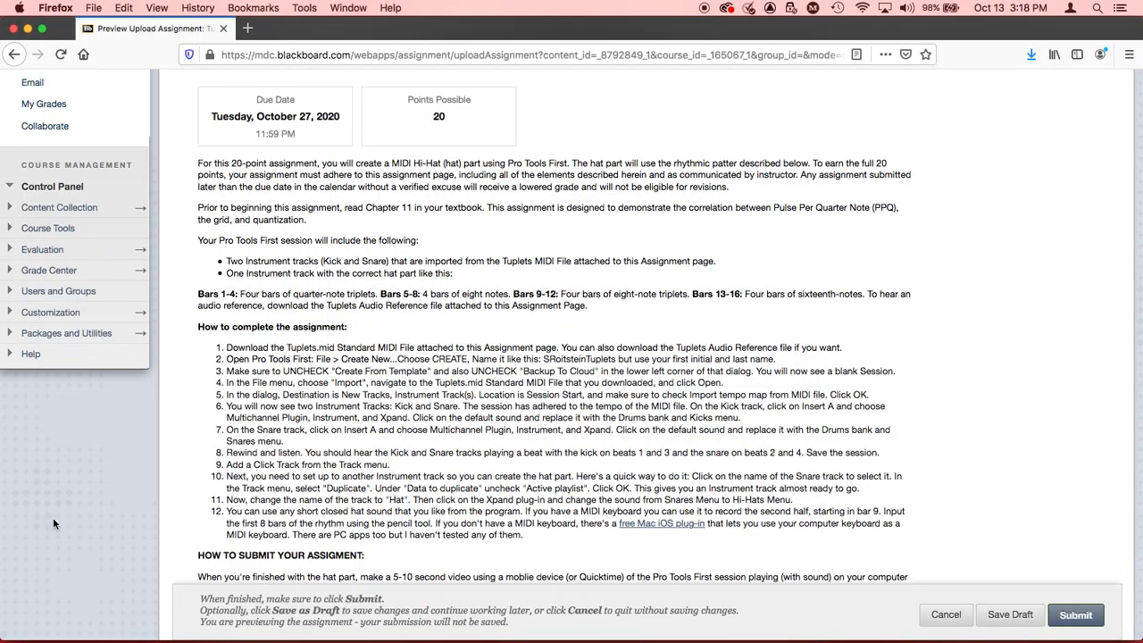
{"action": "key", "text": "super+Tab"}
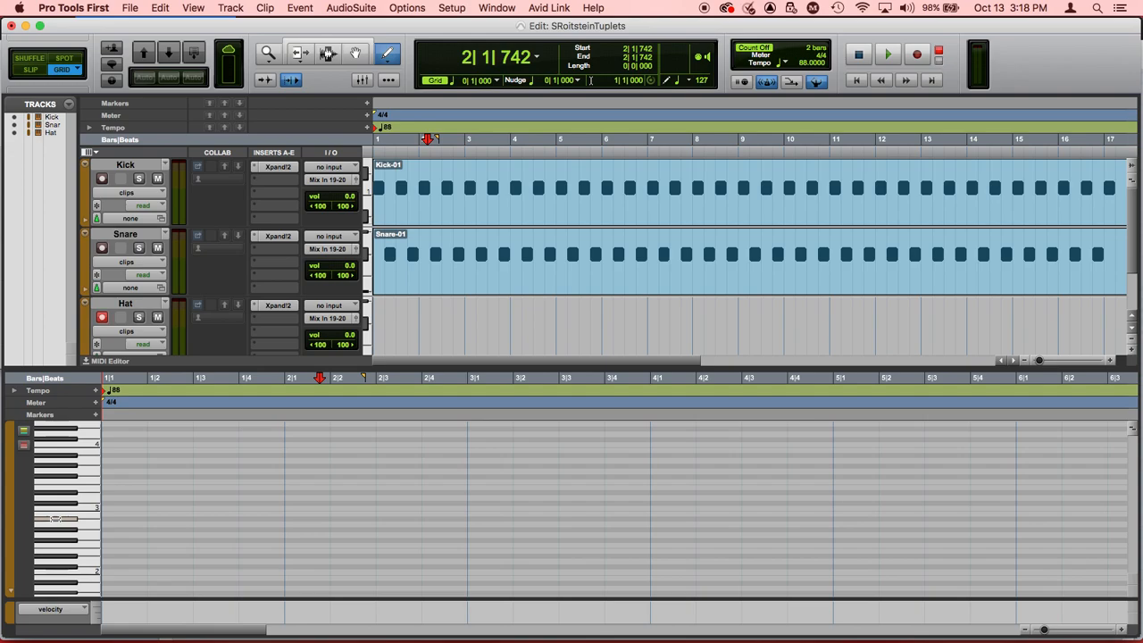
Set the grid to 1/2-note triplets and change it to 1/4-note triplets.
{"action": "left_click", "coordinate": [454, 82]}
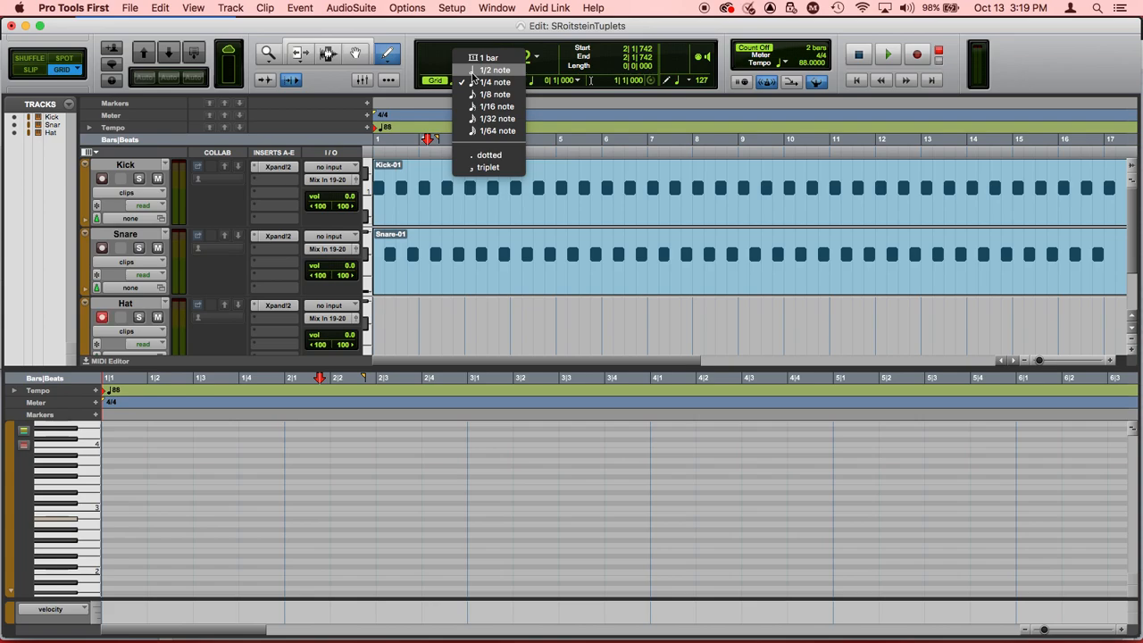
{"action": "left_click", "coordinate": [473, 70]}
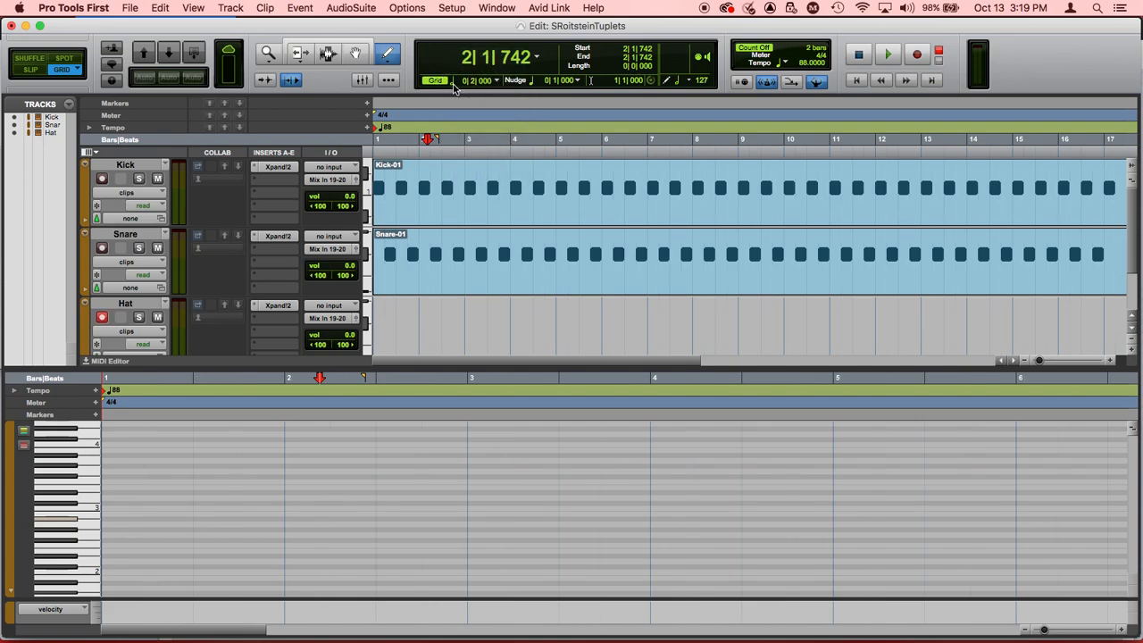
{"action": "left_click", "coordinate": [455, 81]}
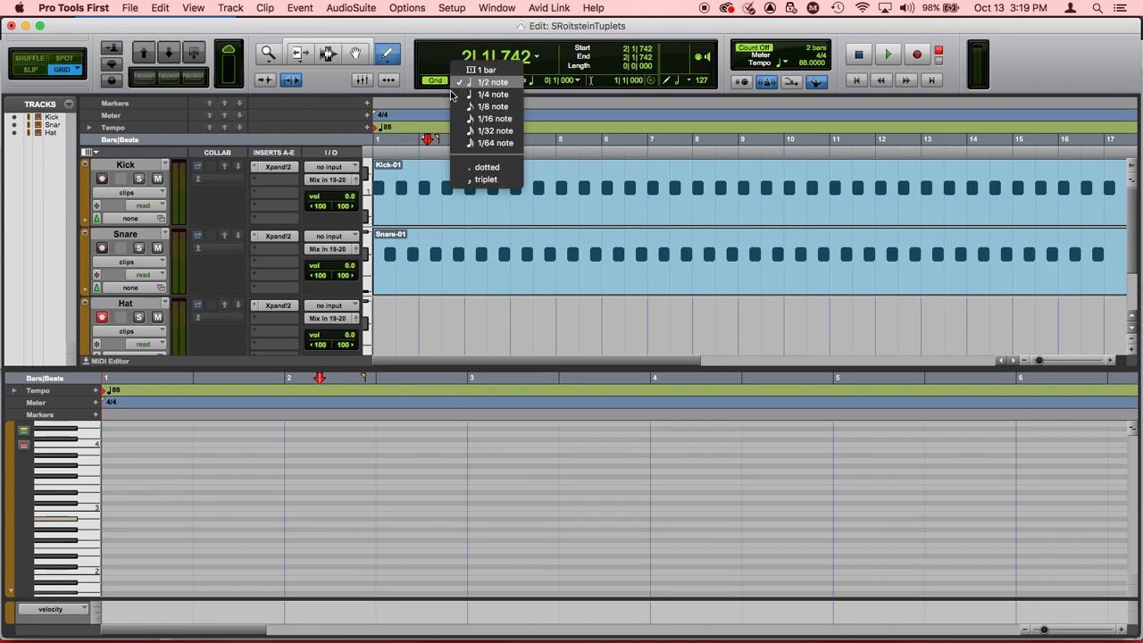
{"action": "left_click", "coordinate": [464, 181]}
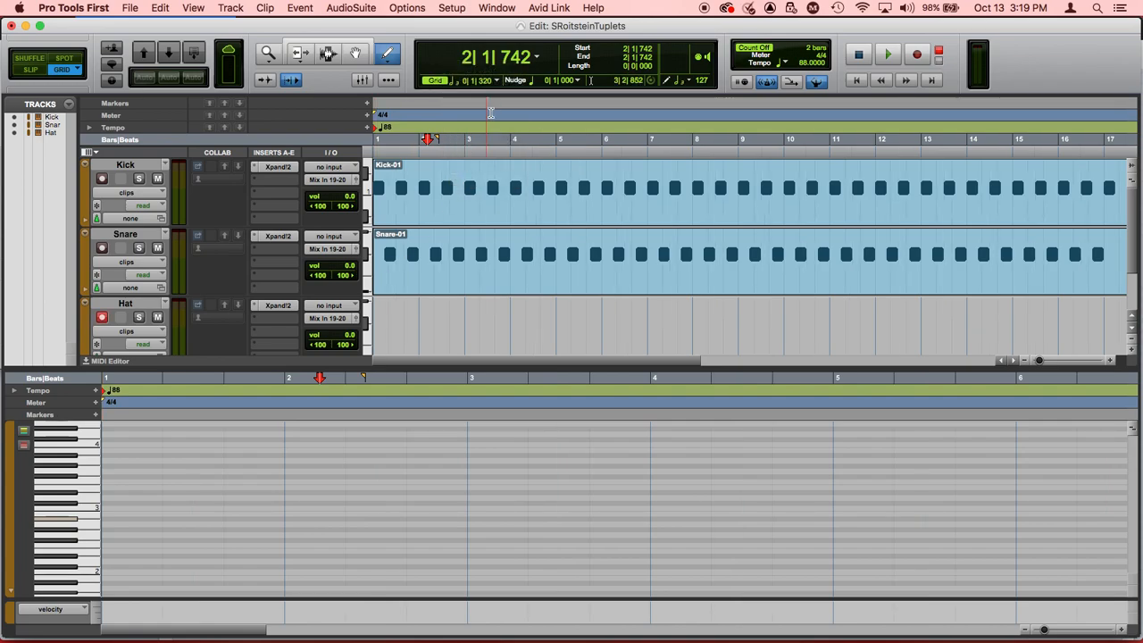
{"action": "left_click", "coordinate": [454, 84]}
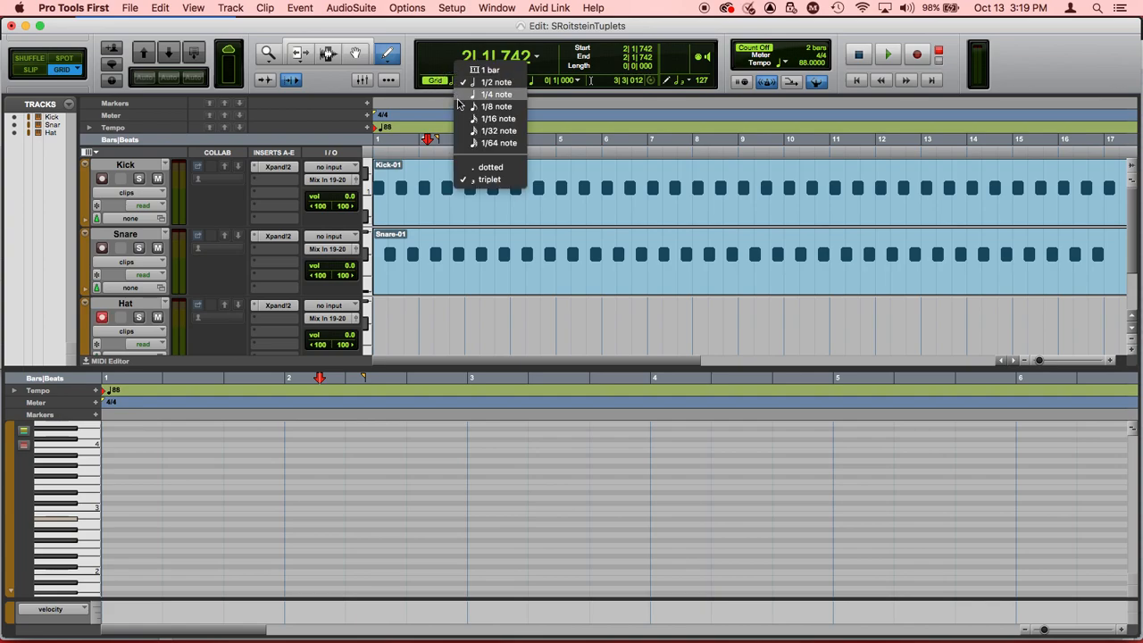
{"action": "left_click", "coordinate": [457, 99]}
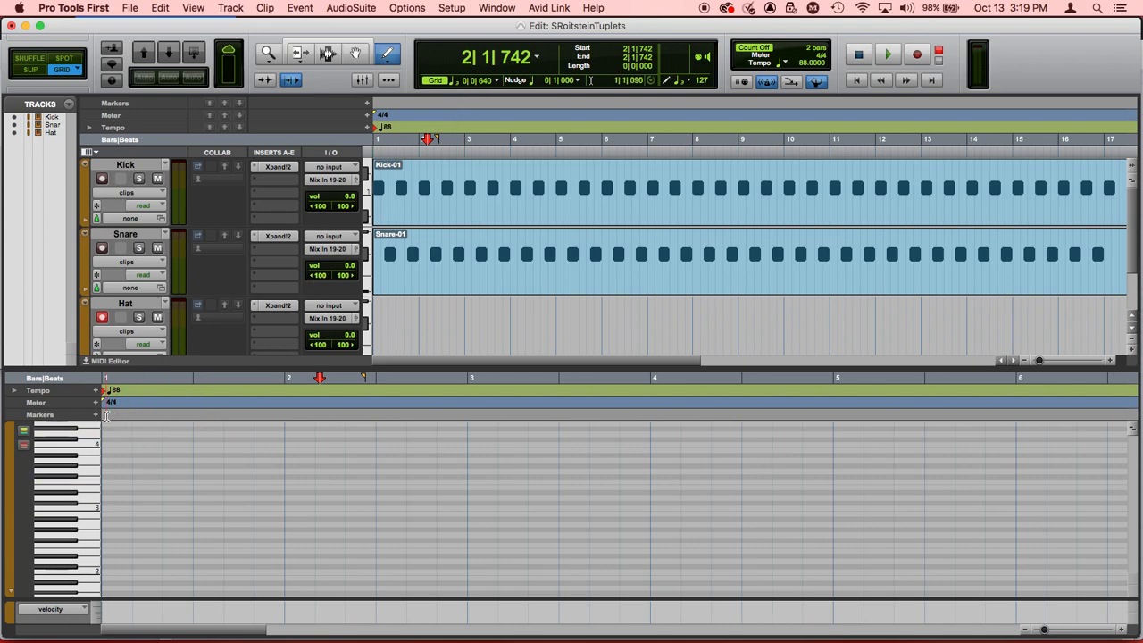
Select the first triplet grid division on the Hat track, and reselect the first two beats, from 1|1|000 to 1|3|000, to compare lengths.
{"action": "left_click_drag", "start_coordinate": [106, 418], "coordinate": [127, 418]}
{"action": "left_click", "coordinate": [129, 376]}
{"action": "left_click_drag", "start_coordinate": [129, 376], "coordinate": [108, 377]}
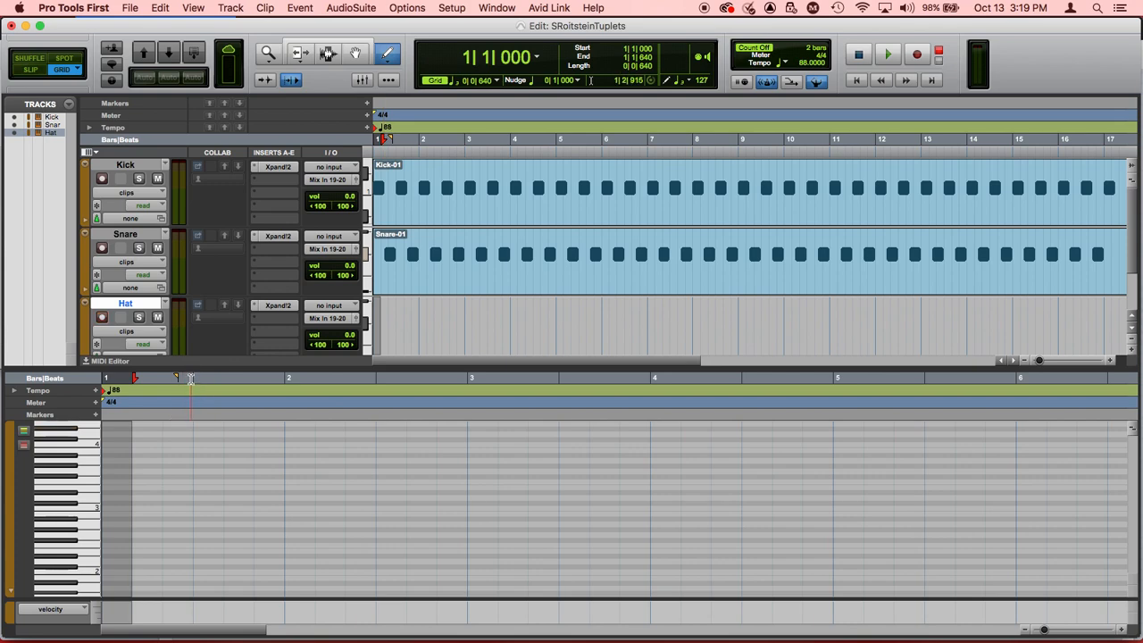
{"action": "left_click_drag", "start_coordinate": [191, 380], "coordinate": [72, 369]}
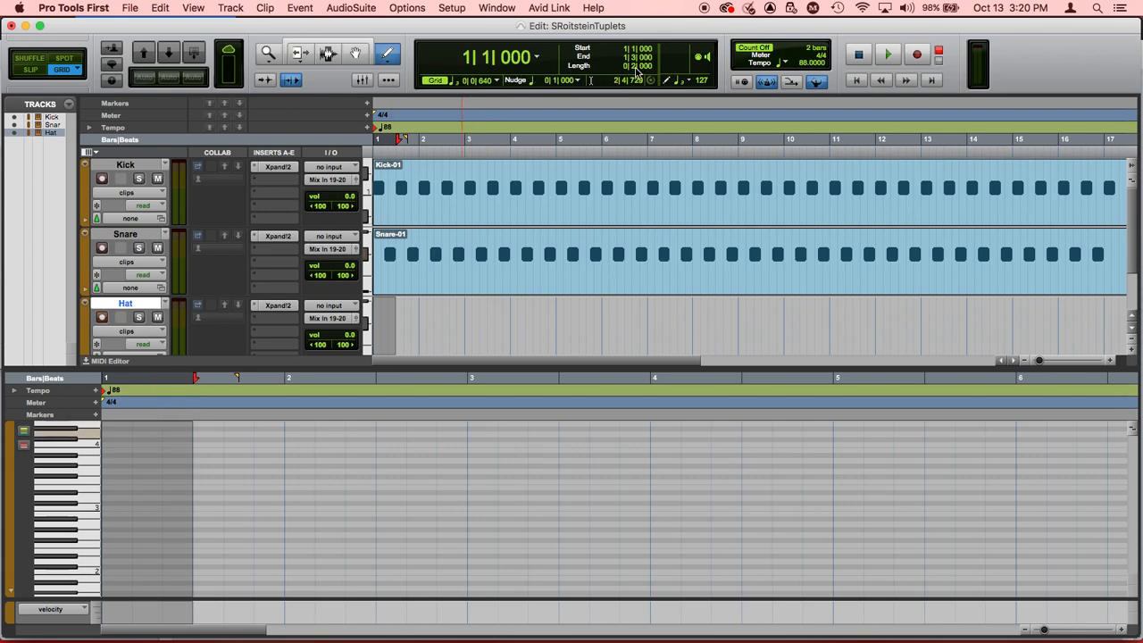
Turn off the grid's triplet option and select the first beat, 1|1|000 to 1|2|000, to examine its length in ticks.
{"action": "left_click", "coordinate": [455, 82]}
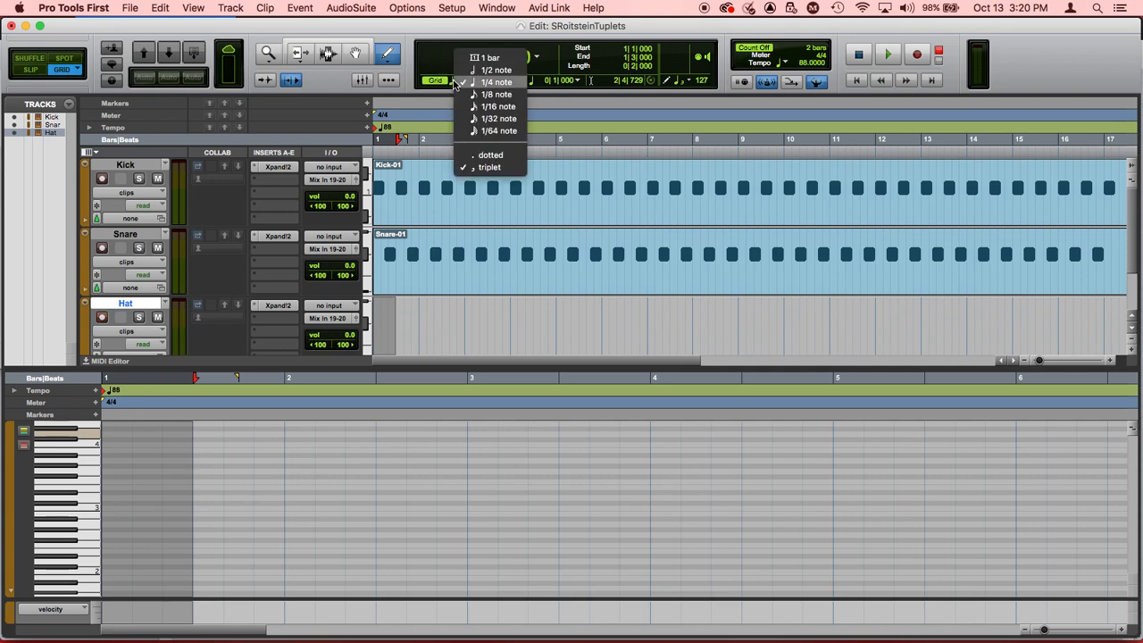
{"action": "left_click", "coordinate": [479, 168]}
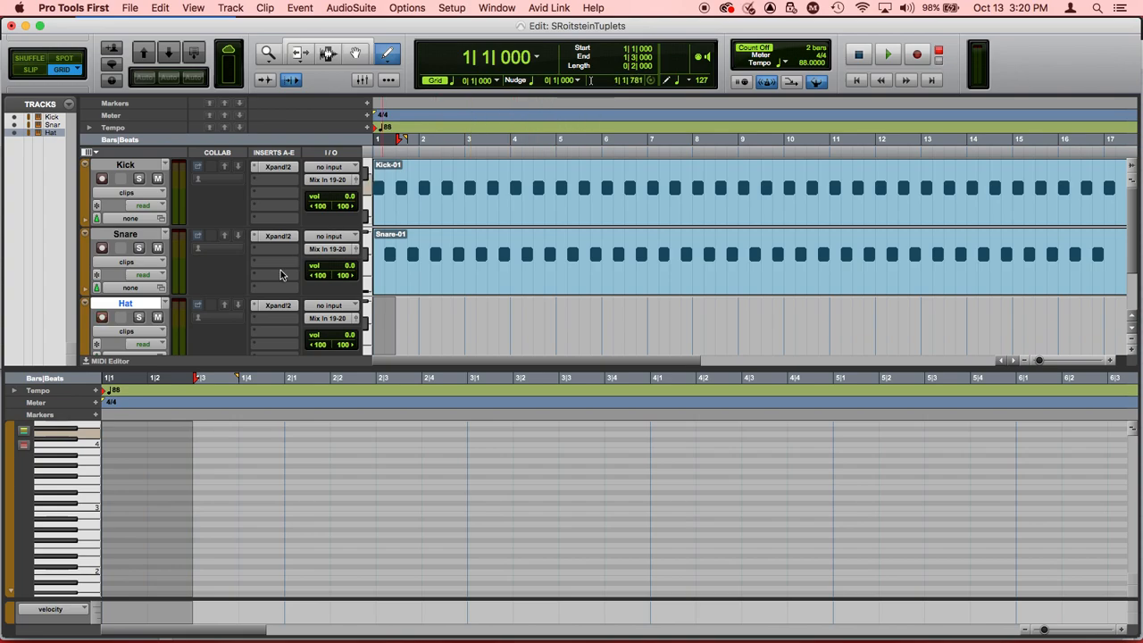
{"action": "left_click", "coordinate": [143, 375]}
{"action": "left_click_drag", "start_coordinate": [144, 375], "coordinate": [105, 375]}
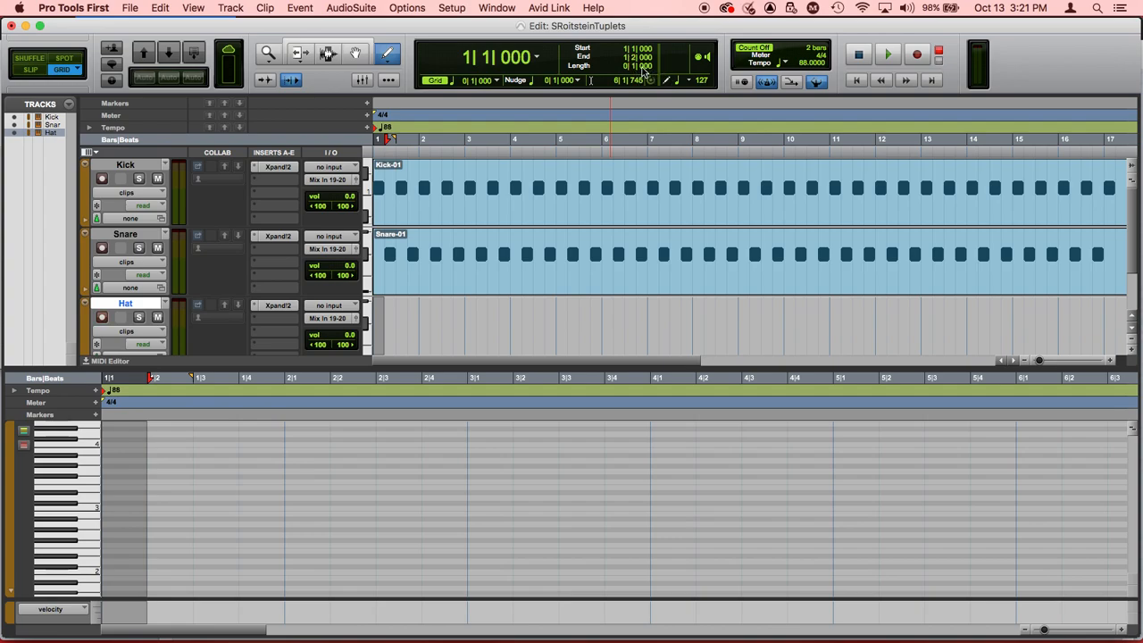
{"action": "left_click", "coordinate": [644, 67]}
{"action": "key", "text": "Left"}
{"action": "key", "text": "Right"}
{"action": "key", "text": "Return"}
{"action": "left_click", "coordinate": [647, 68]}
{"action": "key", "text": "Return"}
Divide 960 by 3 in Calculator and close the Calculator window.
{"action": "mouse_move", "coordinate": [636, 640]}
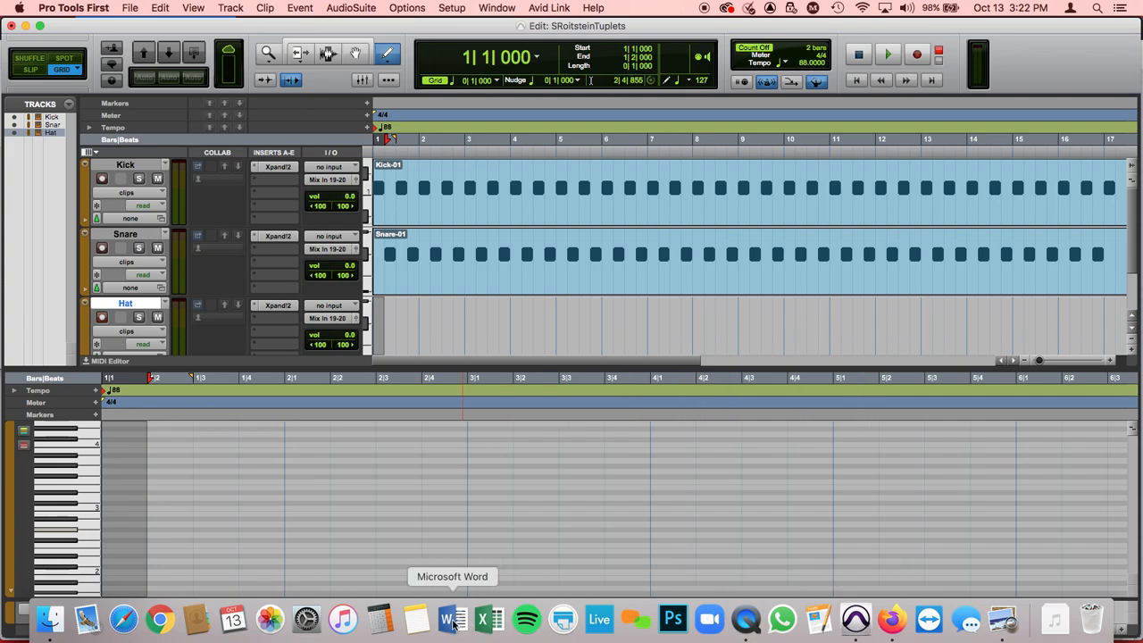
{"action": "left_click", "coordinate": [368, 618]}
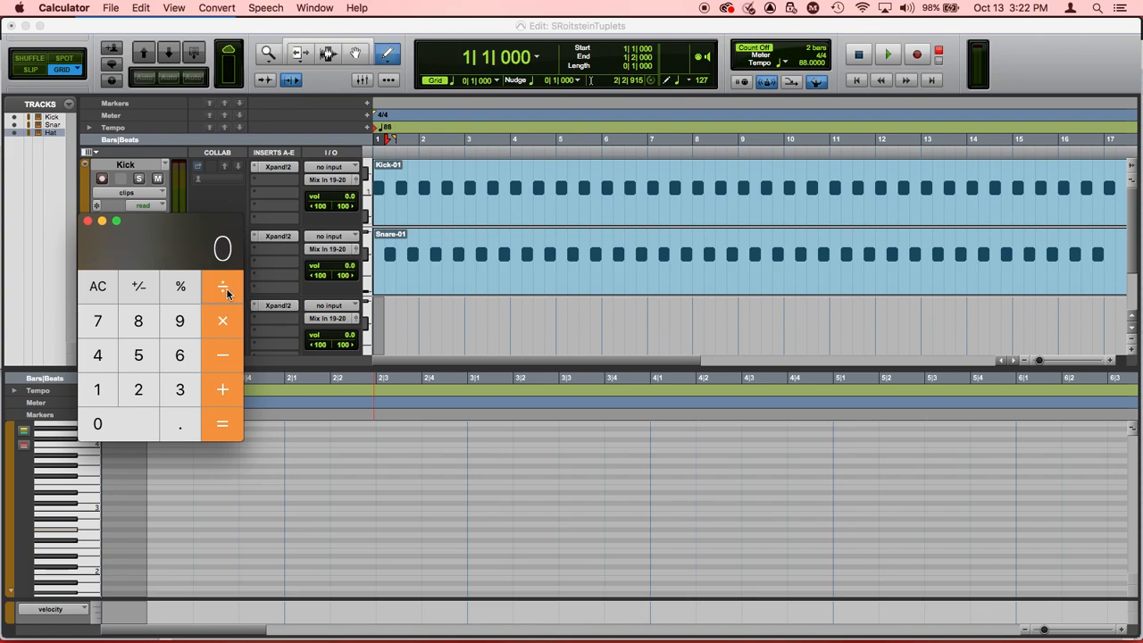
{"action": "type", "text": "960"}
{"action": "left_click", "coordinate": [227, 293]}
{"action": "type", "text": "3"}
{"action": "key", "text": "BackSpace"}
{"action": "left_click", "coordinate": [227, 293]}
{"action": "type", "text": "960"}
{"action": "left_click", "coordinate": [222, 293]}
{"action": "type", "text": "0"}
{"action": "left_click", "coordinate": [175, 401]}
{"action": "left_click", "coordinate": [225, 423]}
{"action": "type", "text": "960"}
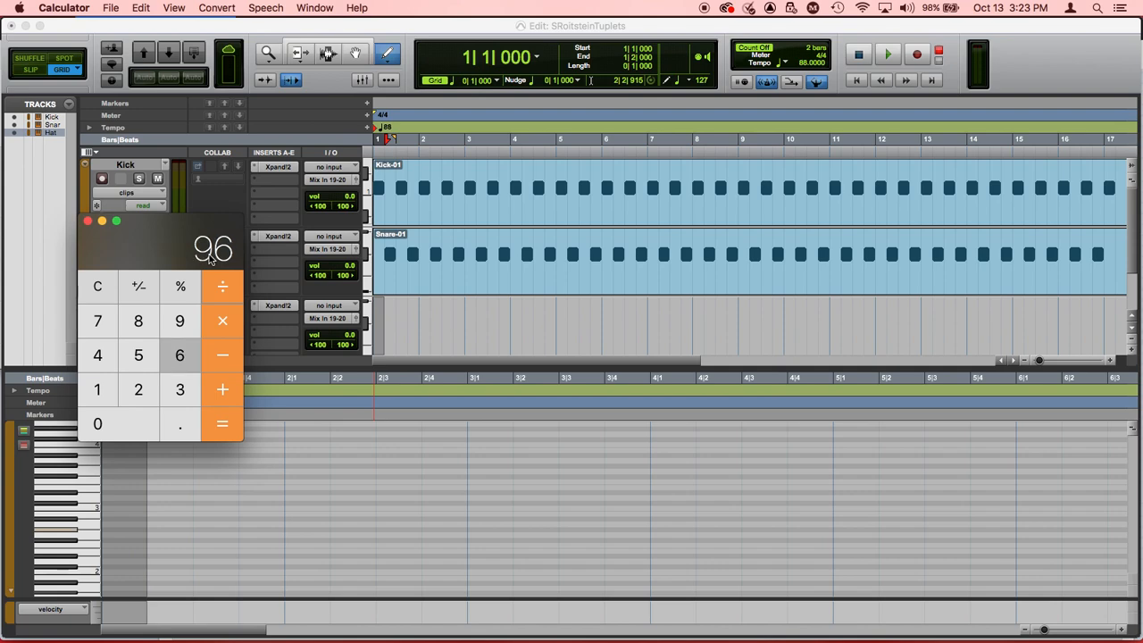
{"action": "left_click", "coordinate": [226, 298]}
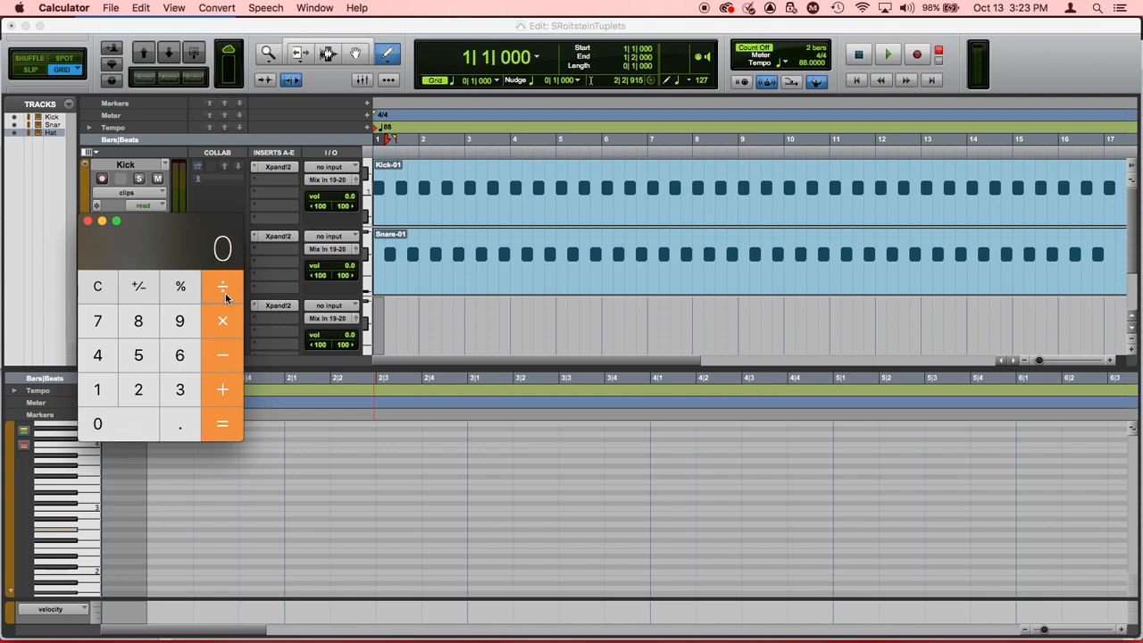
{"action": "left_click", "coordinate": [176, 390]}
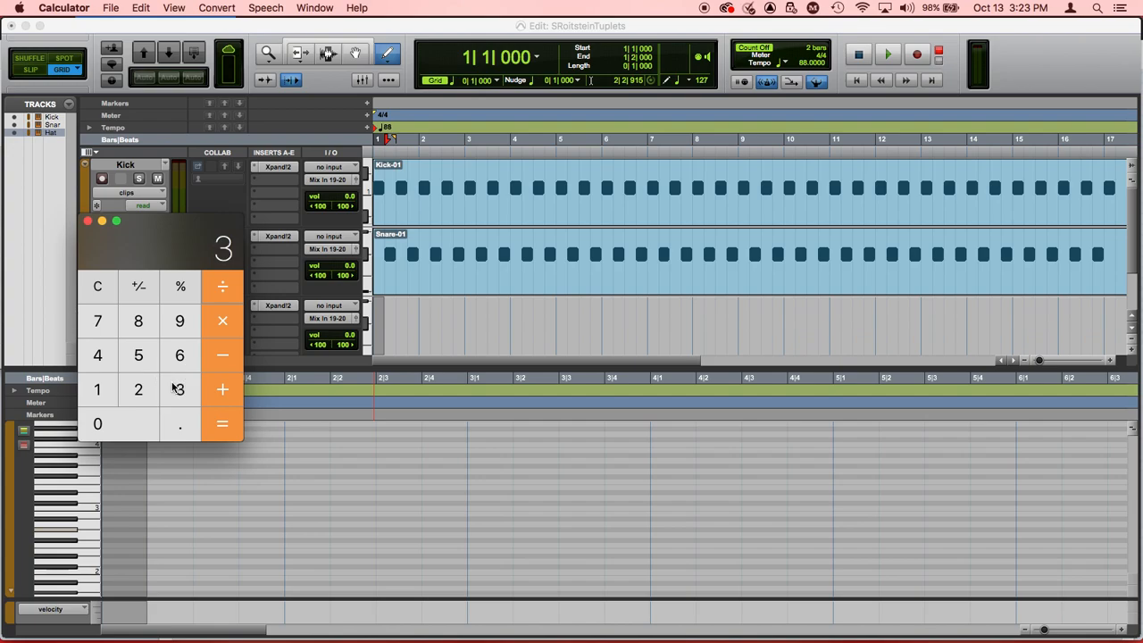
{"action": "left_click", "coordinate": [230, 414]}
{"action": "left_click", "coordinate": [89, 224]}
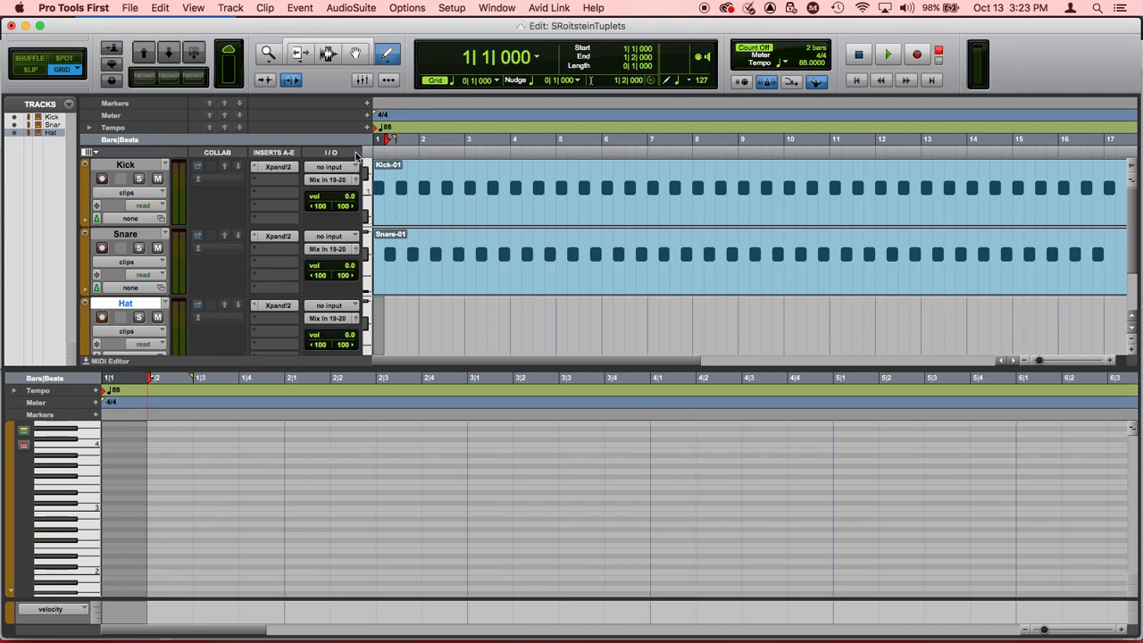
Set the grid to 1/4-note triplets and select bar 1 of the Hat track, from 1|1|000 to 2|1|000.
{"action": "left_click", "coordinate": [453, 82]}
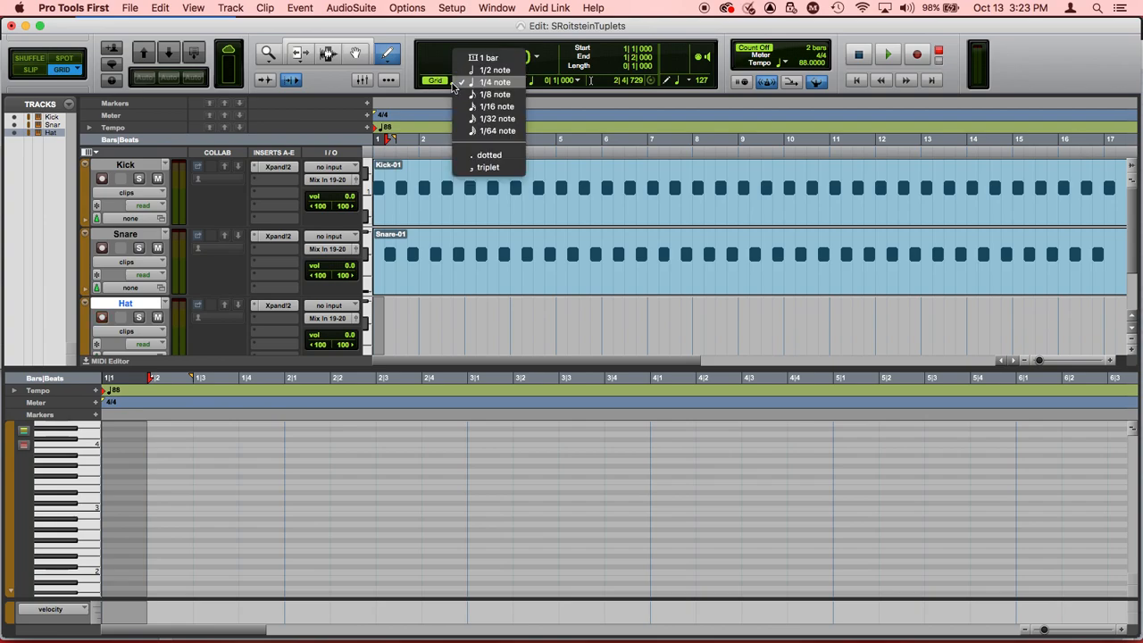
{"action": "left_click", "coordinate": [483, 170]}
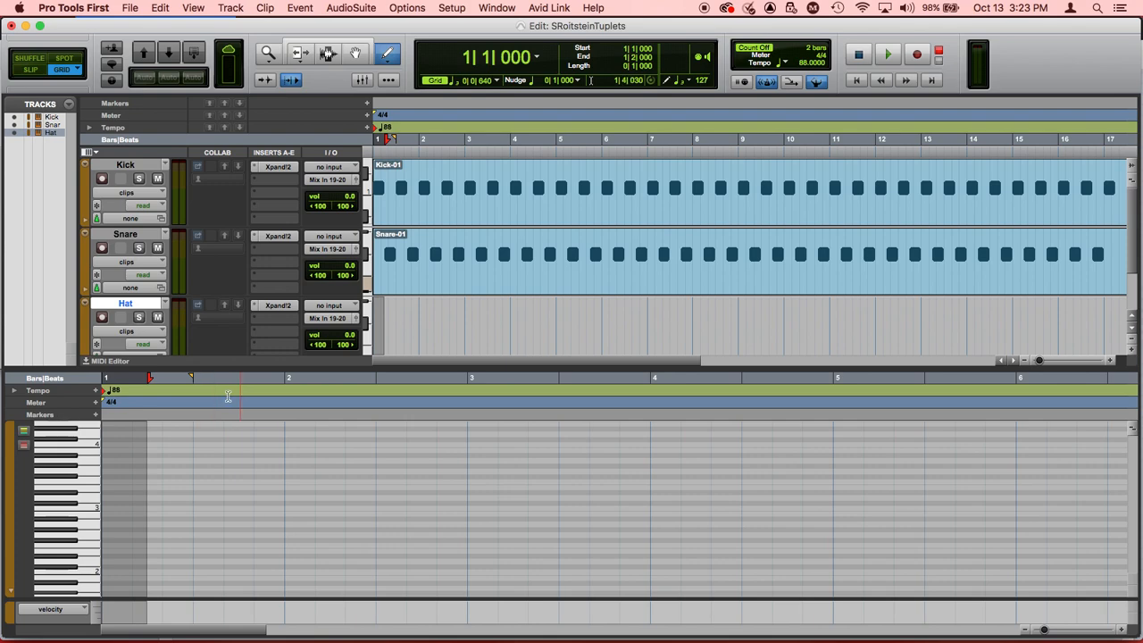
{"action": "left_click", "coordinate": [254, 379]}
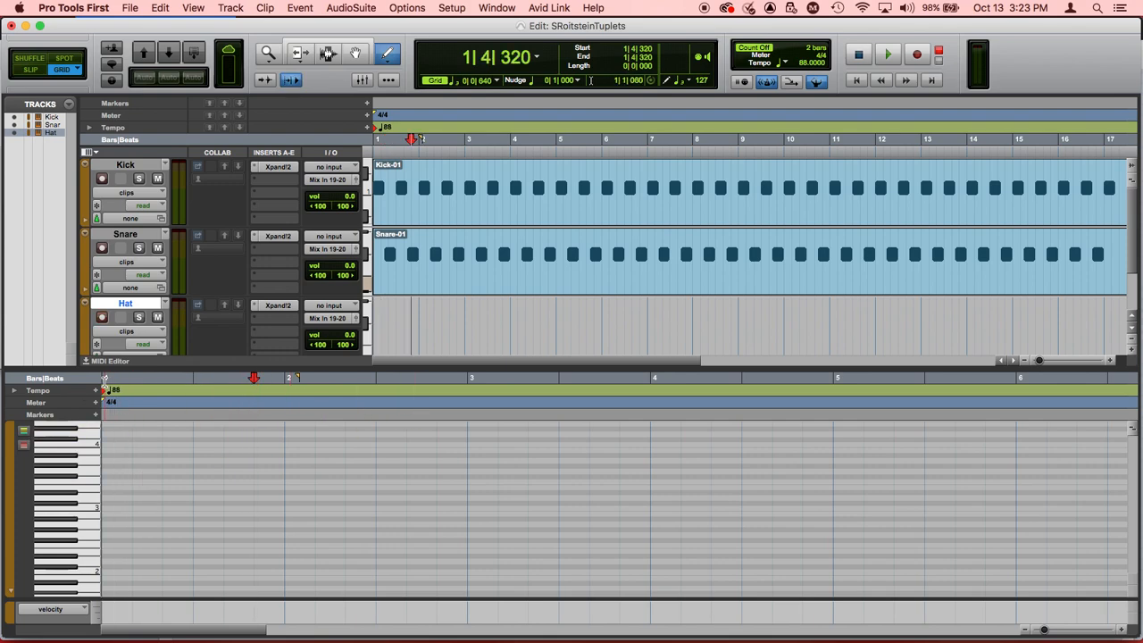
{"action": "left_click_drag", "start_coordinate": [132, 379], "coordinate": [104, 379]}
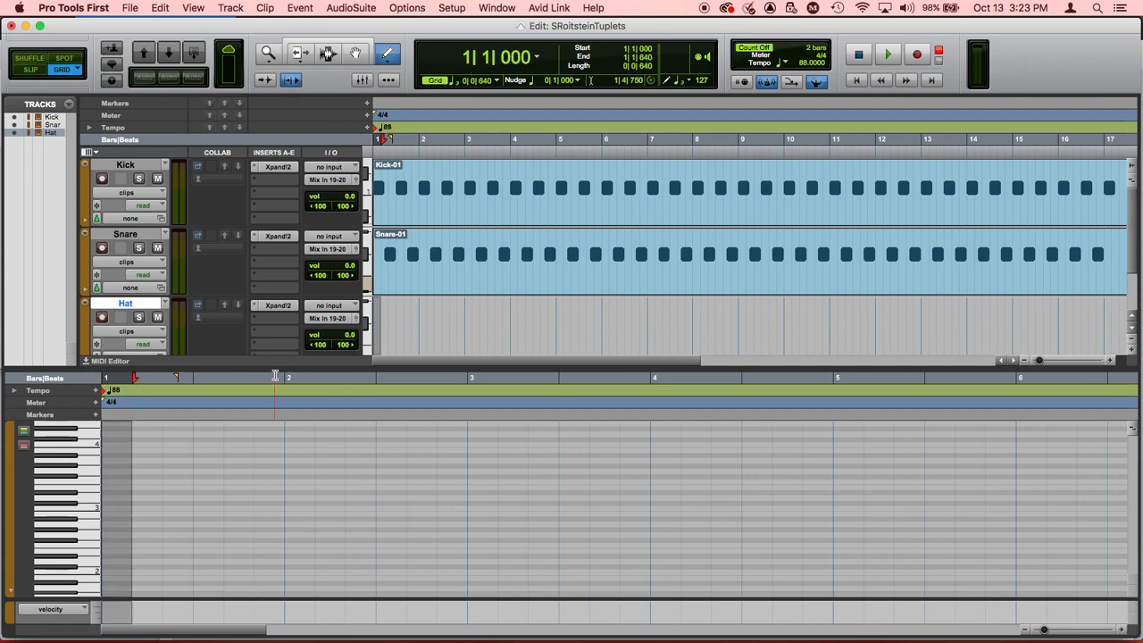
{"action": "left_click_drag", "start_coordinate": [284, 375], "coordinate": [104, 375]}
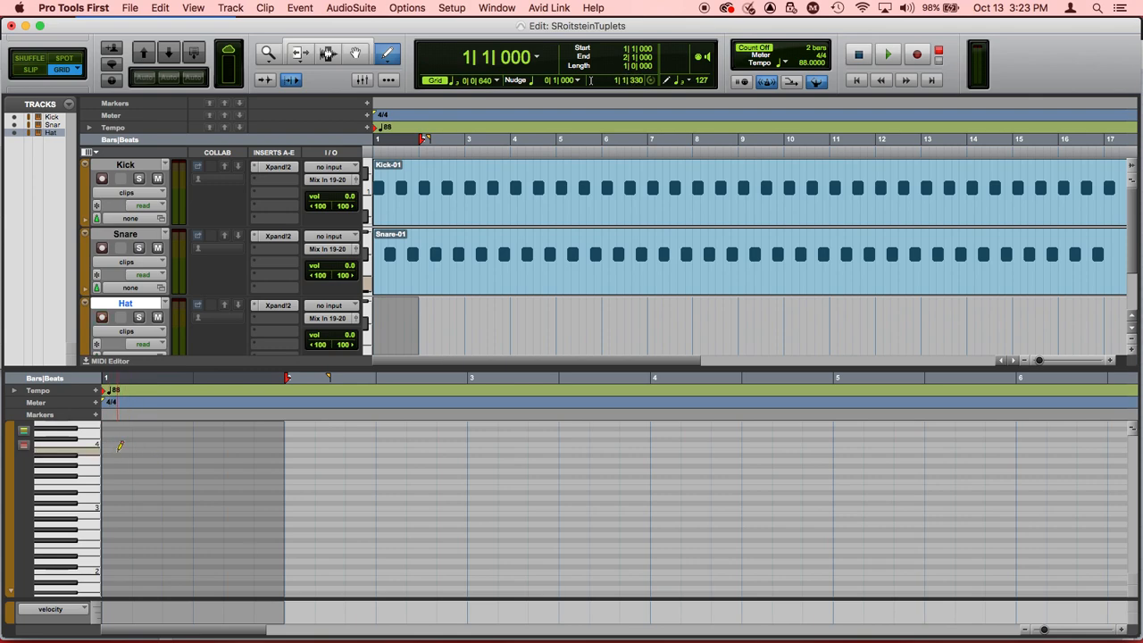
Set the default duration for newly drawn notes to Follow Grid.
{"action": "left_click", "coordinate": [60, 518]}
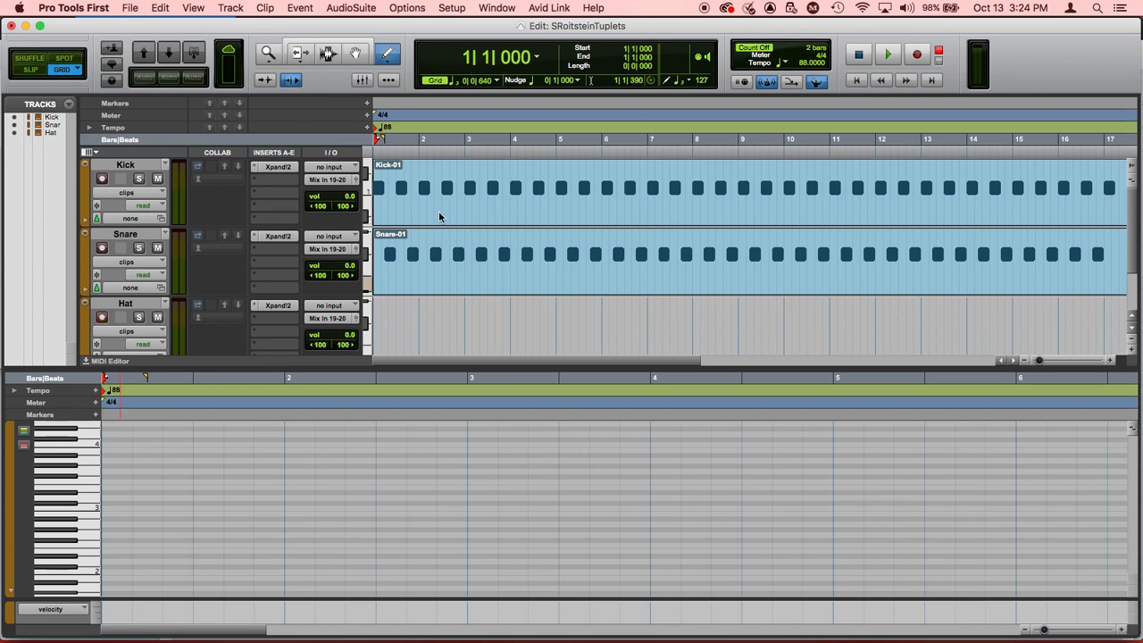
{"action": "left_click", "coordinate": [678, 85]}
{"action": "left_click", "coordinate": [730, 83]}
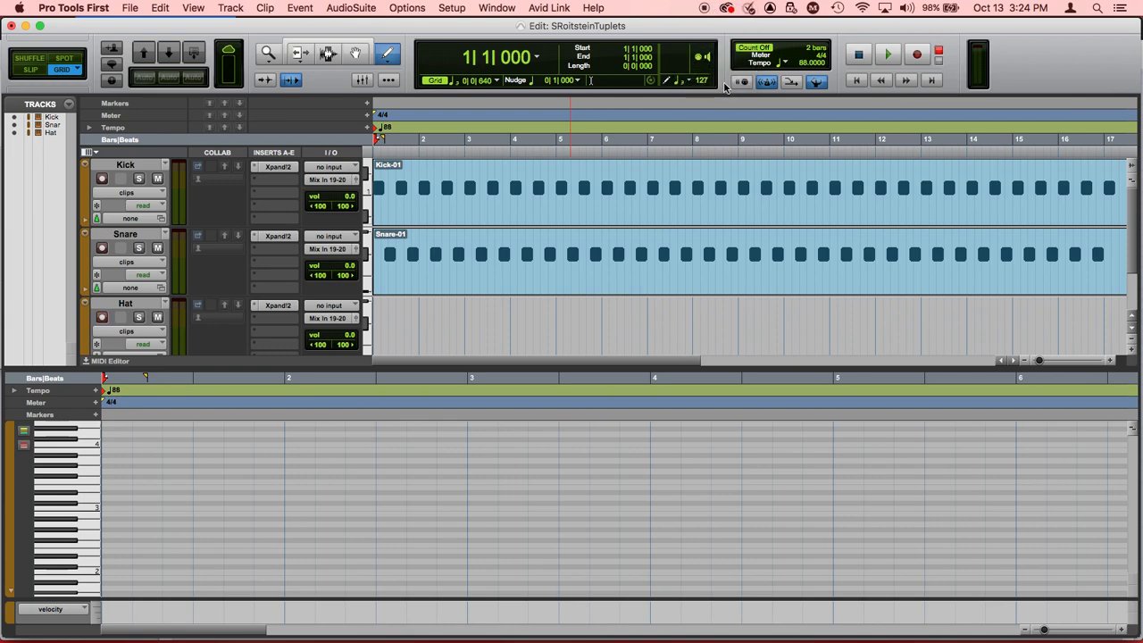
{"action": "left_click", "coordinate": [681, 85]}
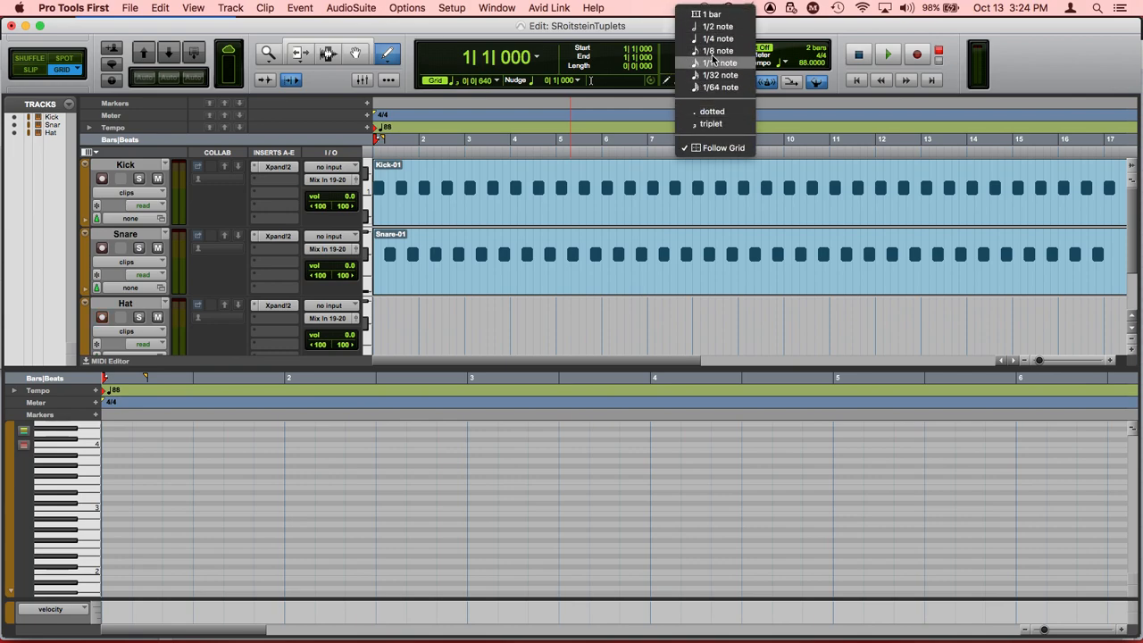
{"action": "left_click", "coordinate": [720, 149]}
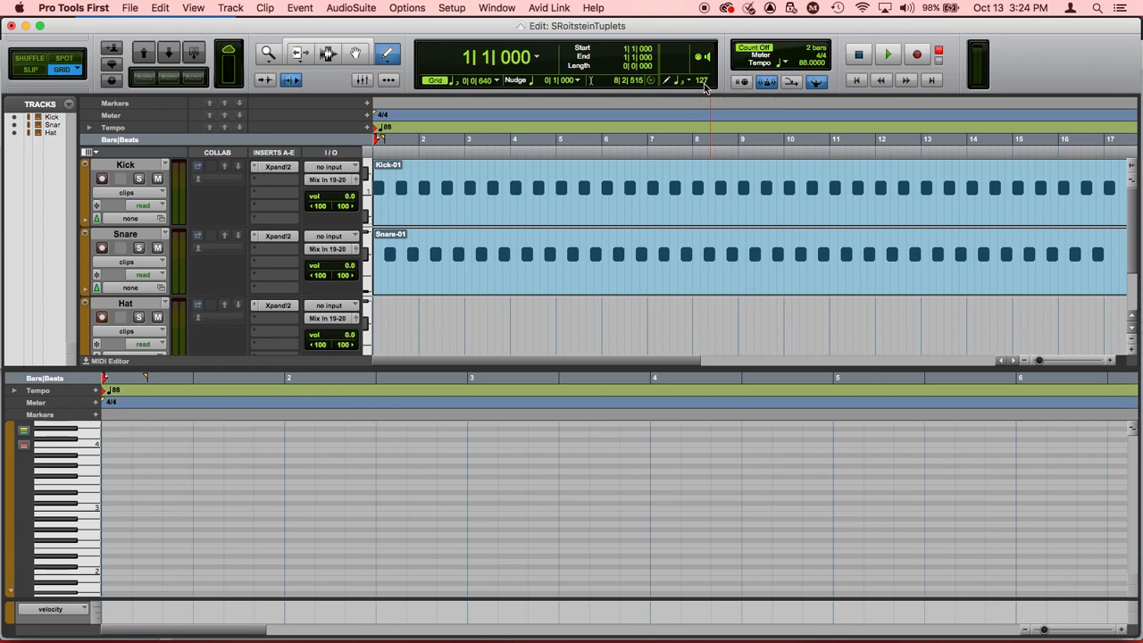
Audition the Bb2 hi-hat sound and draw six consecutive quarter-note triplet notes on it across bar 1 of the Hat track.
{"action": "left_click", "coordinate": [68, 520]}
{"action": "left_click", "coordinate": [68, 518]}
{"action": "left_click", "coordinate": [68, 518]}
{"action": "left_click", "coordinate": [68, 518]}
{"action": "left_click", "coordinate": [105, 517]}
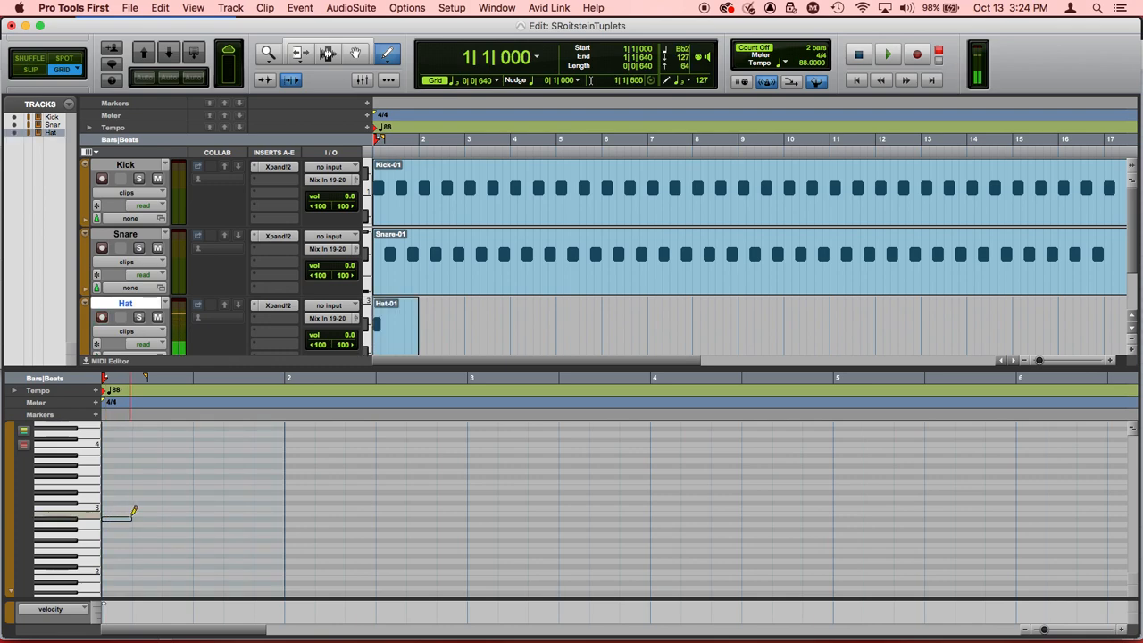
{"action": "left_click", "coordinate": [135, 518]}
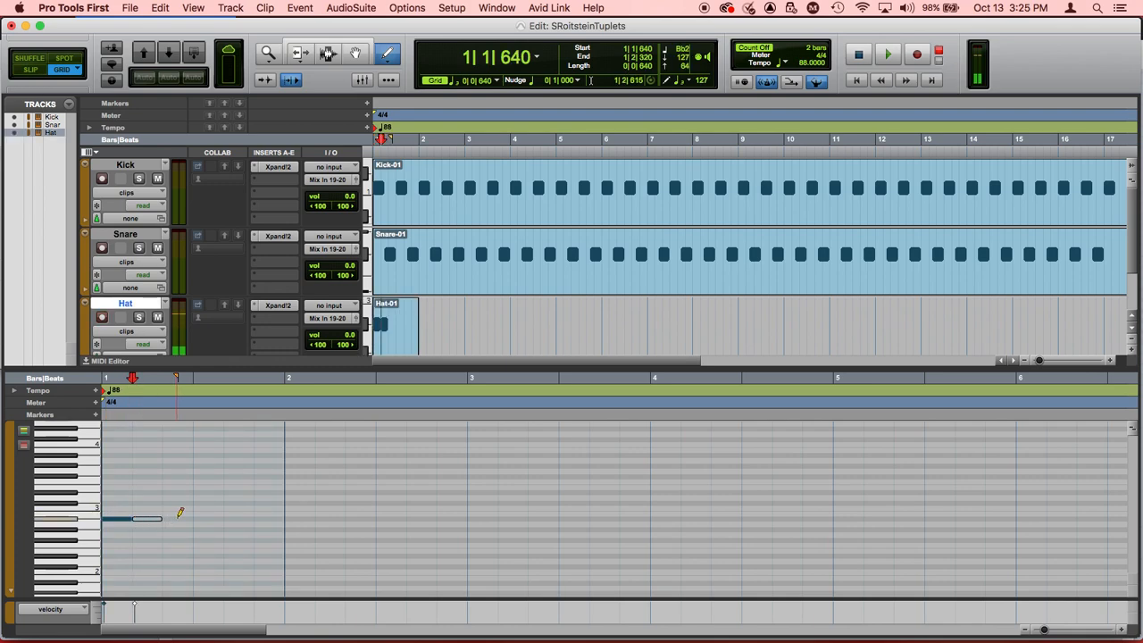
{"action": "left_click", "coordinate": [178, 517]}
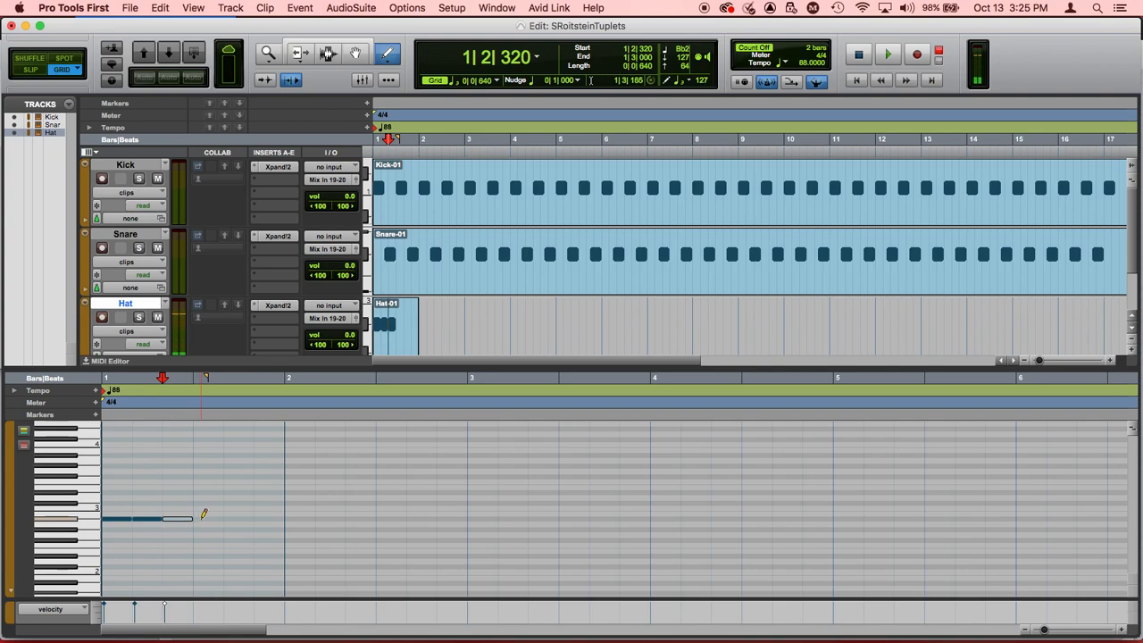
{"action": "left_click", "coordinate": [202, 517]}
{"action": "left_click", "coordinate": [237, 516]}
{"action": "left_click", "coordinate": [266, 516]}
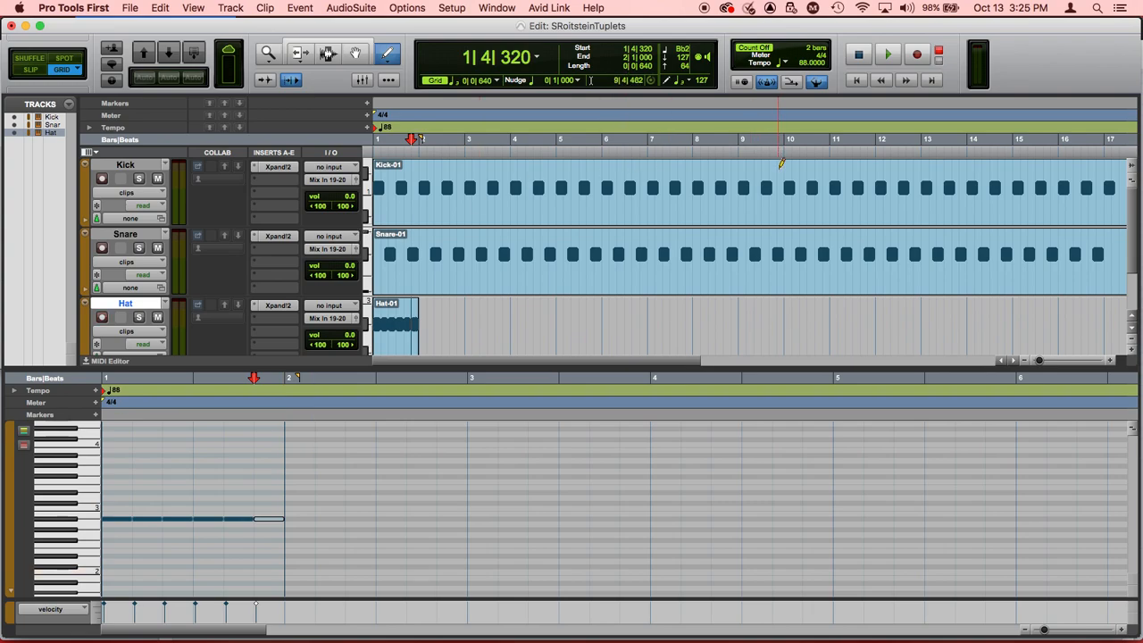
Return to the session start and play back the triplet hat bar with the kick and snare.
{"action": "left_click", "coordinate": [858, 81]}
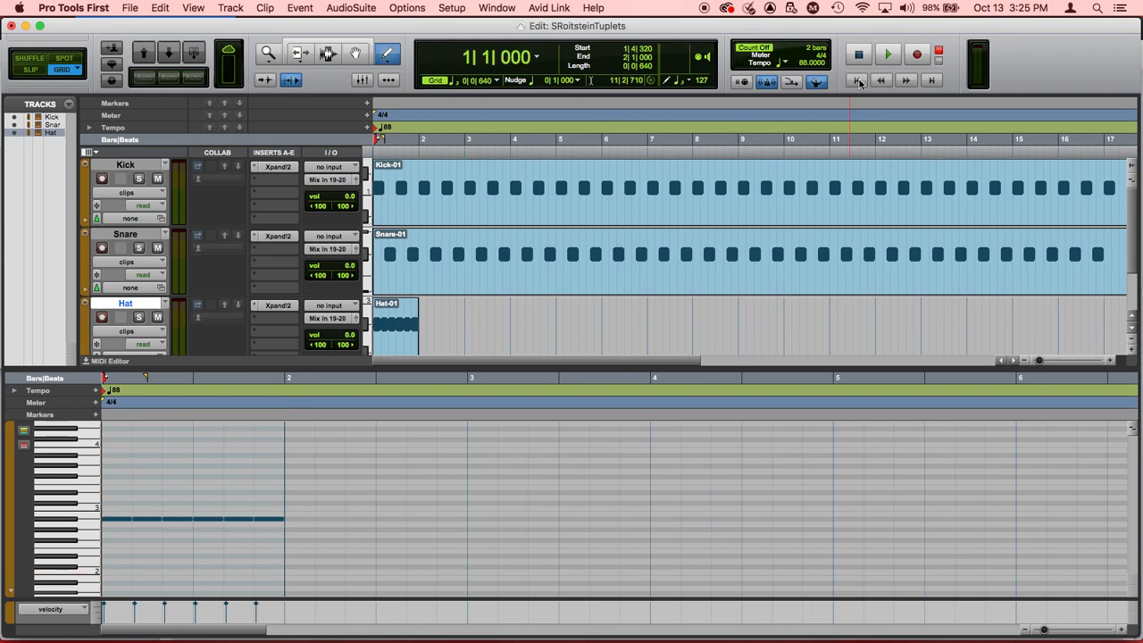
{"action": "key", "text": "space"}
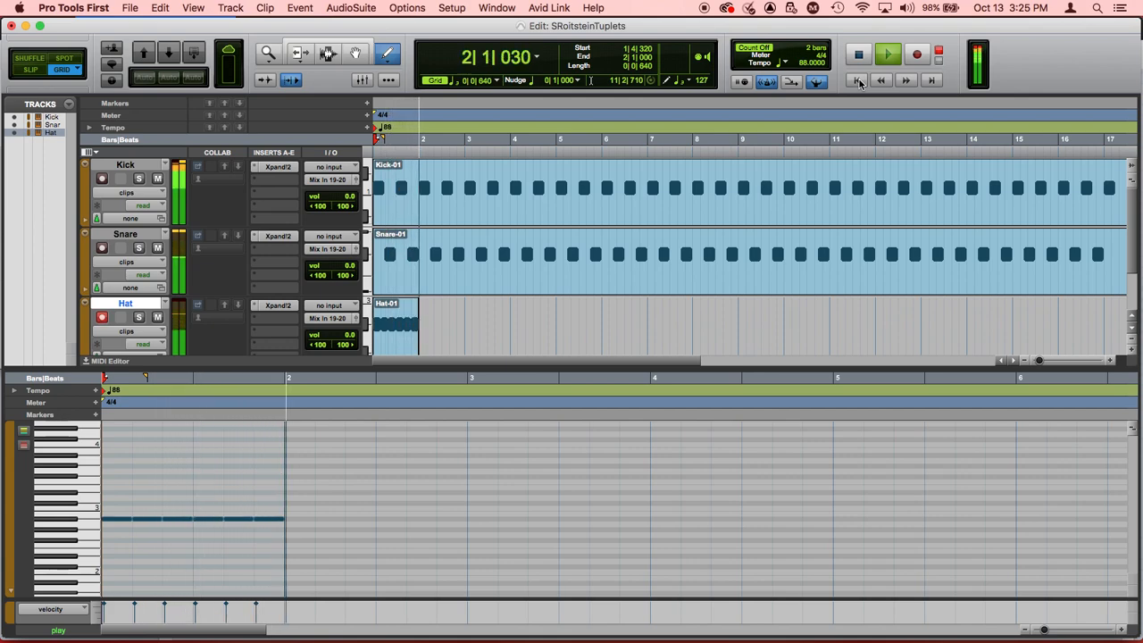
{"action": "key", "text": "space"}
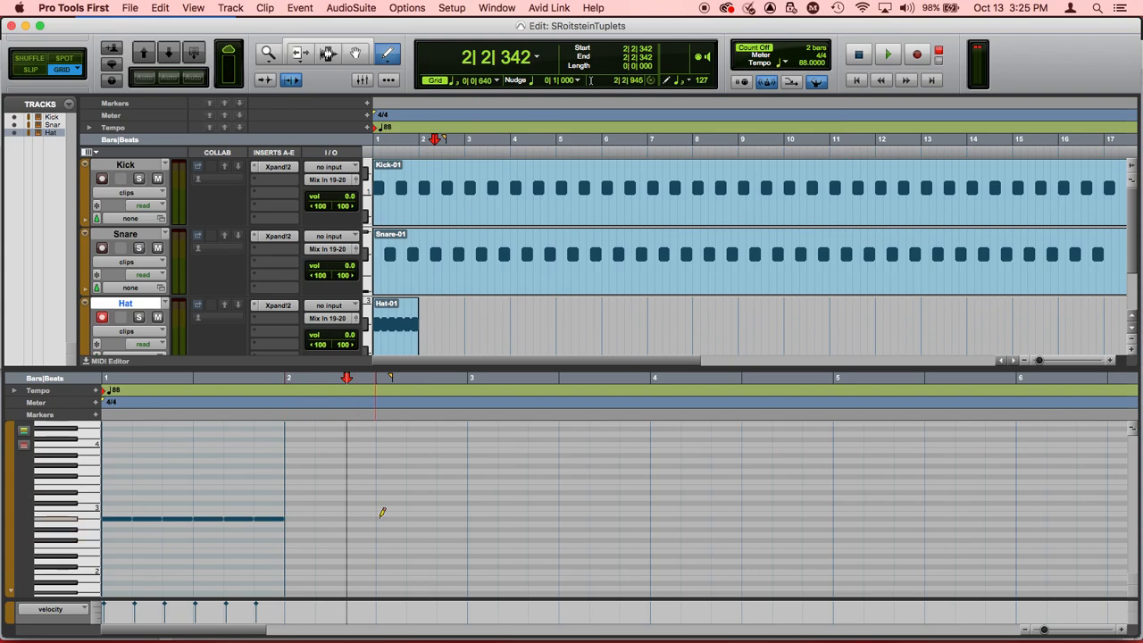
Select bar 1 of the Hat track and repeat it 3 times, undoing the stray note placed in bar 5.
{"action": "left_click", "coordinate": [282, 377]}
{"action": "left_click_drag", "start_coordinate": [283, 378], "coordinate": [100, 379]}
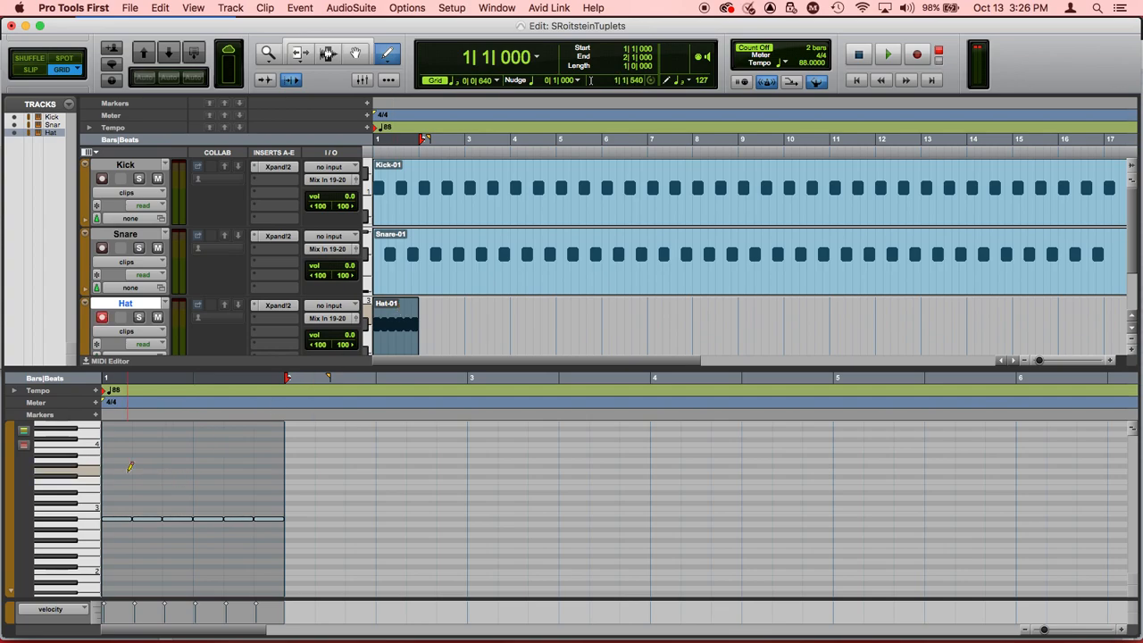
{"action": "key", "text": "alt+r"}
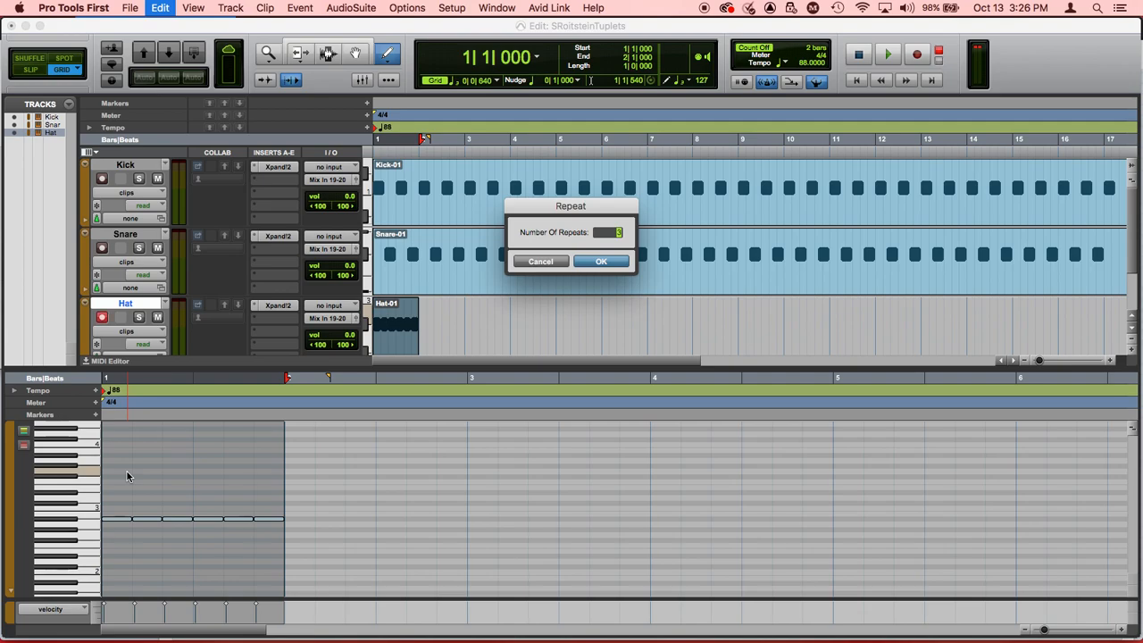
{"action": "key", "text": "Return"}
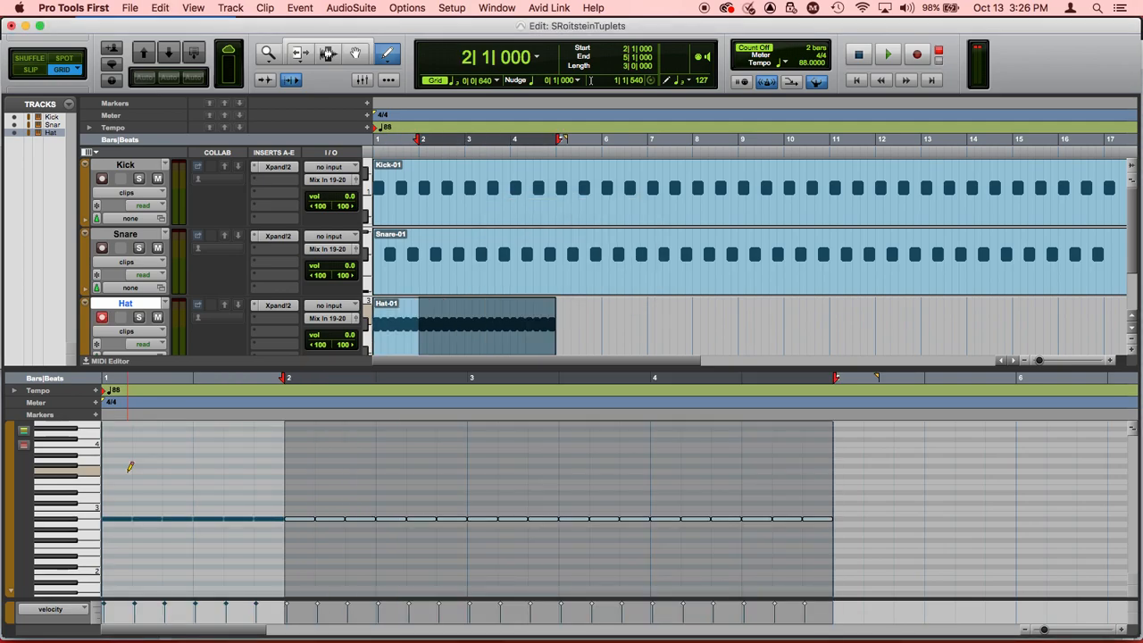
{"action": "left_click", "coordinate": [960, 471]}
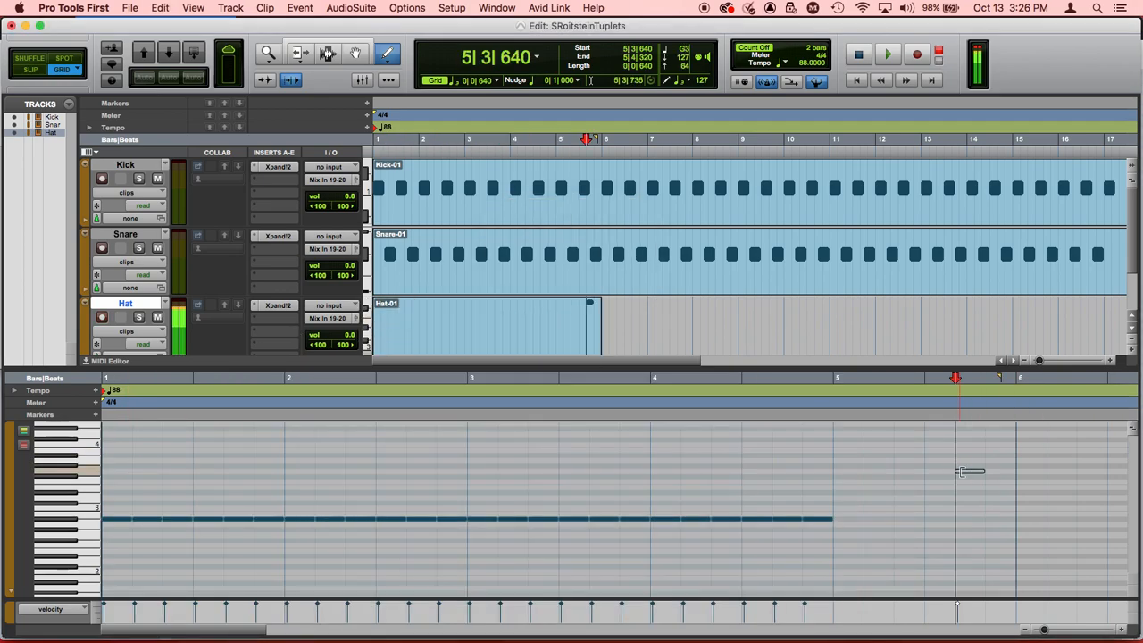
{"action": "key", "text": "super+z"}
Play the session from the beginning through bars 1 to 4 to check the repeated hat triplets.
{"action": "key", "text": "Return"}
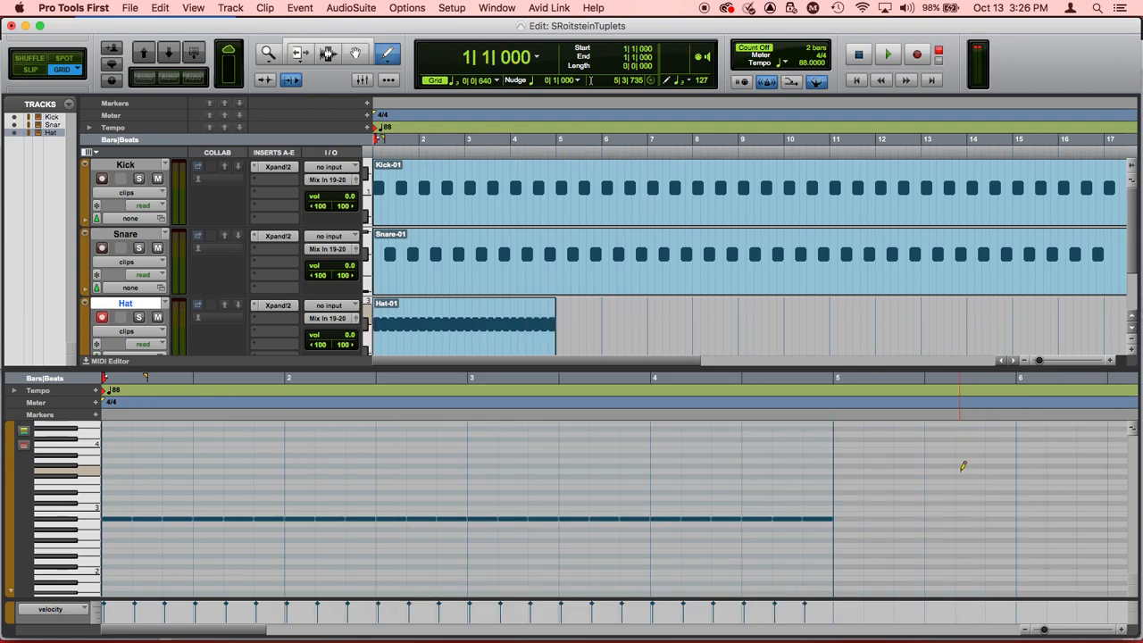
{"action": "key", "text": "space"}
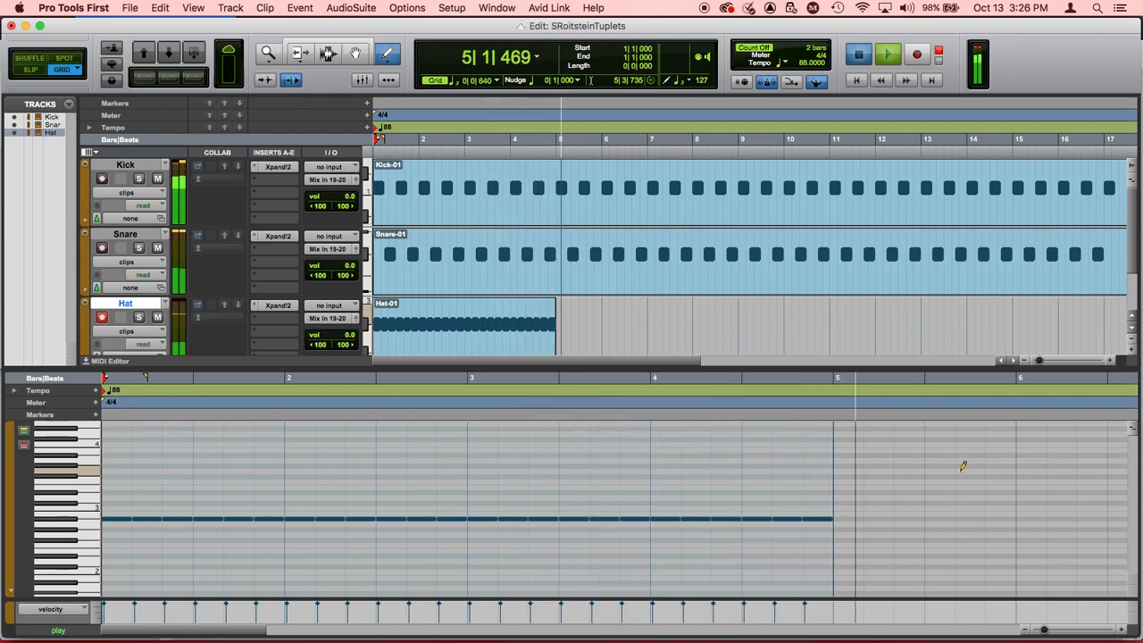
{"action": "key", "text": "space"}
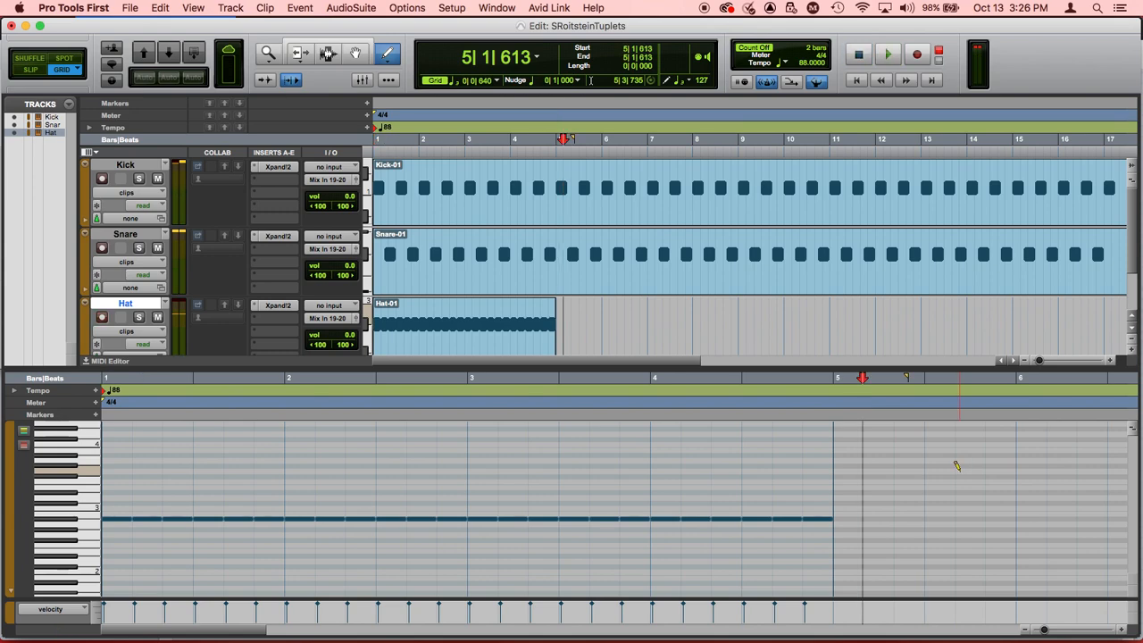
Check the rhythm requirements on the assignment page in Firefox, return to Pro Tools First and set the grid to 1/8 notes without triplet.
{"action": "key", "text": "super+Tab"}
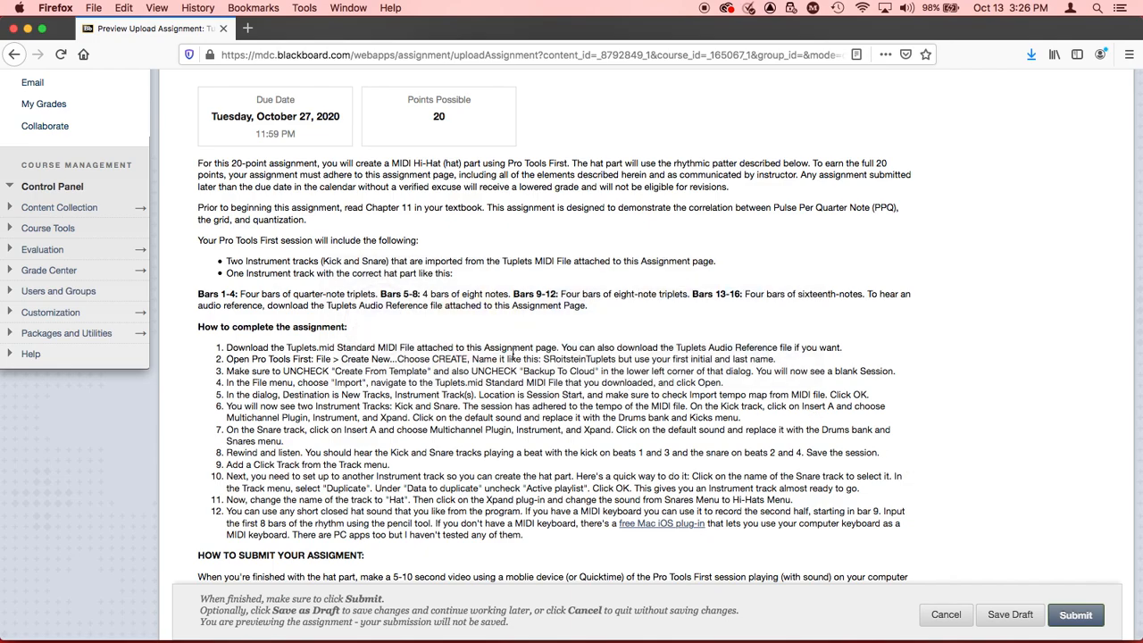
{"action": "key", "text": "super+Tab"}
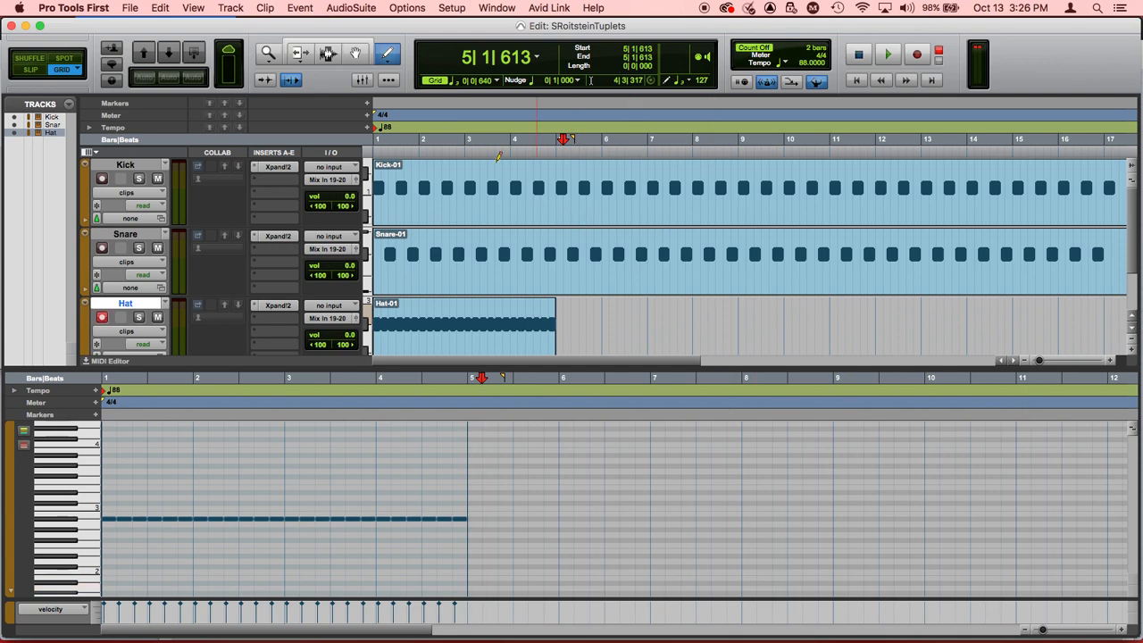
{"action": "left_click", "coordinate": [453, 82]}
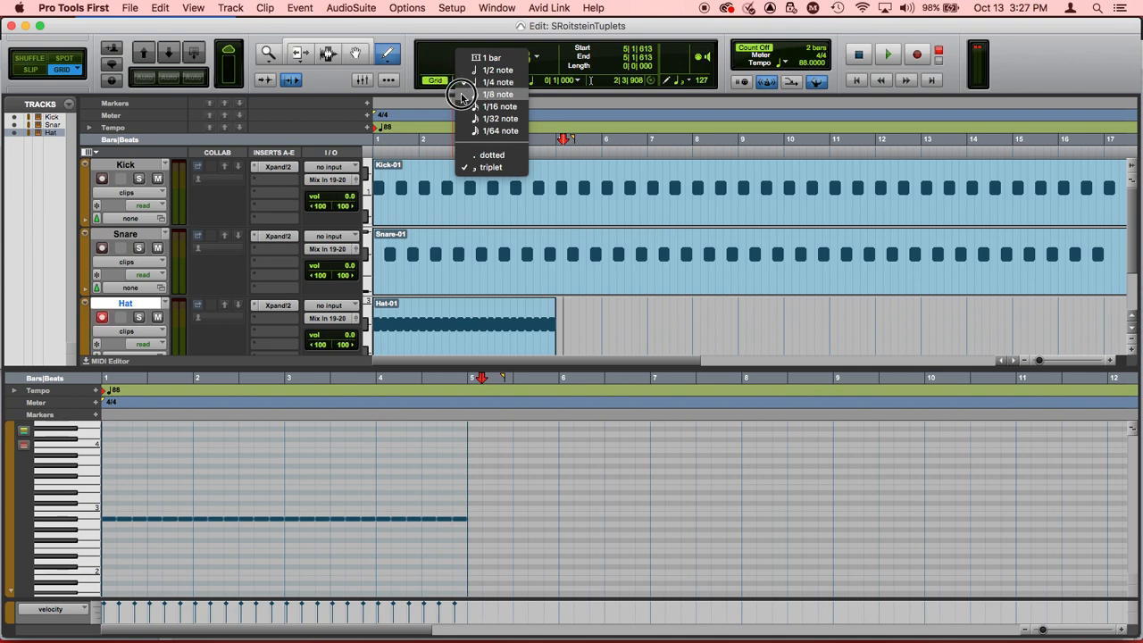
{"action": "left_click", "coordinate": [461, 94]}
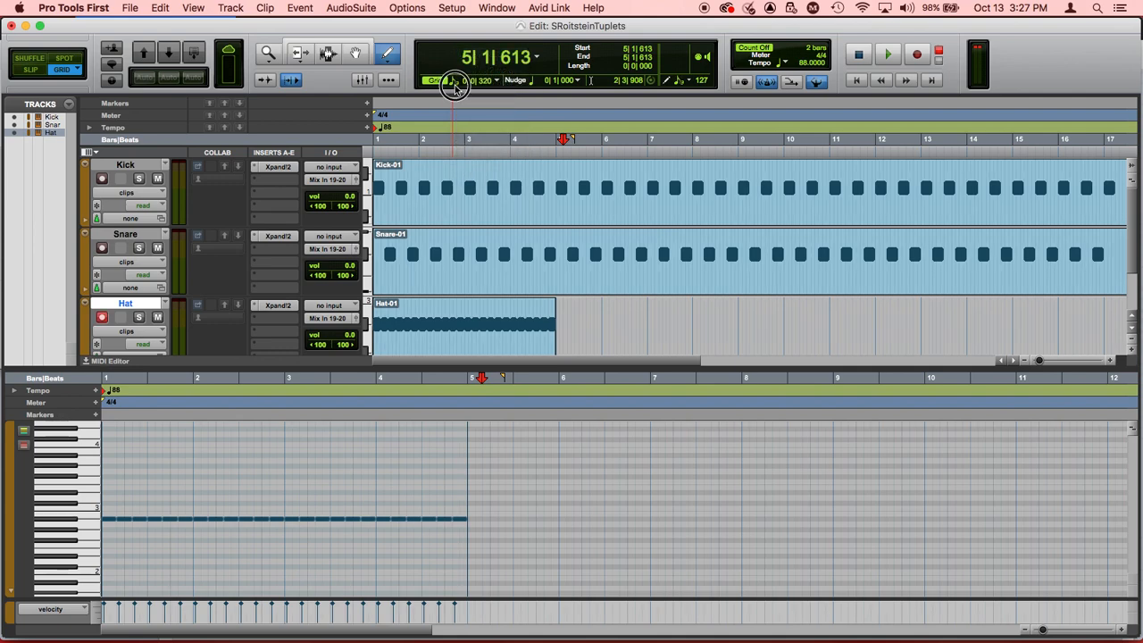
{"action": "left_click", "coordinate": [455, 83]}
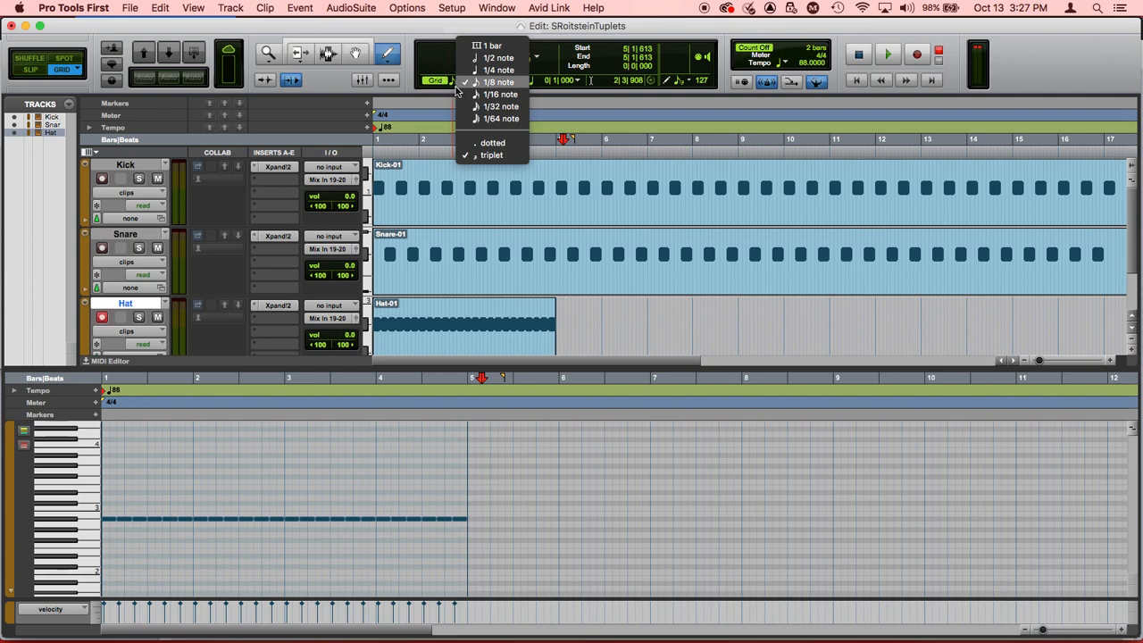
{"action": "left_click", "coordinate": [465, 157]}
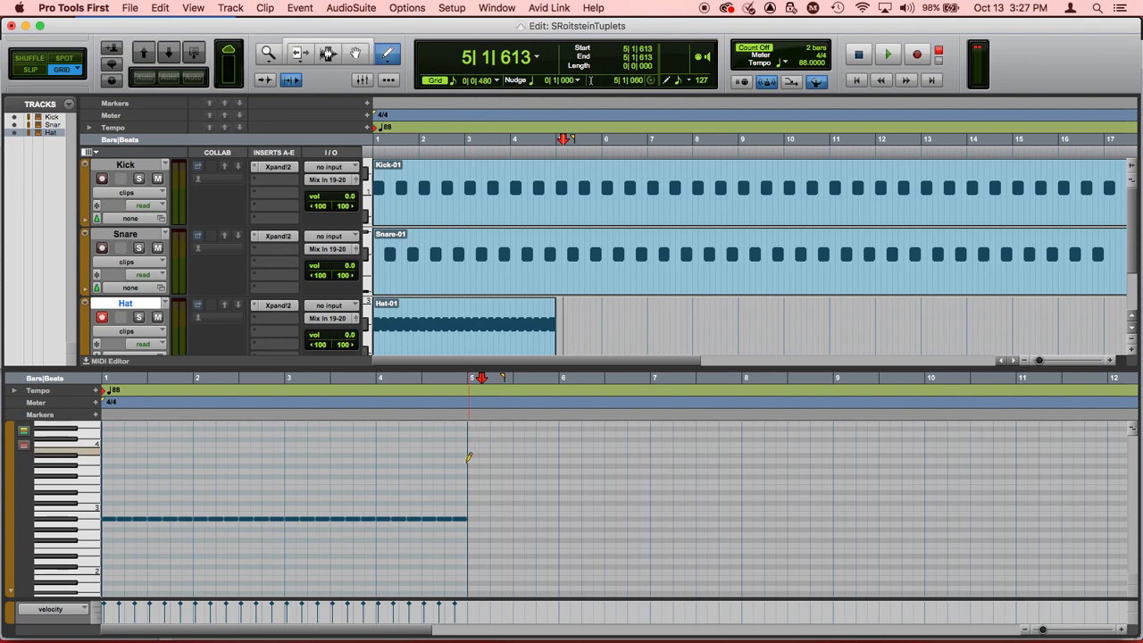
Place the edit cursor at 5|1|000 on the Hat track and keep the default note duration on Follow Grid.
{"action": "left_click", "coordinate": [1124, 630]}
{"action": "left_click", "coordinate": [1123, 630]}
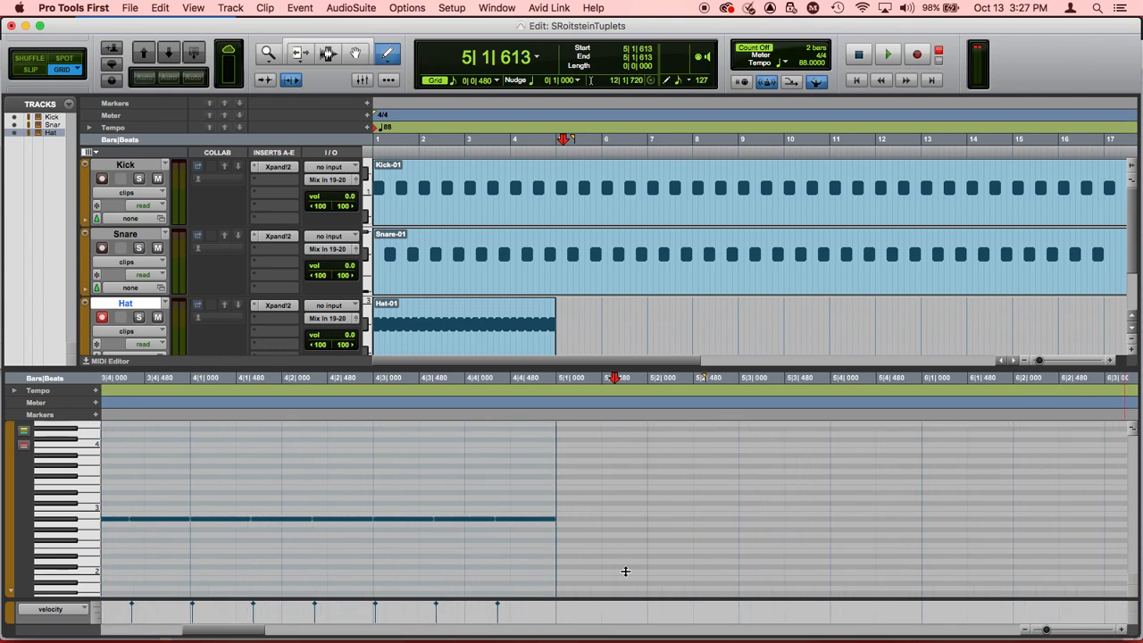
{"action": "scroll", "coordinate": [626, 571], "scroll_direction": "right", "scroll_amount": 3}
{"action": "scroll", "coordinate": [625, 571], "scroll_direction": "right", "scroll_amount": 4}
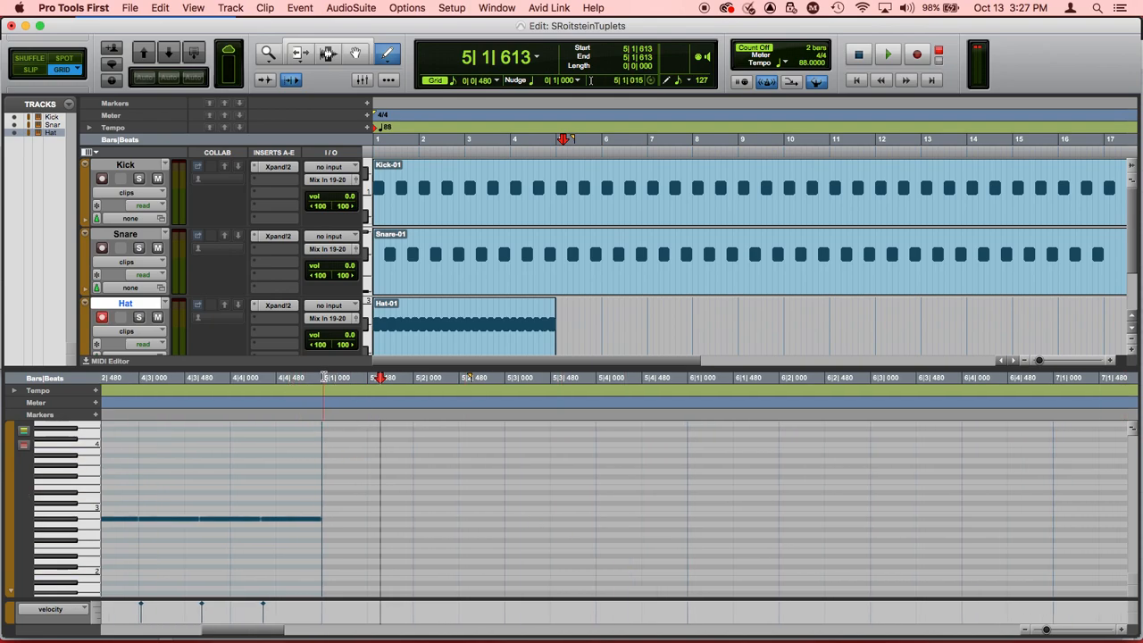
{"action": "left_click", "coordinate": [325, 377]}
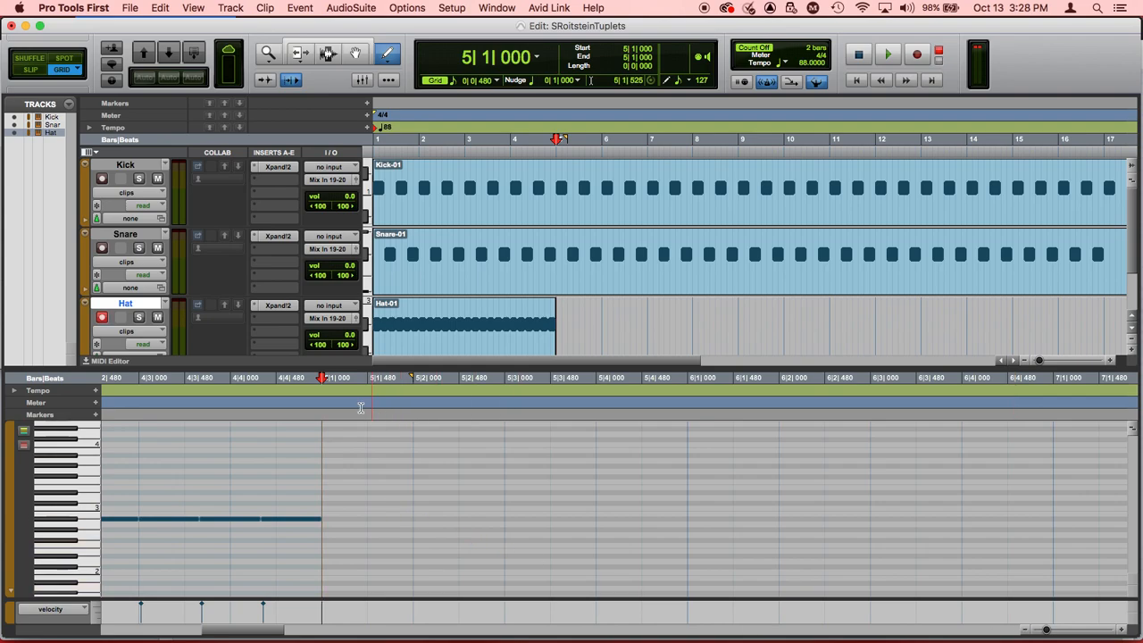
{"action": "left_click", "coordinate": [684, 81]}
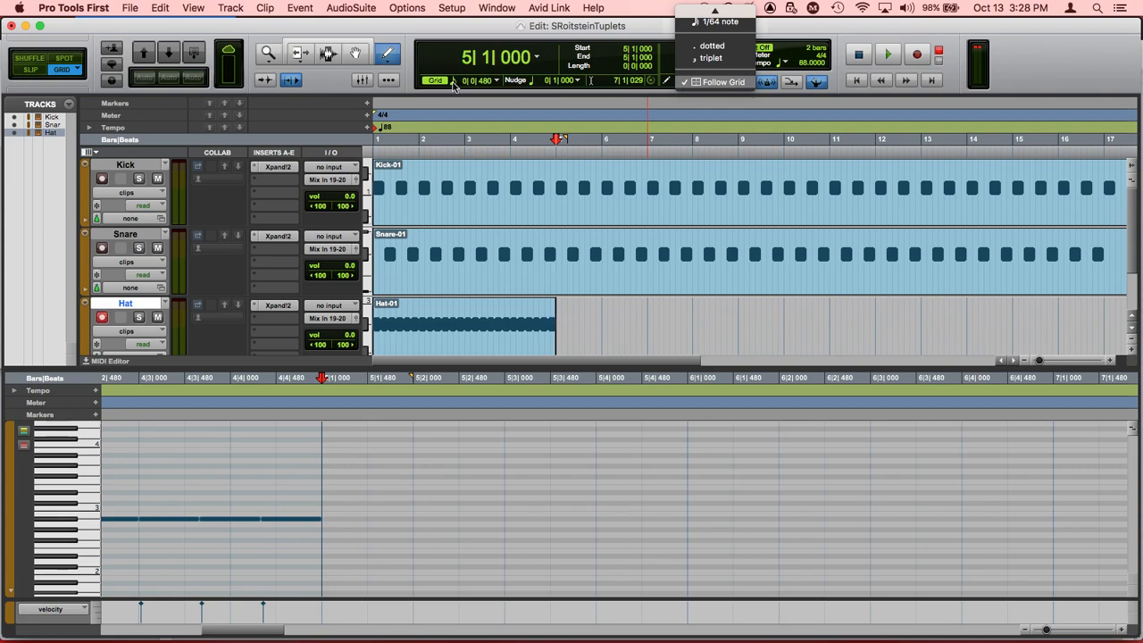
{"action": "left_click", "coordinate": [740, 85]}
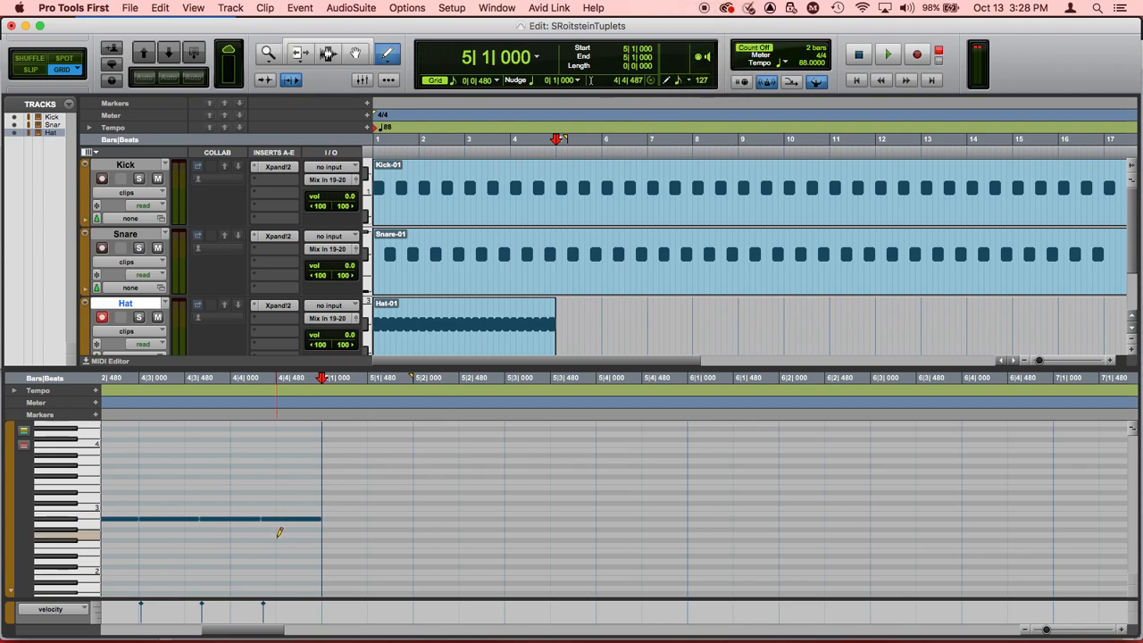
Draw eight consecutive eighth notes on Bb2 to fill bar 5 of the Hat track.
{"action": "left_click", "coordinate": [332, 517]}
{"action": "left_click", "coordinate": [387, 517]}
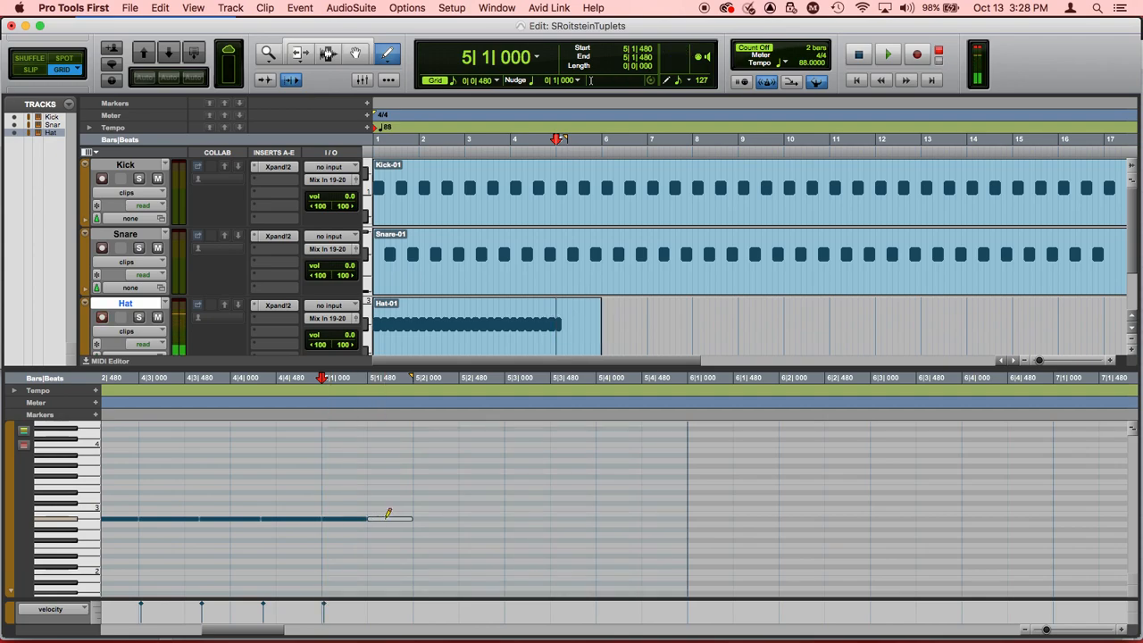
{"action": "left_click", "coordinate": [435, 517]}
{"action": "left_click", "coordinate": [472, 518]}
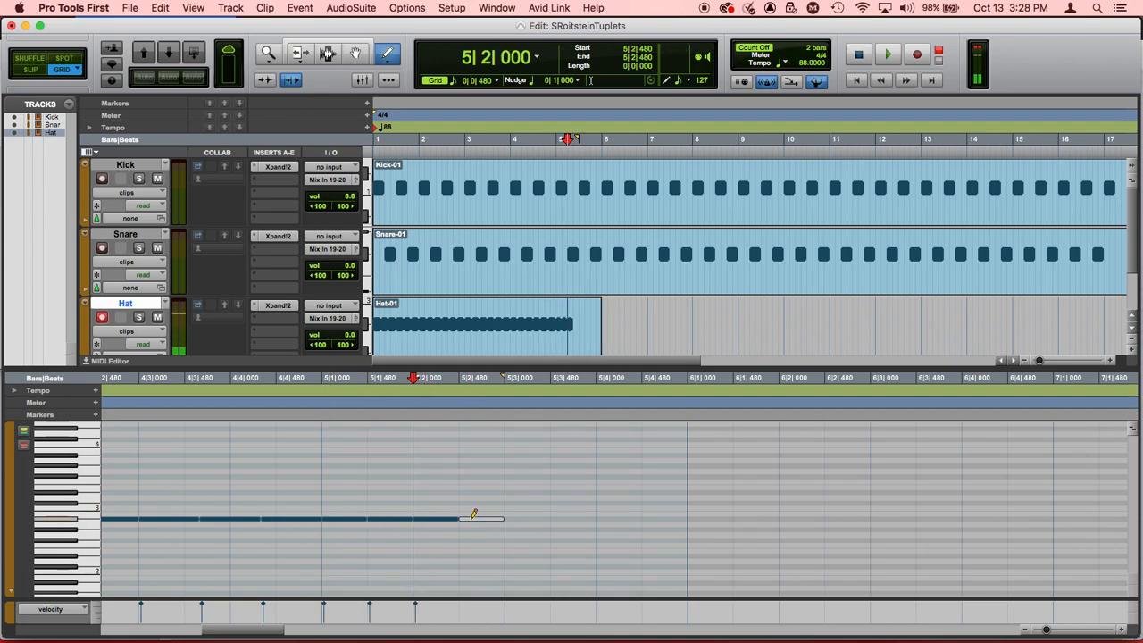
{"action": "left_click", "coordinate": [524, 517]}
{"action": "left_click", "coordinate": [571, 517]}
{"action": "left_click", "coordinate": [621, 518]}
{"action": "left_click", "coordinate": [649, 518]}
Play back bar 5 from 5|1|000 to hear the eighth-note hat part.
{"action": "left_click", "coordinate": [325, 378]}
{"action": "key", "text": "space"}
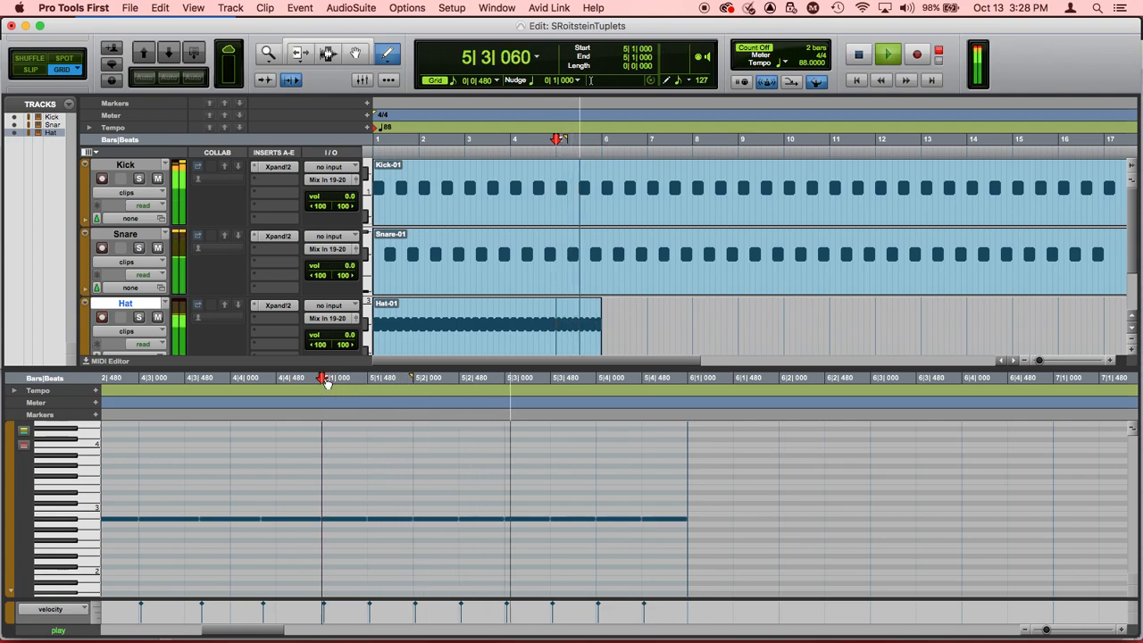
{"action": "key", "text": "space"}
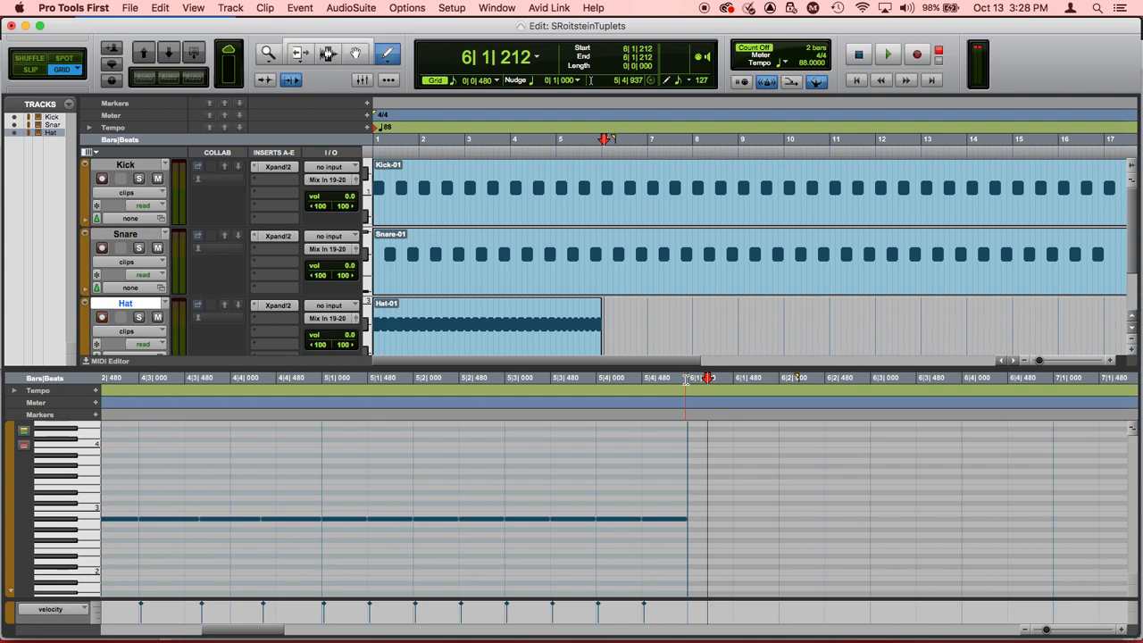
Select bar 5 of the Hat part and repeat it 3 times to fill bars 6-8.
{"action": "left_click_drag", "start_coordinate": [687, 379], "coordinate": [326, 375]}
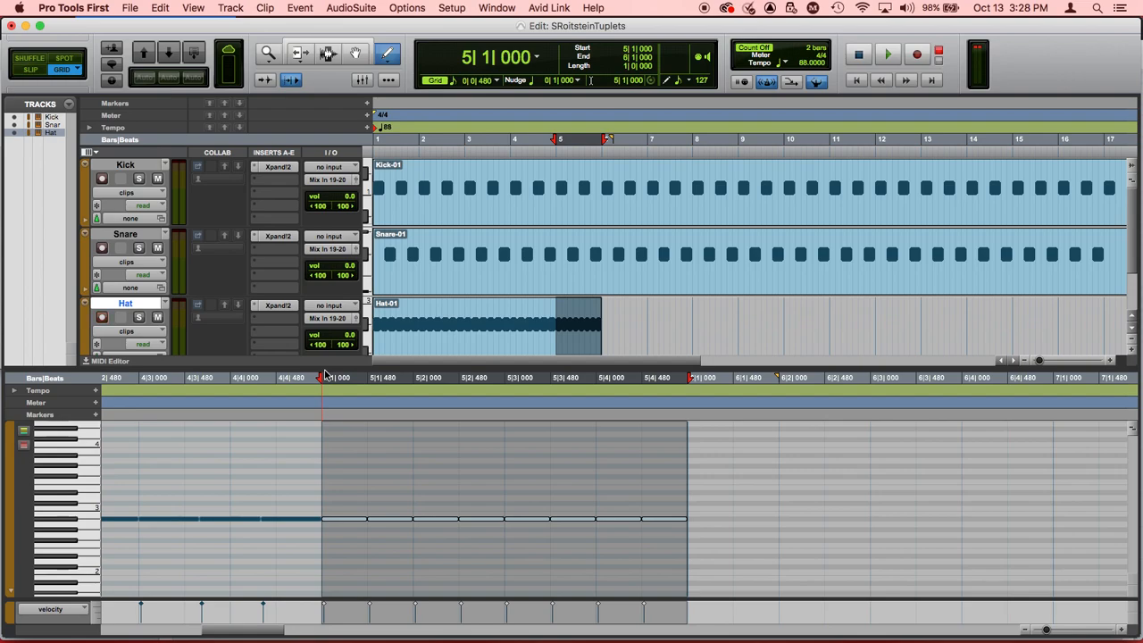
{"action": "key", "text": "alt+r"}
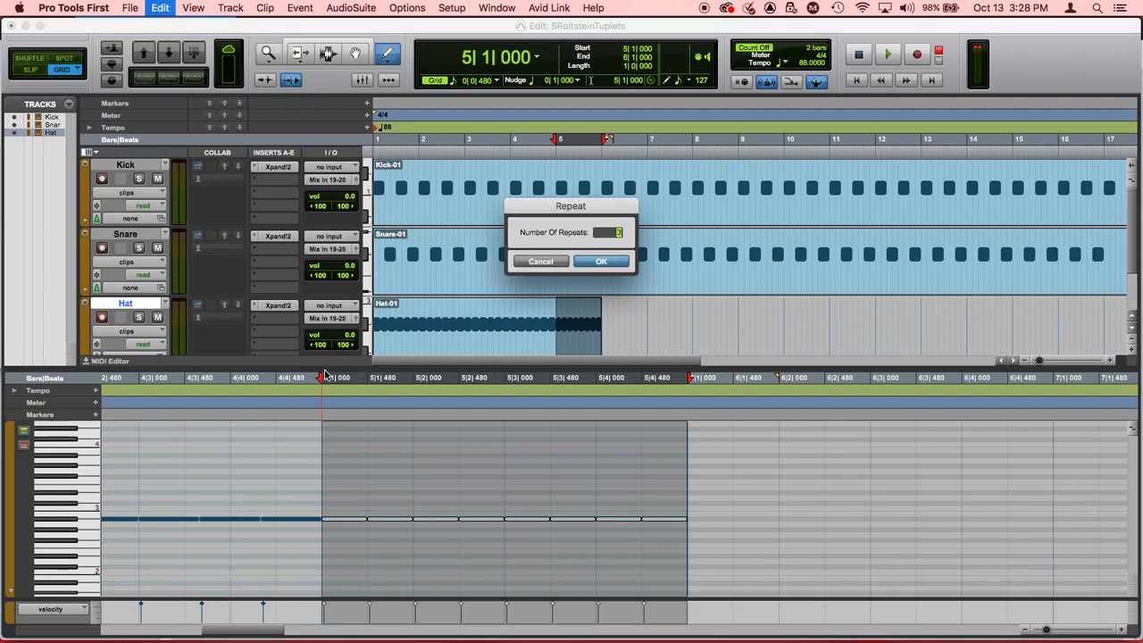
{"action": "key", "text": "Return"}
Play back the eighth-note hat part from 5|1|000 through bar 8.
{"action": "left_click", "coordinate": [324, 378]}
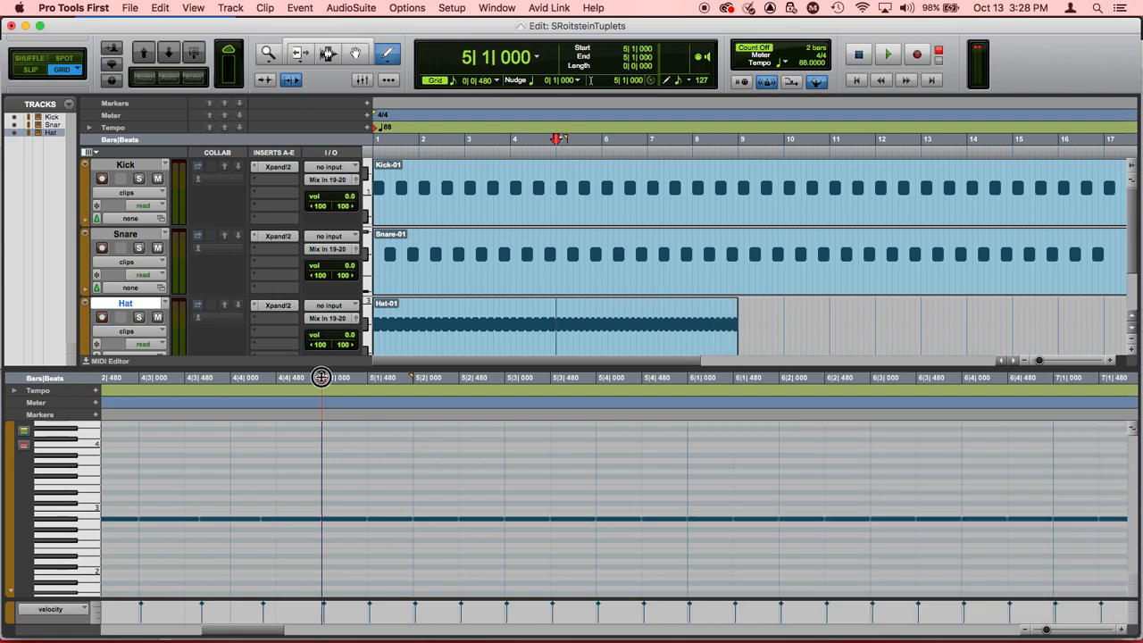
{"action": "key", "text": "space"}
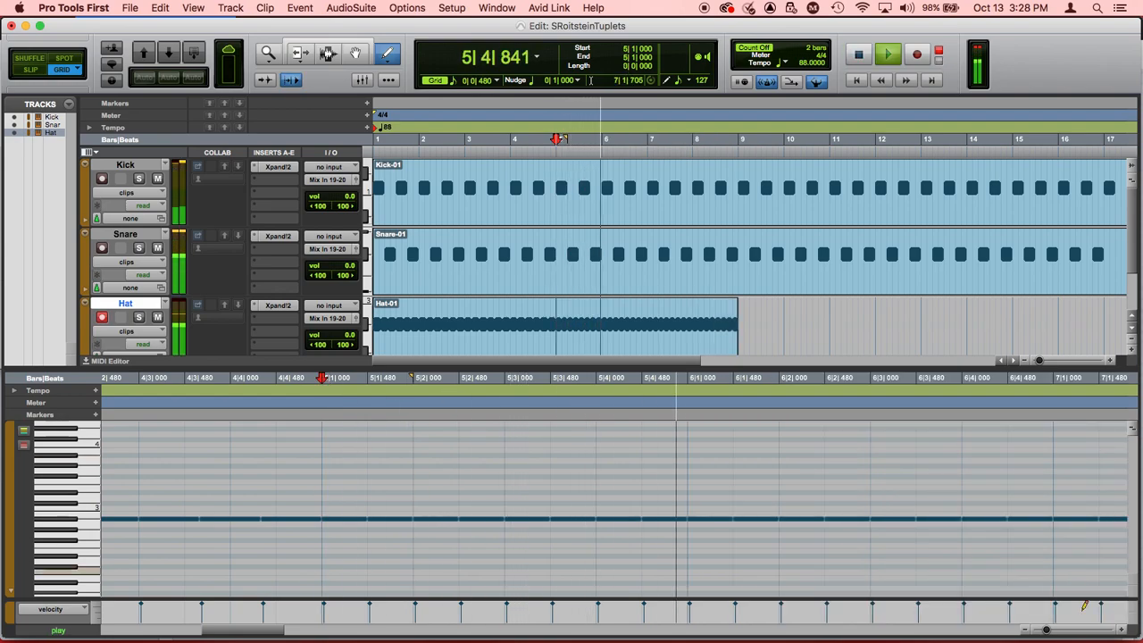
{"action": "left_click", "coordinate": [1025, 630]}
{"action": "left_click", "coordinate": [1025, 630]}
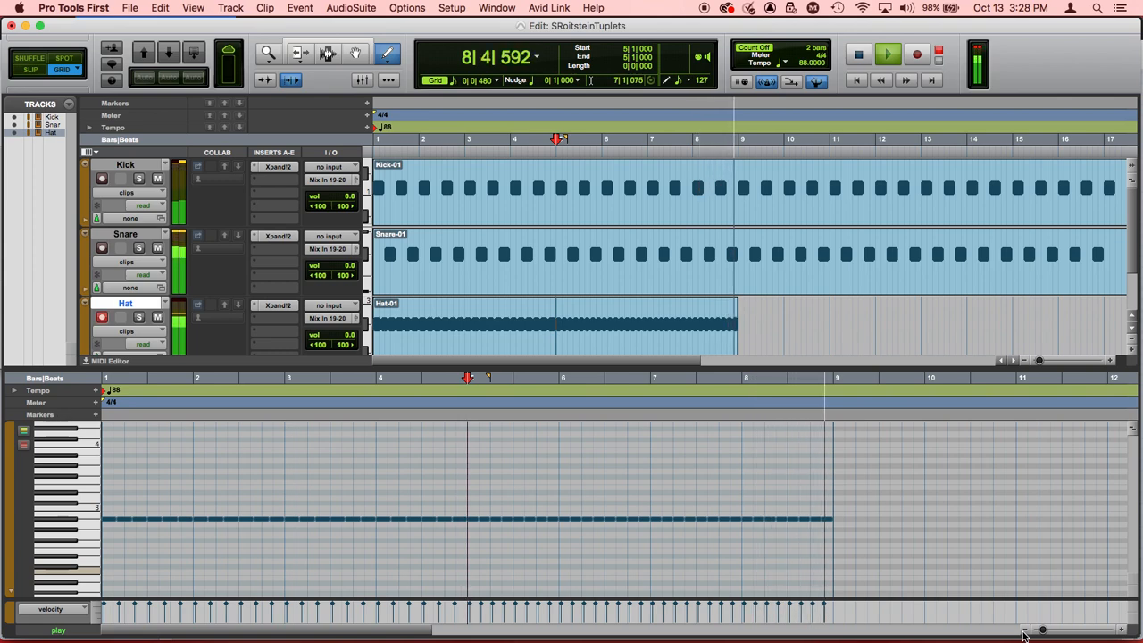
{"action": "key", "text": "space"}
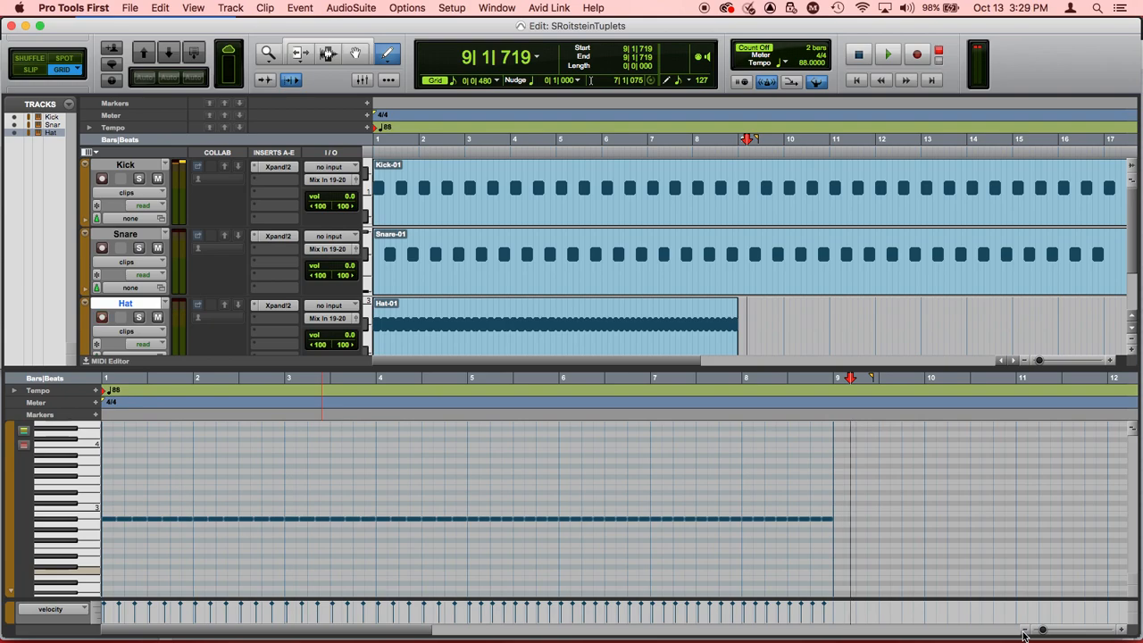
Check the bars 9-12 rhythm on the assignment page in Firefox, return to Pro Tools First and set the grid to 1/8 note triplet.
{"action": "key", "text": "super+Tab"}
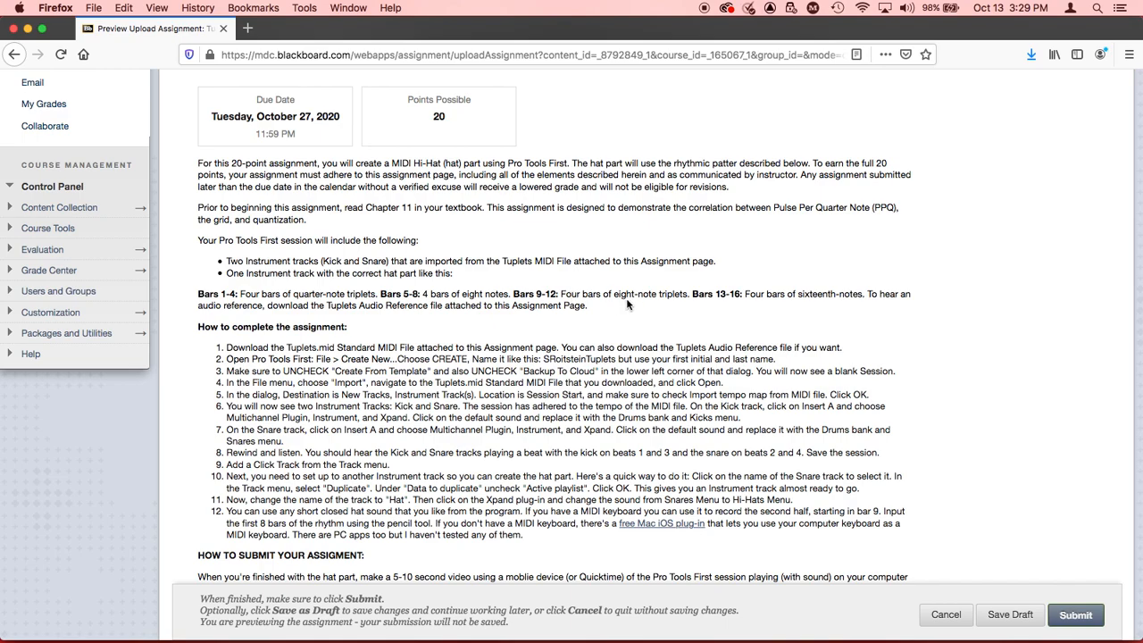
{"action": "key", "text": "super+Tab"}
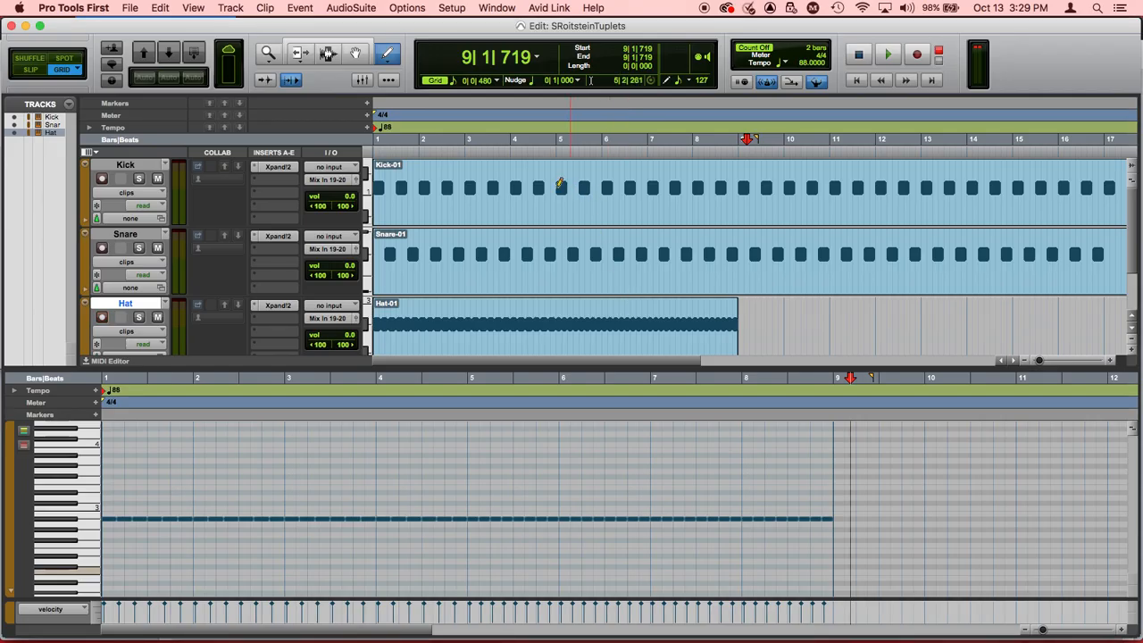
{"action": "left_click", "coordinate": [453, 82]}
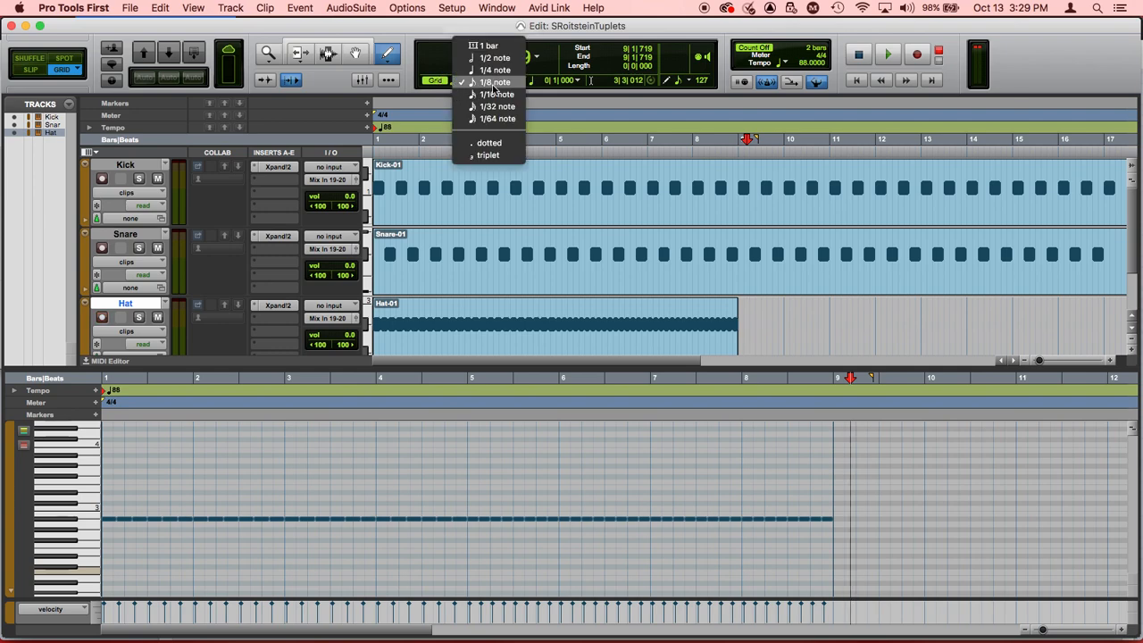
{"action": "left_click", "coordinate": [490, 157]}
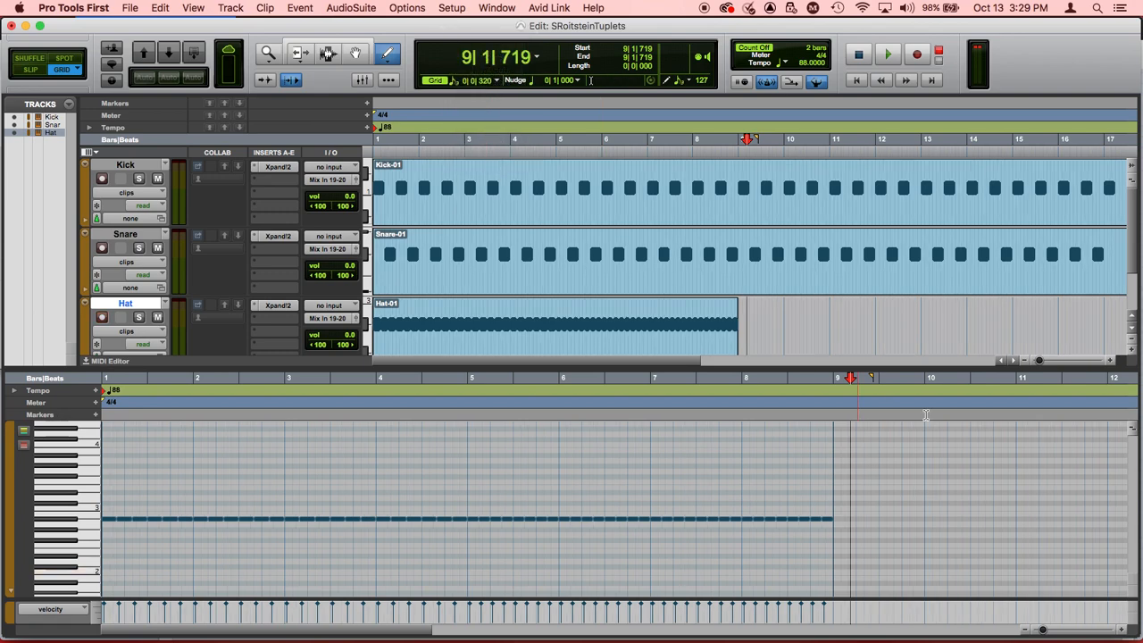
{"action": "left_click", "coordinate": [1122, 633]}
{"action": "left_click", "coordinate": [1122, 632]}
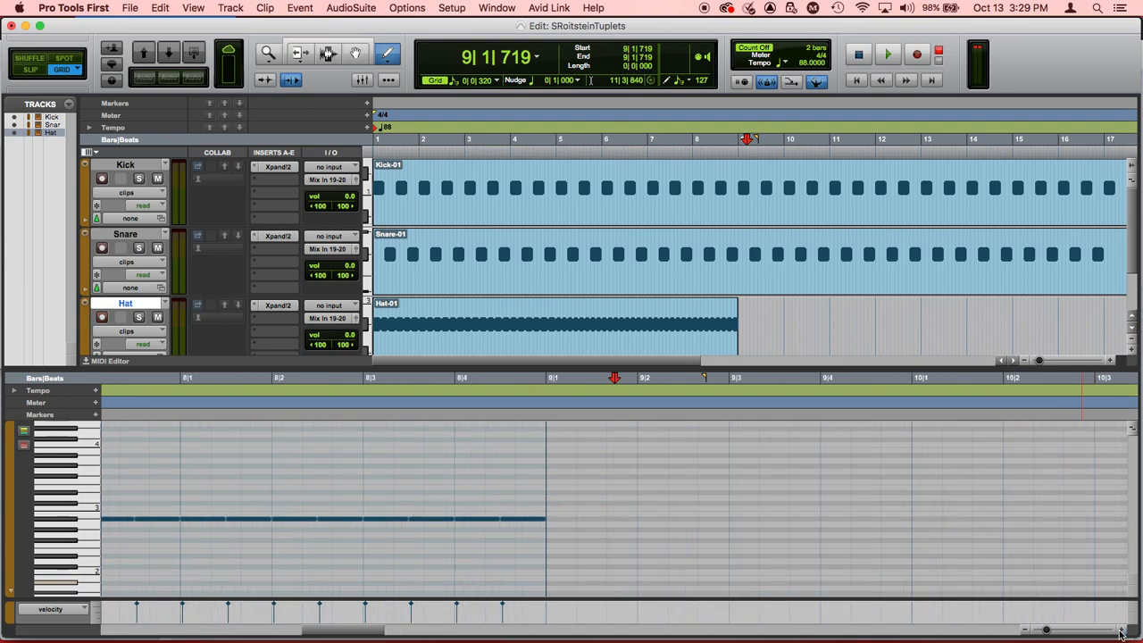
{"action": "left_click", "coordinate": [1122, 633]}
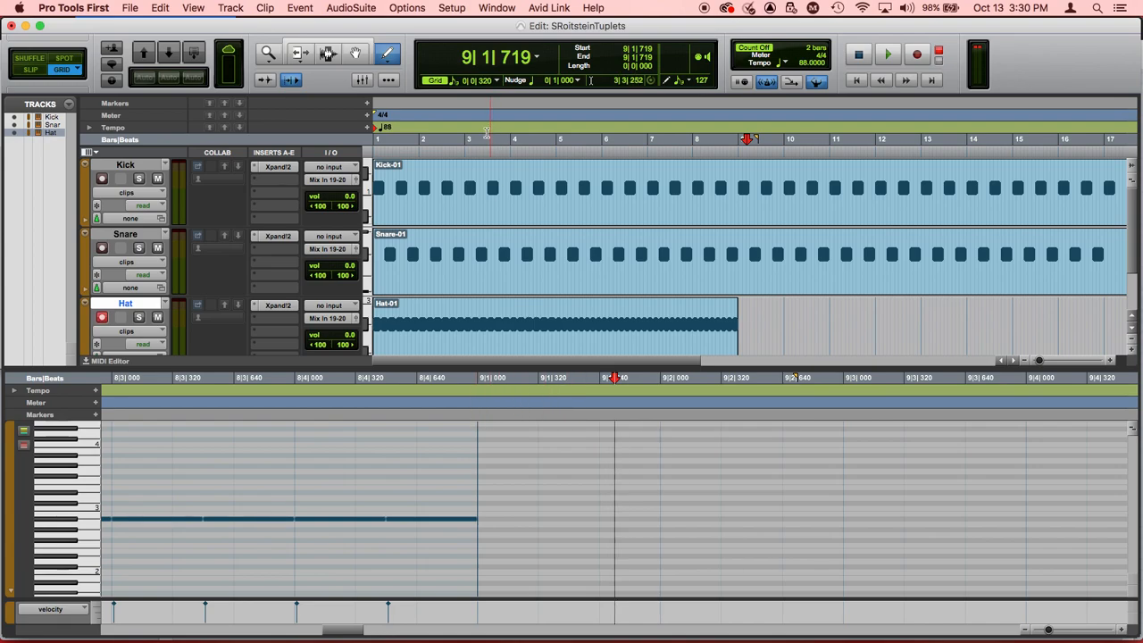
{"action": "left_click", "coordinate": [389, 53]}
{"action": "left_click", "coordinate": [483, 518]}
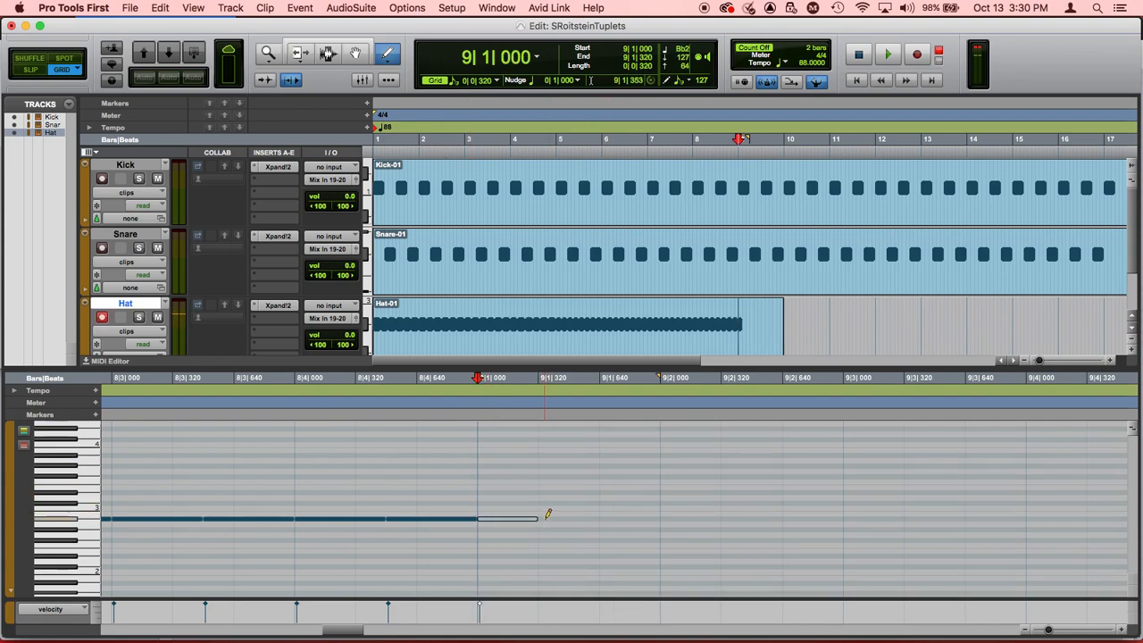
{"action": "key", "text": "super+z"}
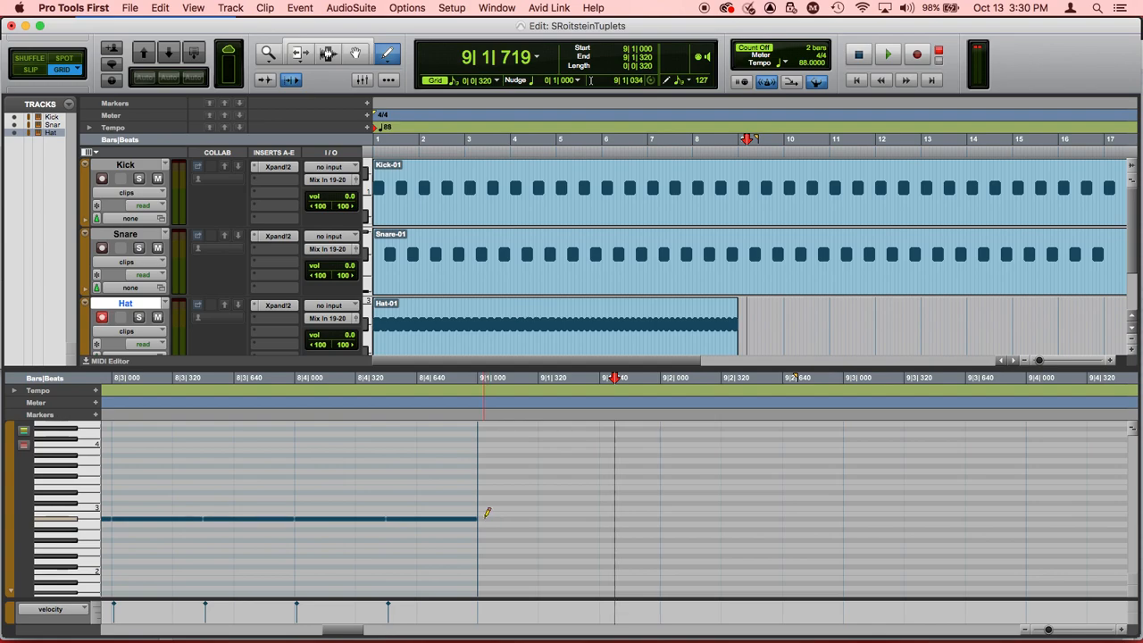
{"action": "left_click", "coordinate": [483, 518]}
{"action": "left_click_drag", "start_coordinate": [483, 518], "coordinate": [656, 526]}
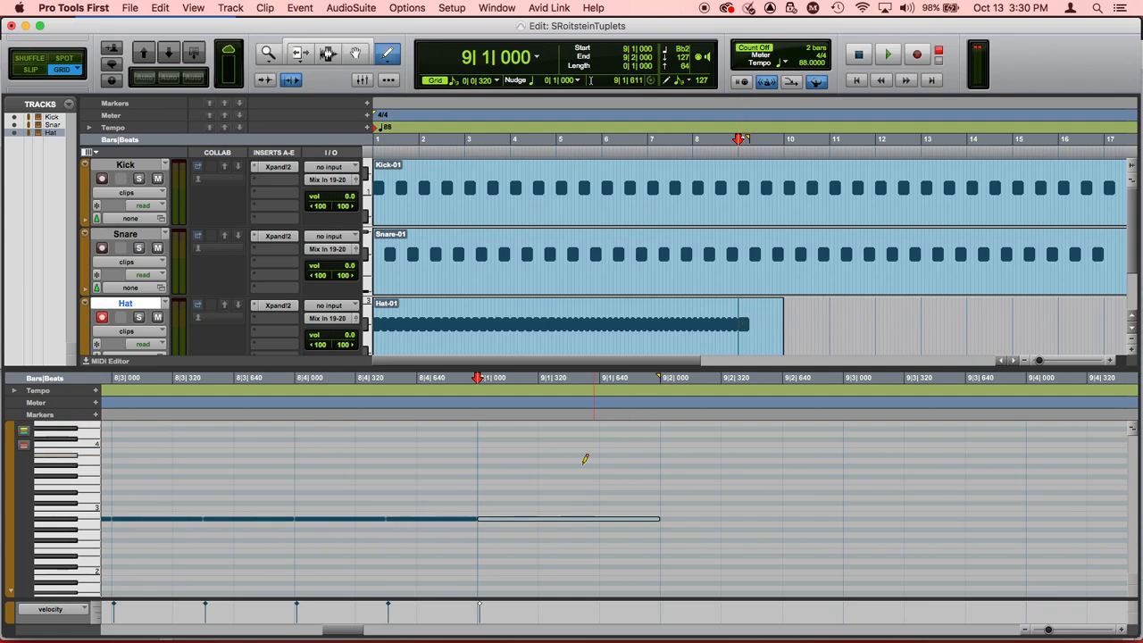
{"action": "key", "text": "super+z"}
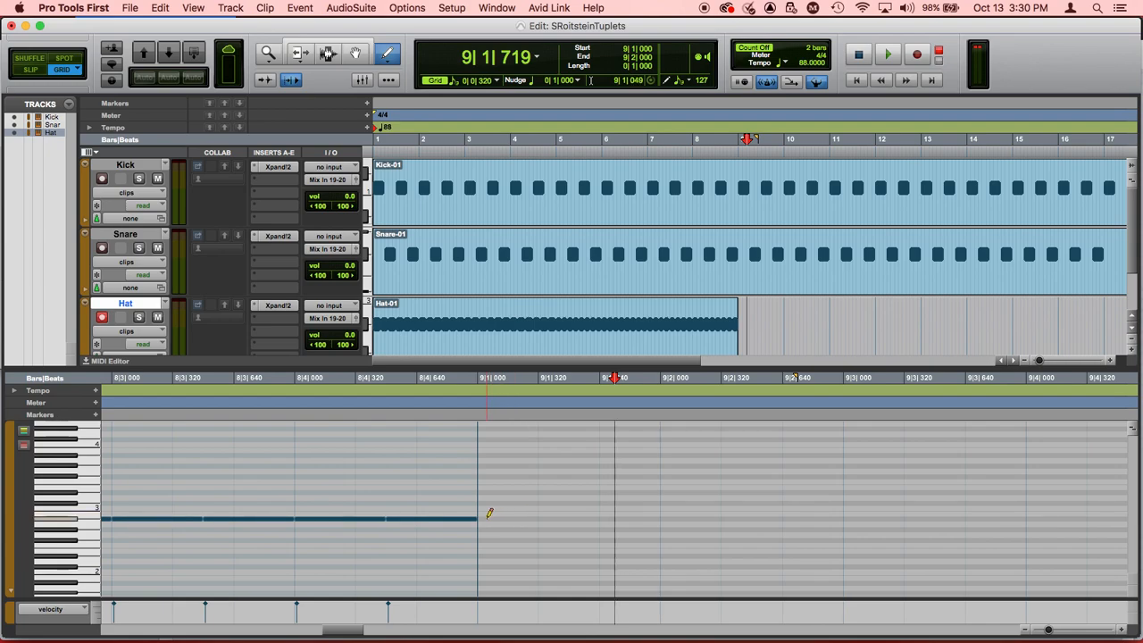
Draw twelve consecutive eighth-note triplets on Bb2 to fill bar 9 of the Hat track.
{"action": "left_click", "coordinate": [488, 517]}
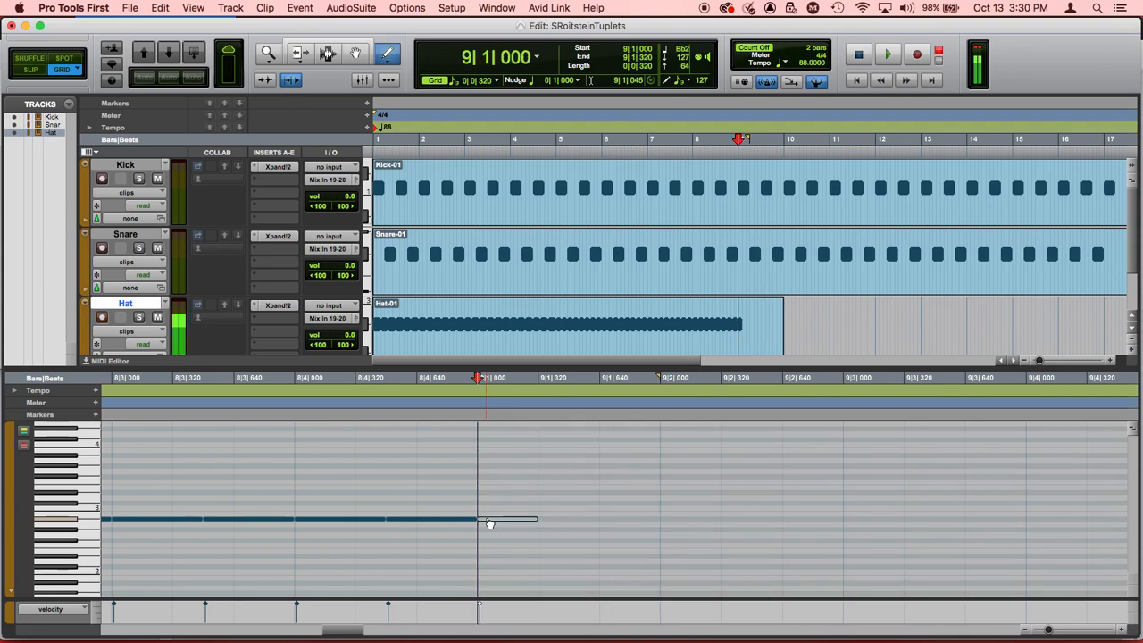
{"action": "left_click", "coordinate": [554, 517]}
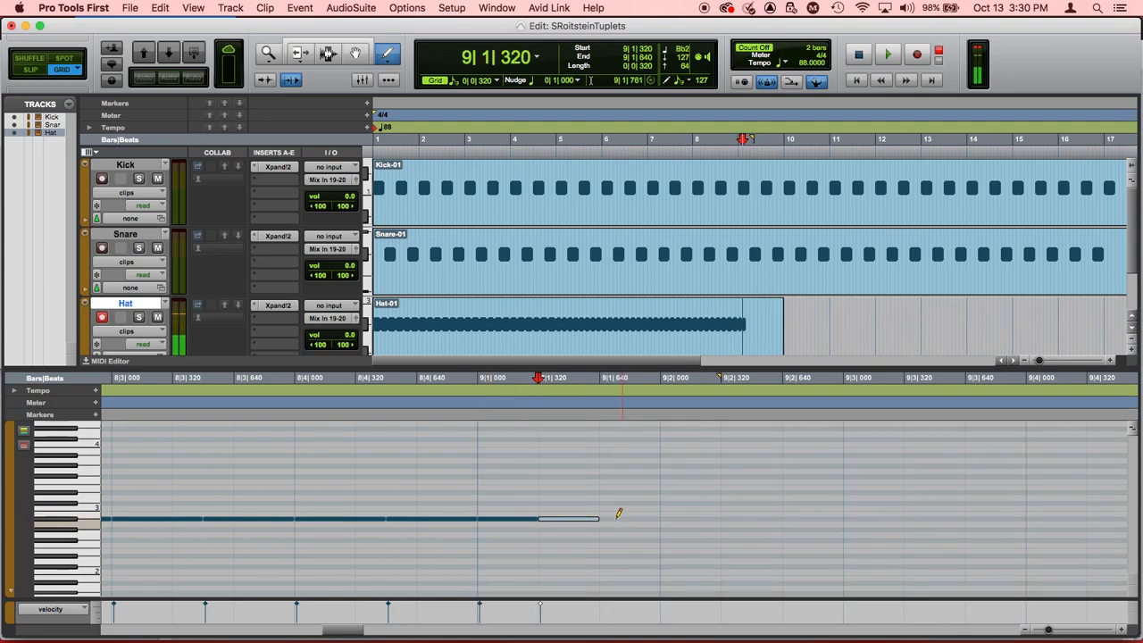
{"action": "left_click", "coordinate": [615, 517]}
{"action": "left_click", "coordinate": [676, 517]}
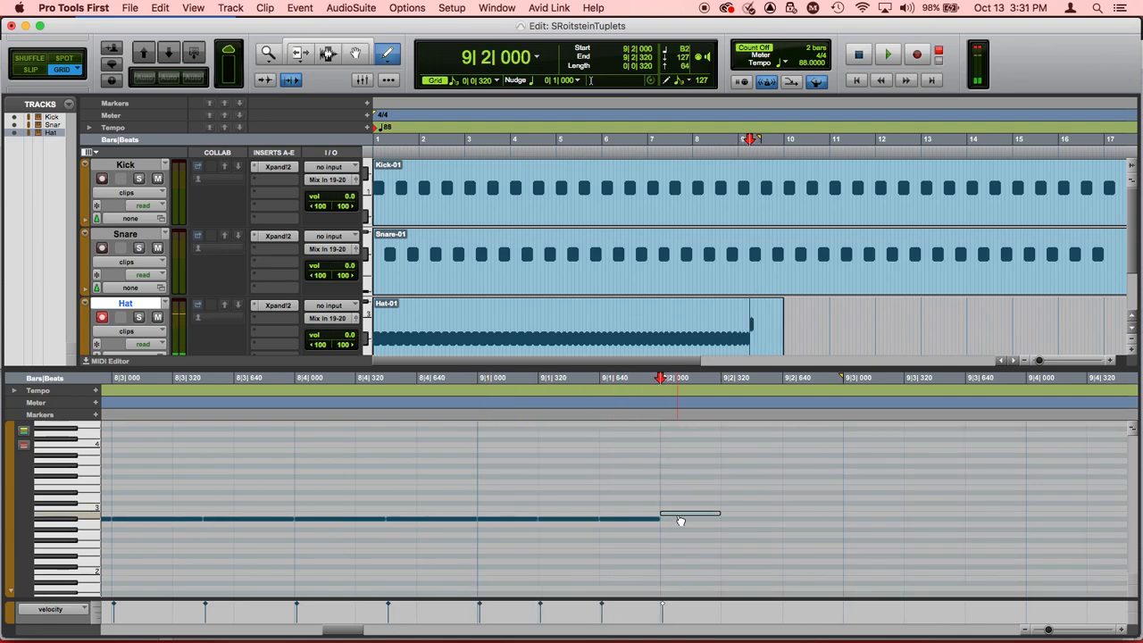
{"action": "left_click_drag", "start_coordinate": [677, 515], "coordinate": [677, 518]}
{"action": "left_click", "coordinate": [729, 517]}
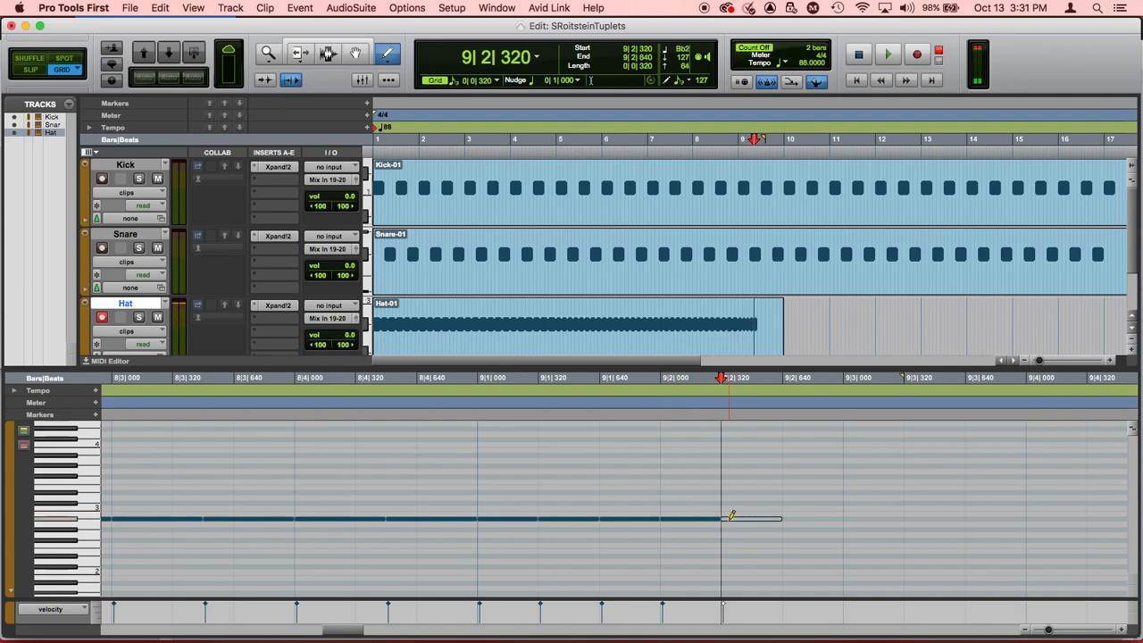
{"action": "left_click", "coordinate": [794, 517]}
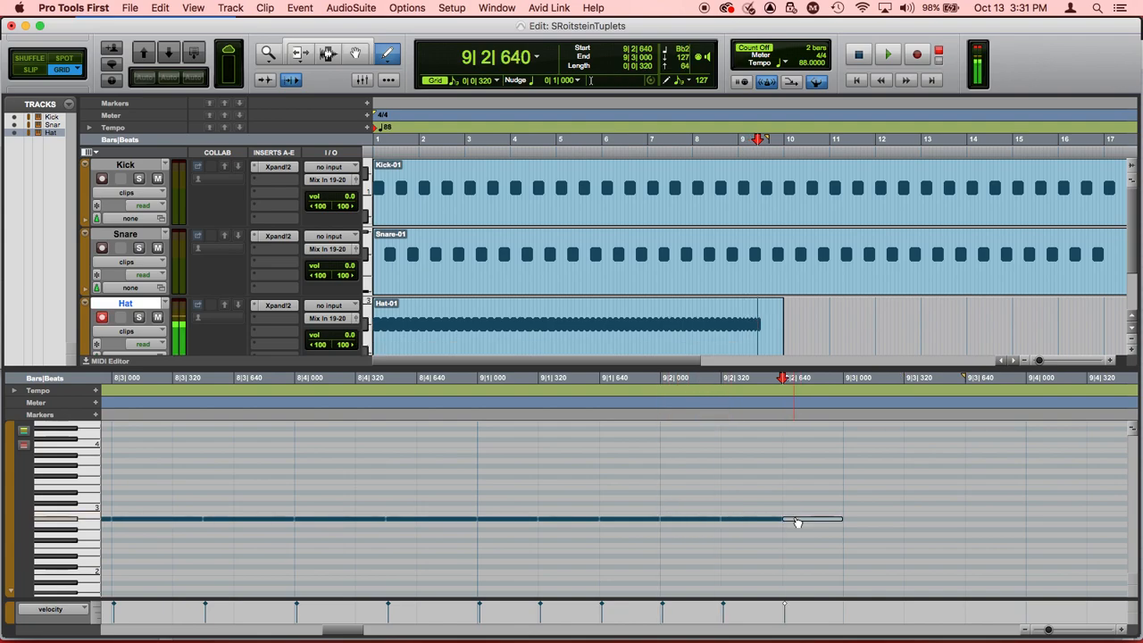
{"action": "left_click", "coordinate": [863, 514]}
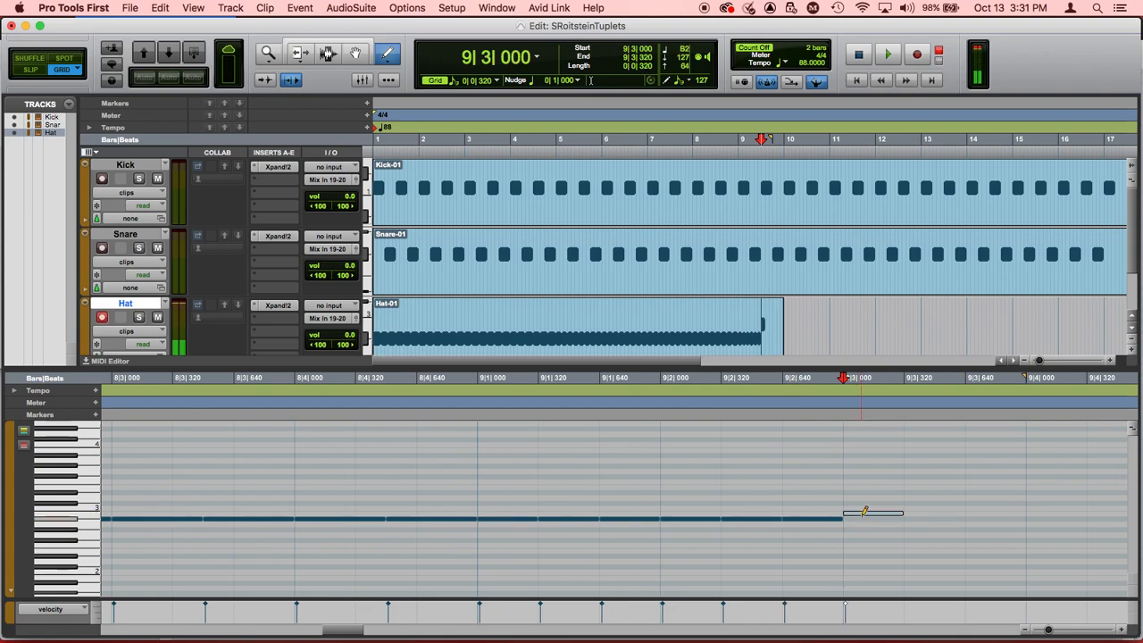
{"action": "left_click", "coordinate": [924, 518]}
{"action": "left_click", "coordinate": [989, 518]}
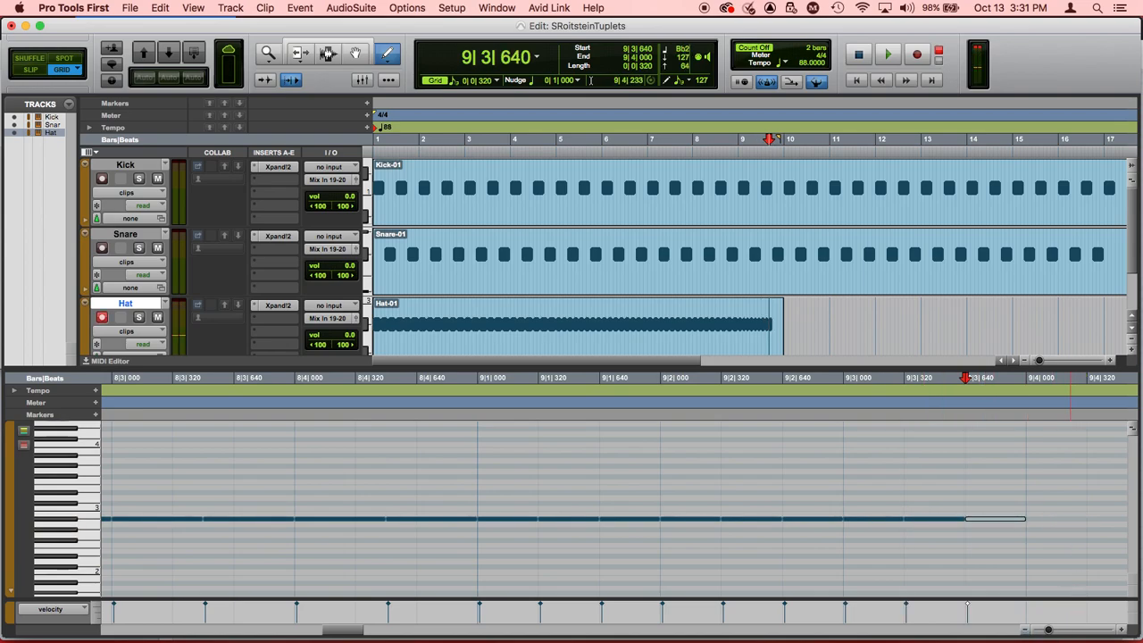
{"action": "left_click", "coordinate": [1026, 630]}
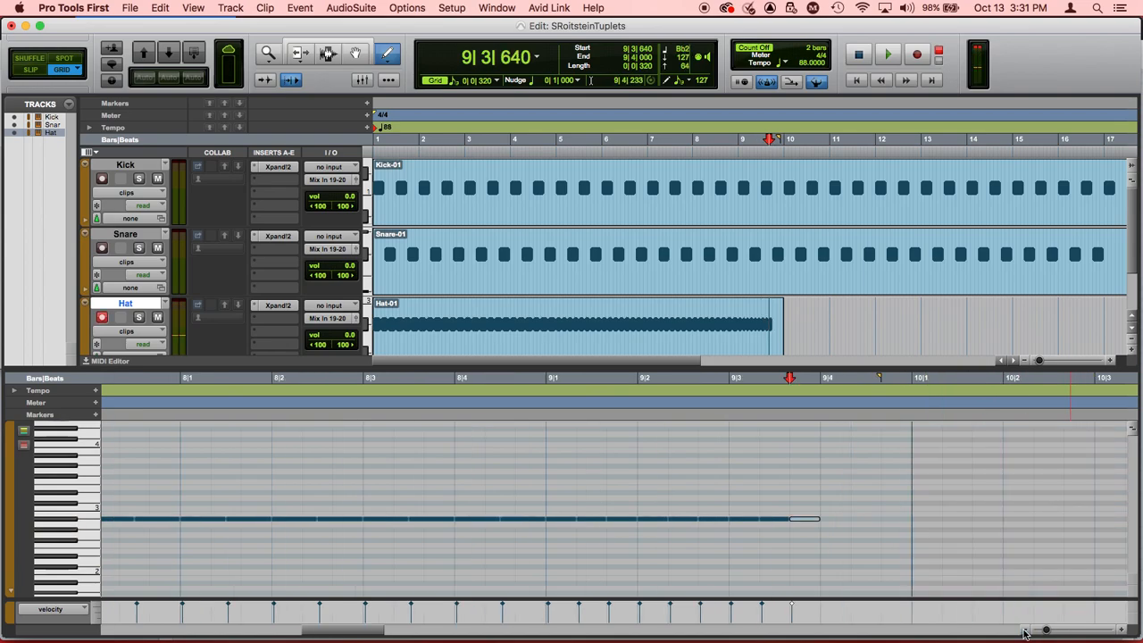
{"action": "left_click", "coordinate": [835, 519]}
{"action": "left_click", "coordinate": [860, 518]}
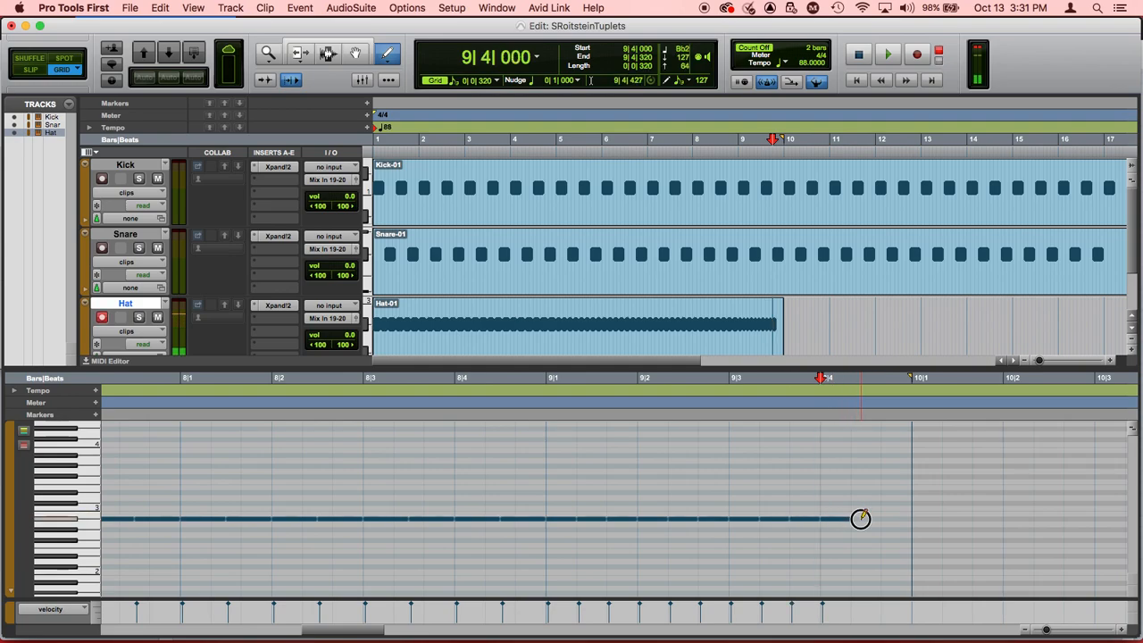
{"action": "left_click", "coordinate": [901, 518]}
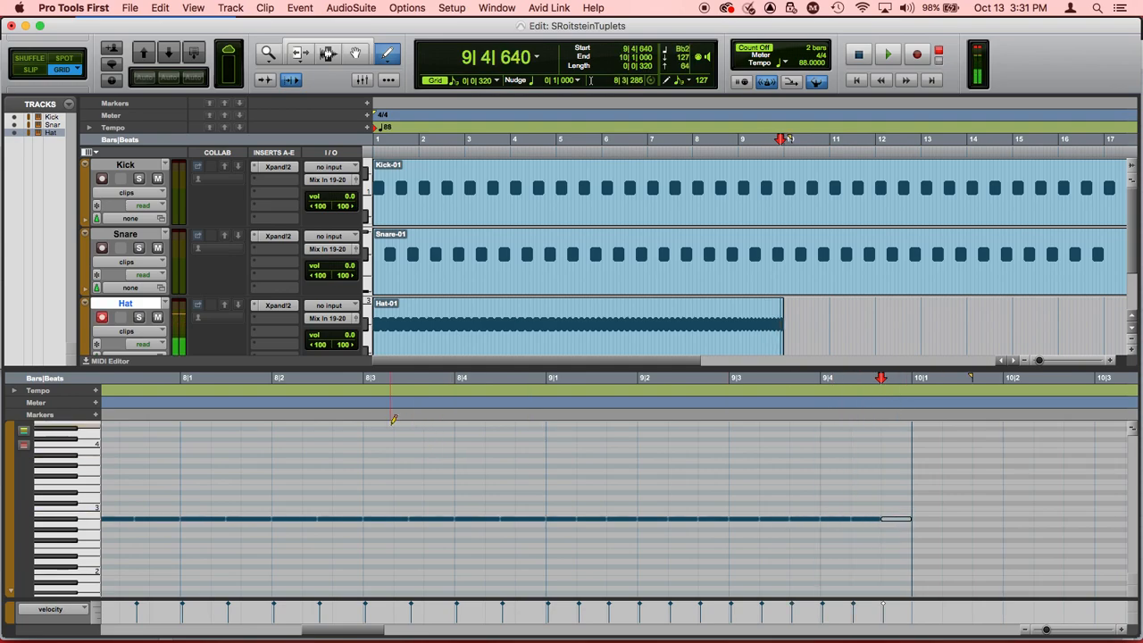
Play back bar 9 from 9|1|000 to hear the eighth-note triplet hat part.
{"action": "left_click", "coordinate": [548, 379]}
{"action": "key", "text": "space"}
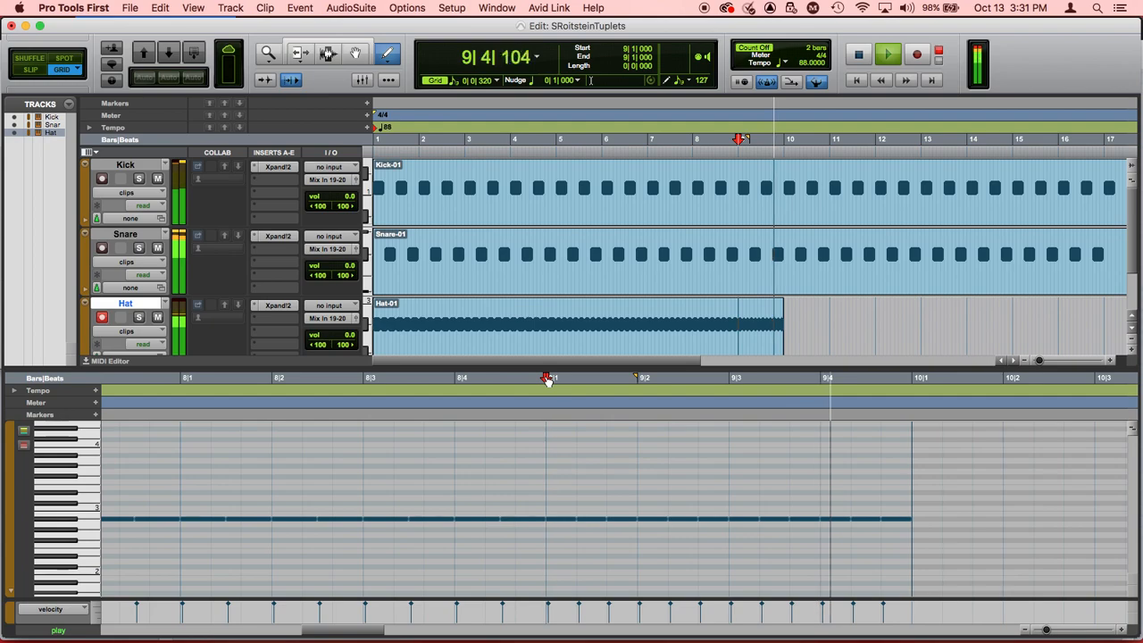
{"action": "key", "text": "space"}
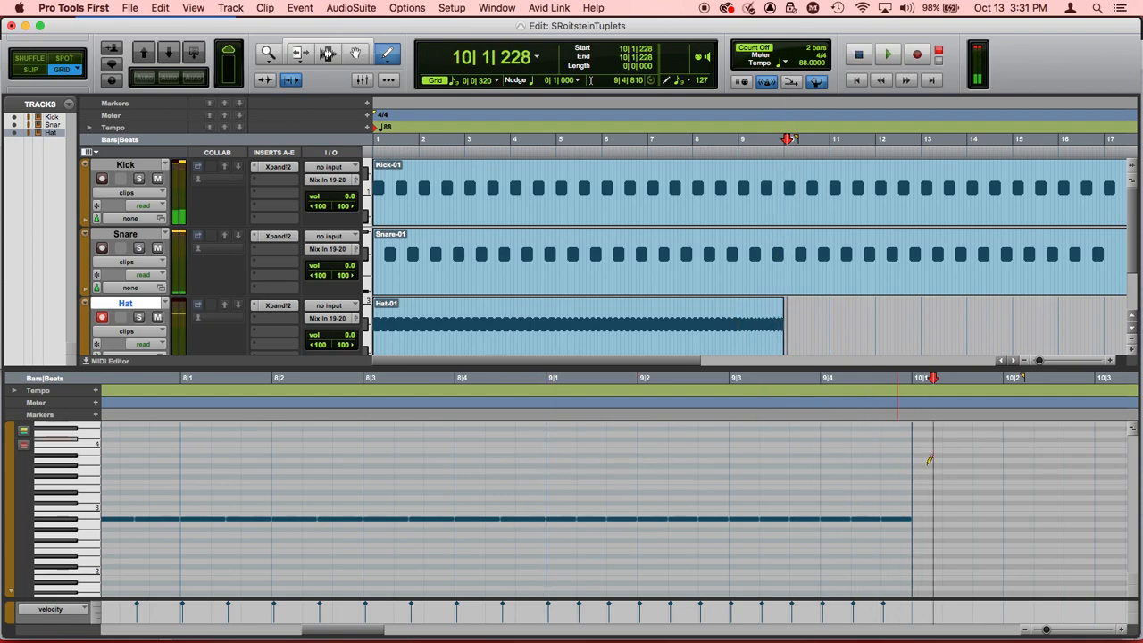
Select bar 9 of the Hat part and repeat it 3 times to fill bars 10-12.
{"action": "left_click", "coordinate": [1026, 630]}
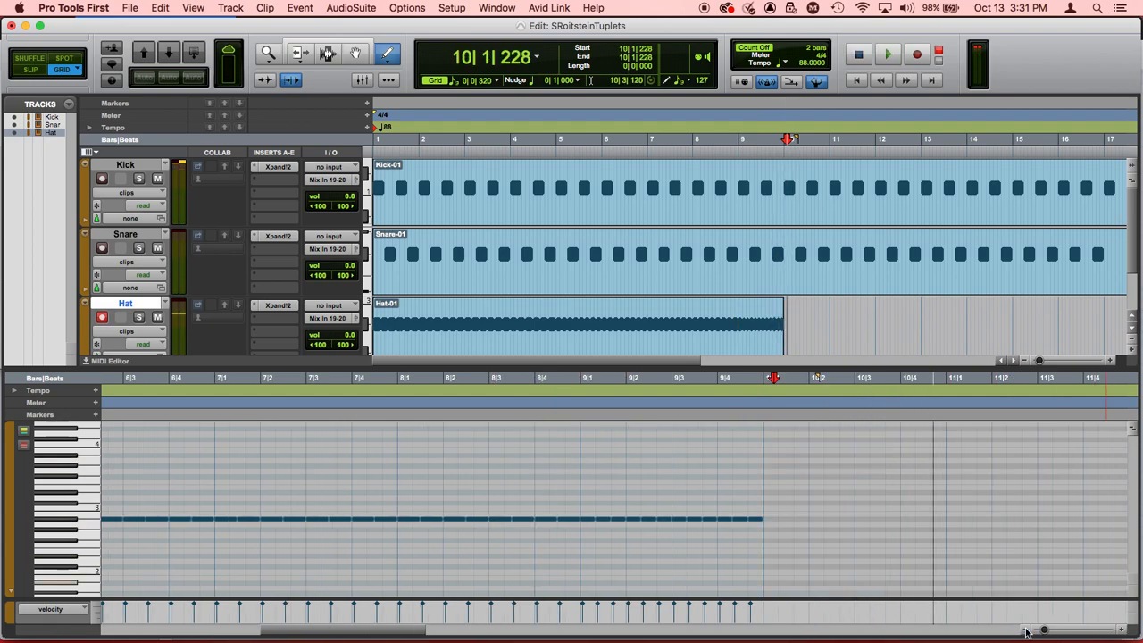
{"action": "left_click_drag", "start_coordinate": [581, 379], "coordinate": [765, 367]}
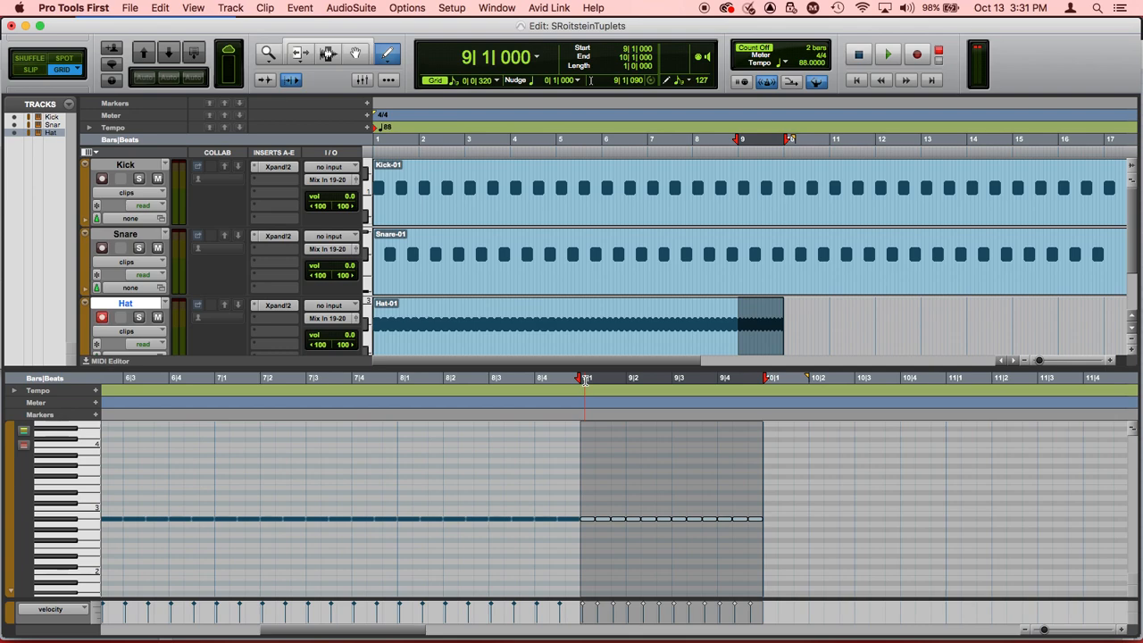
{"action": "left_click_drag", "start_coordinate": [581, 377], "coordinate": [767, 377]}
{"action": "key", "text": "alt+r"}
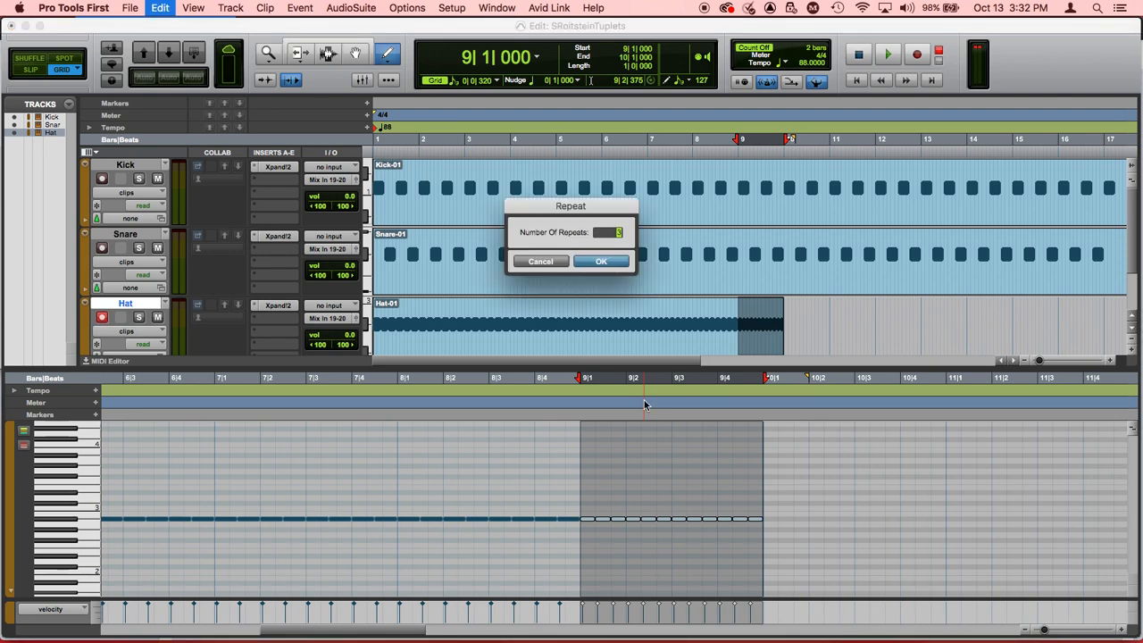
{"action": "key", "text": "Return"}
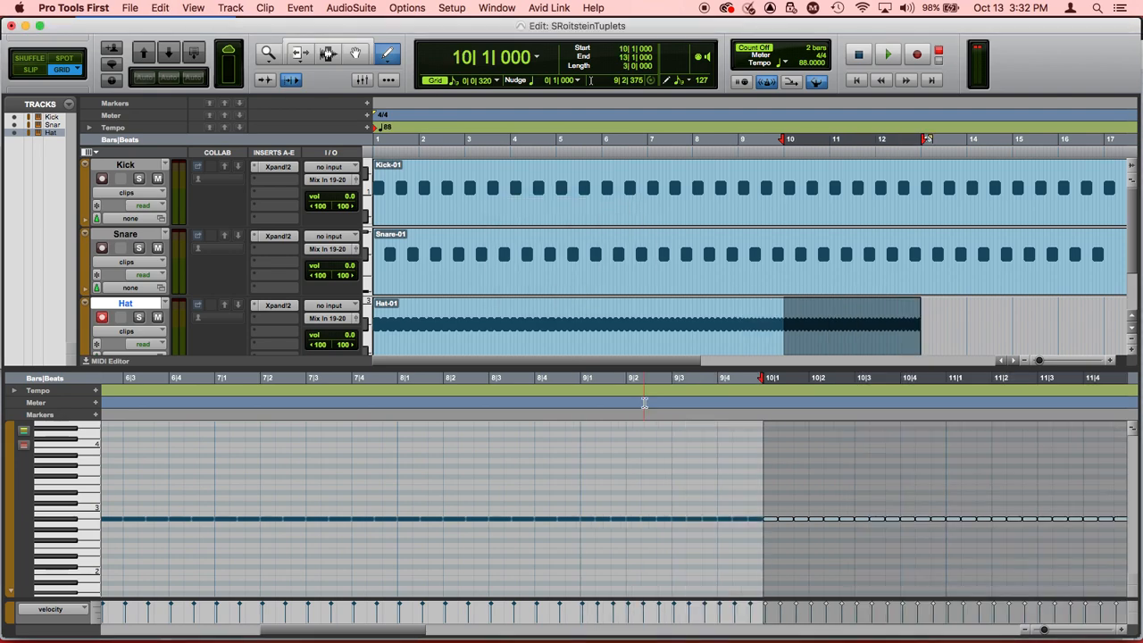
Play back bars 9-12 from 9|1|000 to hear the repeated eighth-note triplet hat part.
{"action": "left_click", "coordinate": [581, 379]}
{"action": "key", "text": "space"}
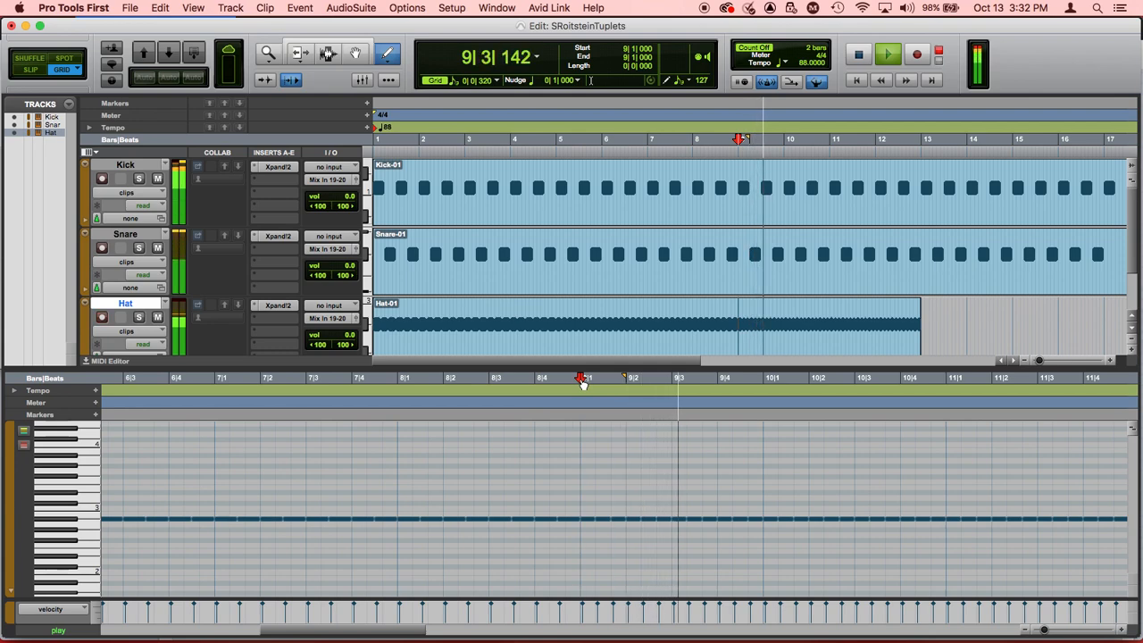
{"action": "left_click", "coordinate": [1026, 630]}
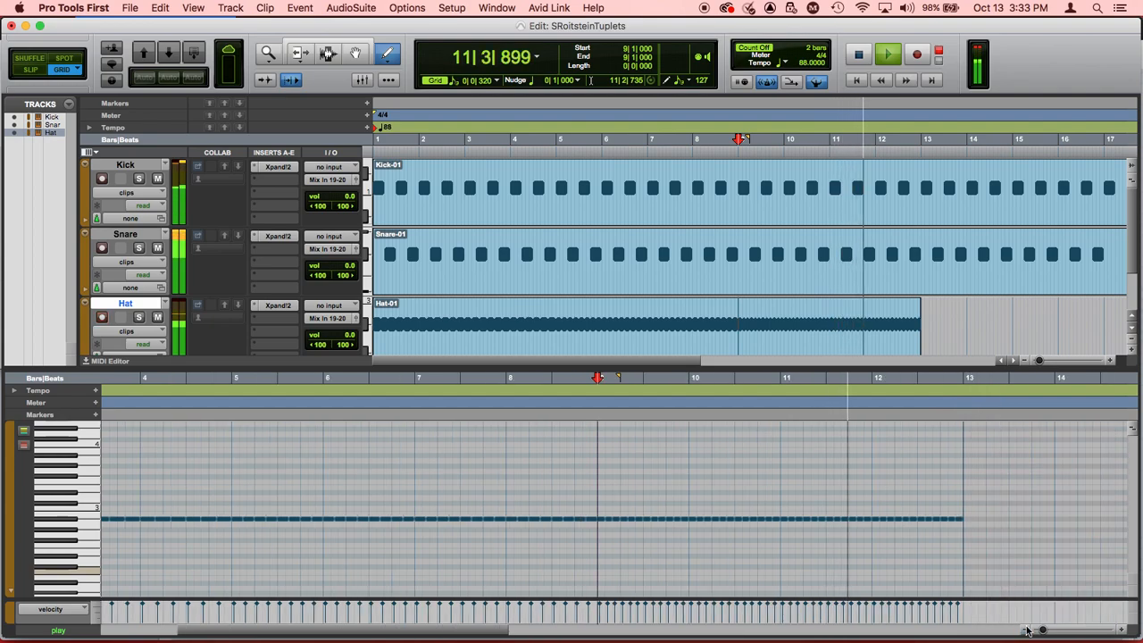
{"action": "left_click", "coordinate": [1026, 630]}
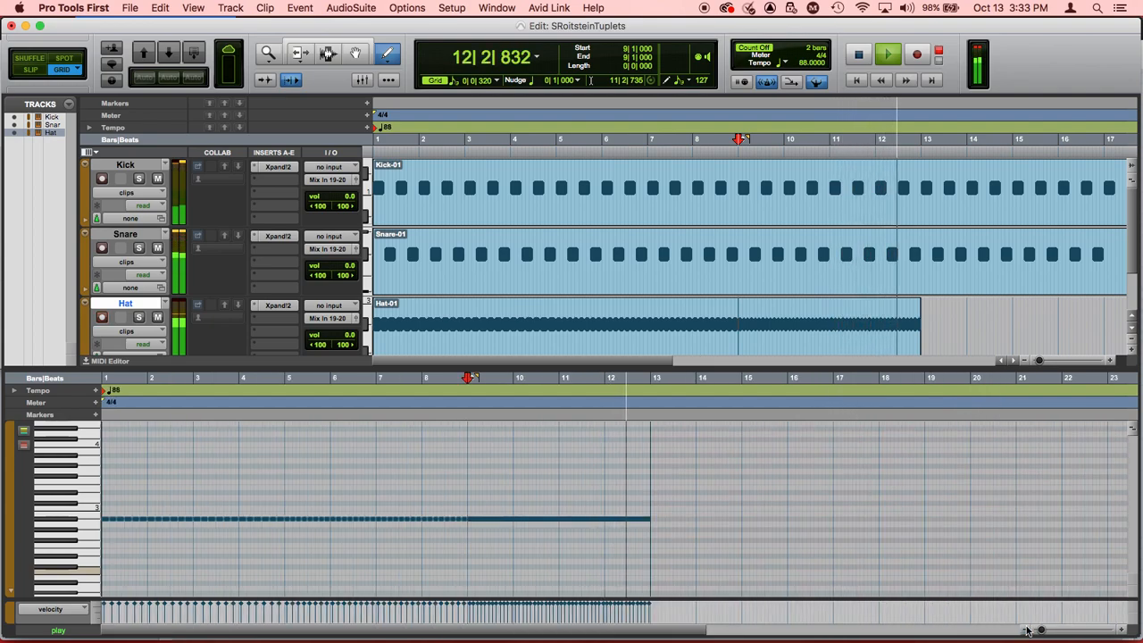
{"action": "key", "text": "space"}
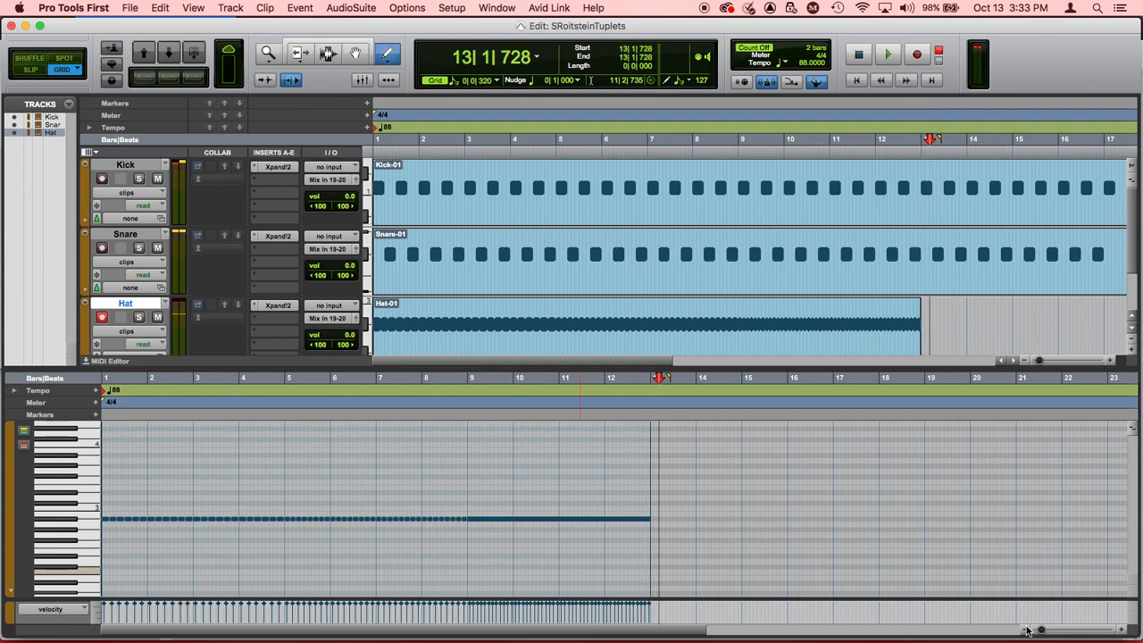
Check the bars 13-16 rhythm on the assignment page in Firefox, and return to Pro Tools First.
{"action": "key", "text": "super+Tab"}
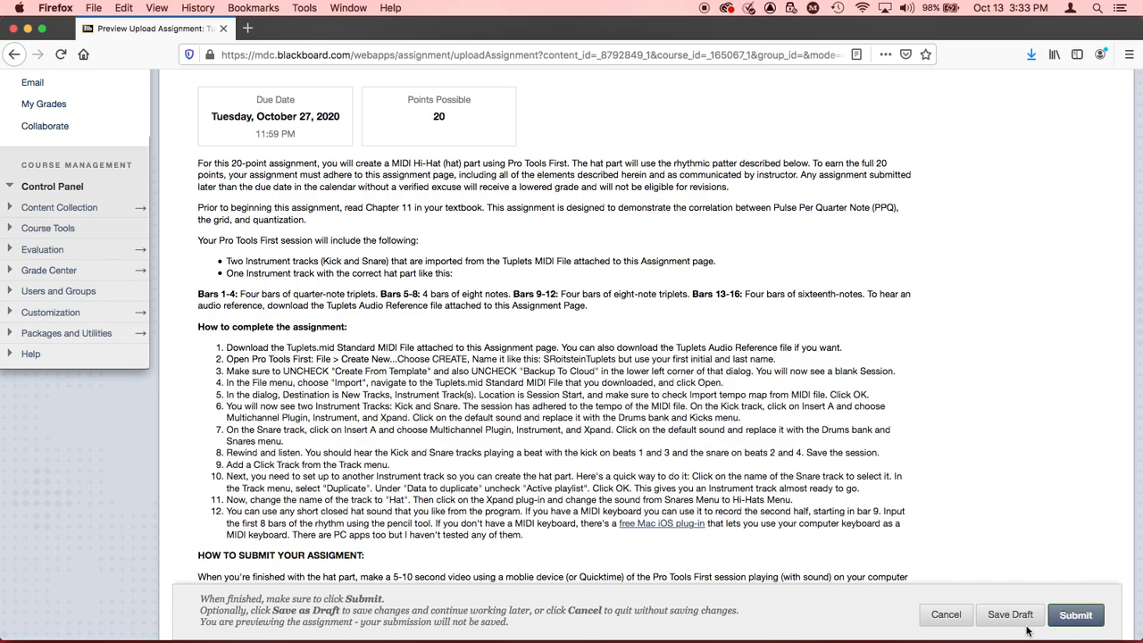
{"action": "key", "text": "super+Tab"}
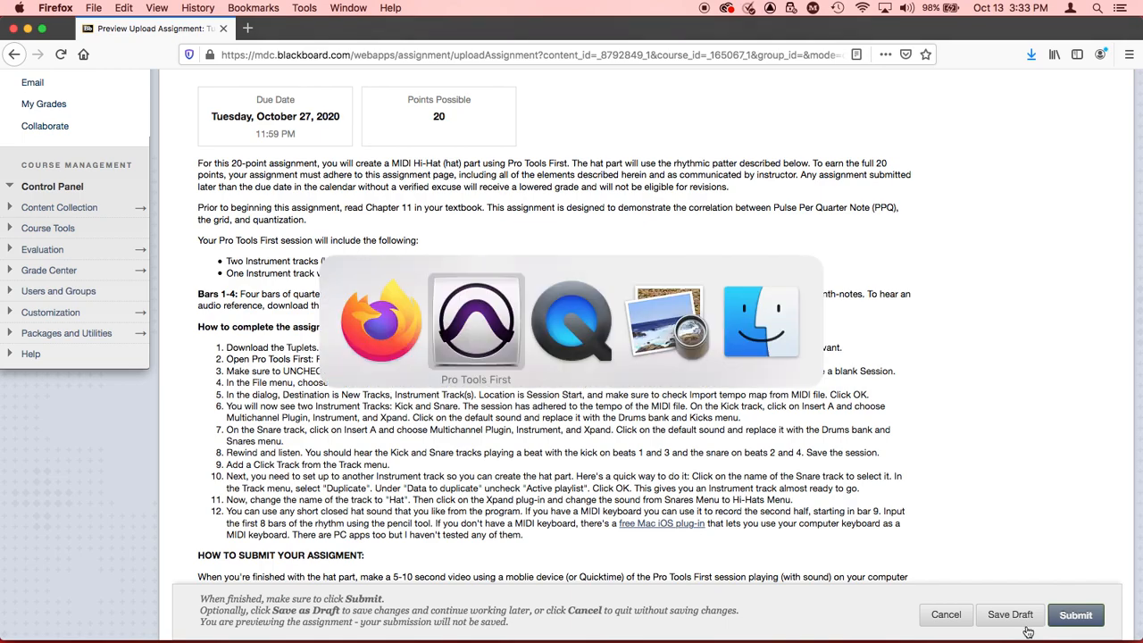
{"action": "key", "text": "super+Tab"}
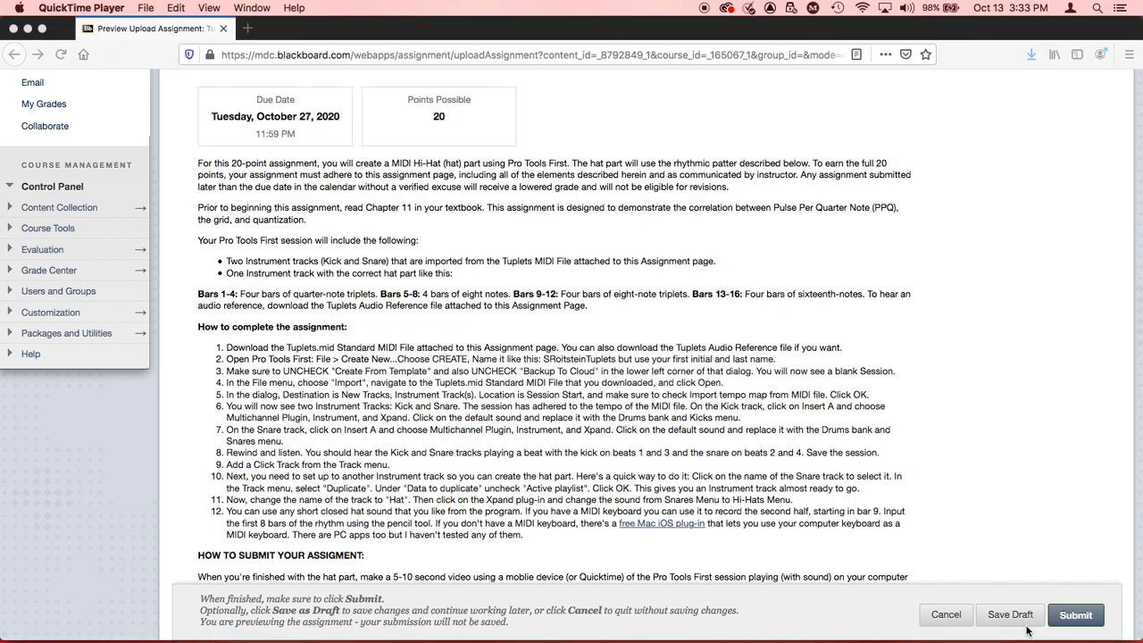
{"action": "key", "text": "super+Tab"}
{"action": "key", "text": "super+Tab"}
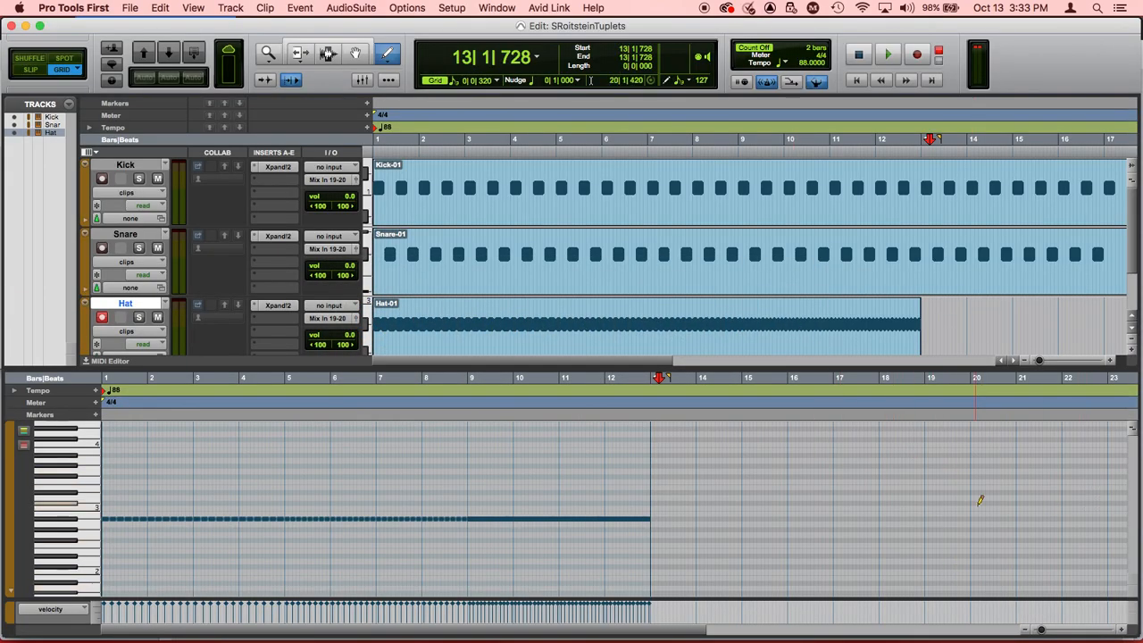
Set the grid to straight 1/16 notes, turning the triplet option off, with bar 13 in view in the MIDI editor.
{"action": "left_click", "coordinate": [1123, 632]}
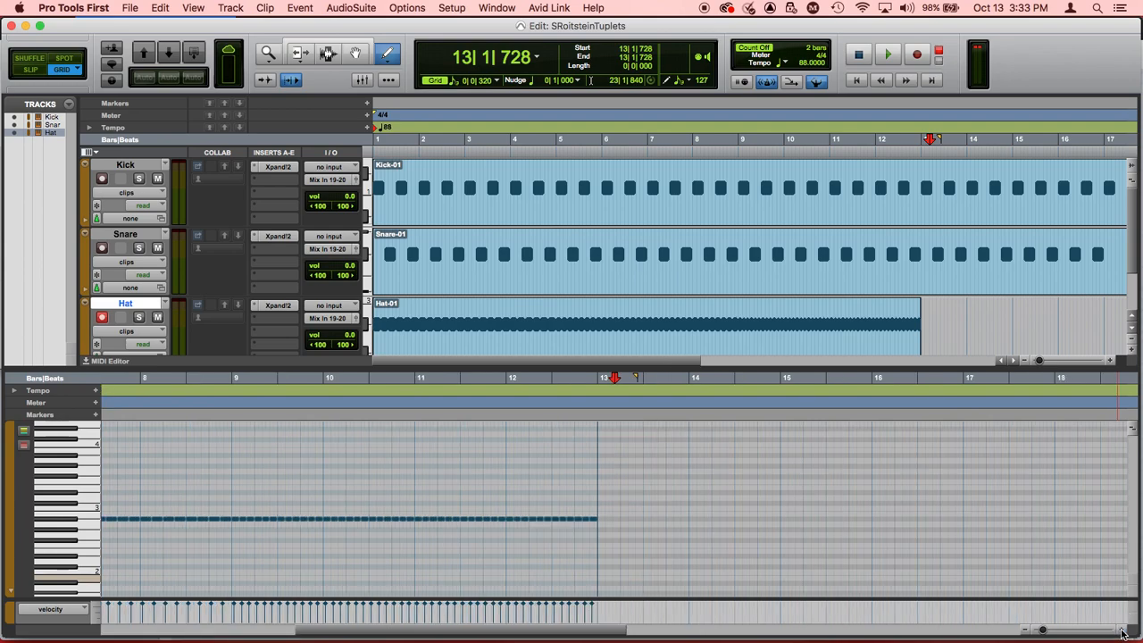
{"action": "left_click", "coordinate": [1123, 632]}
{"action": "scroll", "coordinate": [845, 540], "scroll_direction": "left", "scroll_amount": 2}
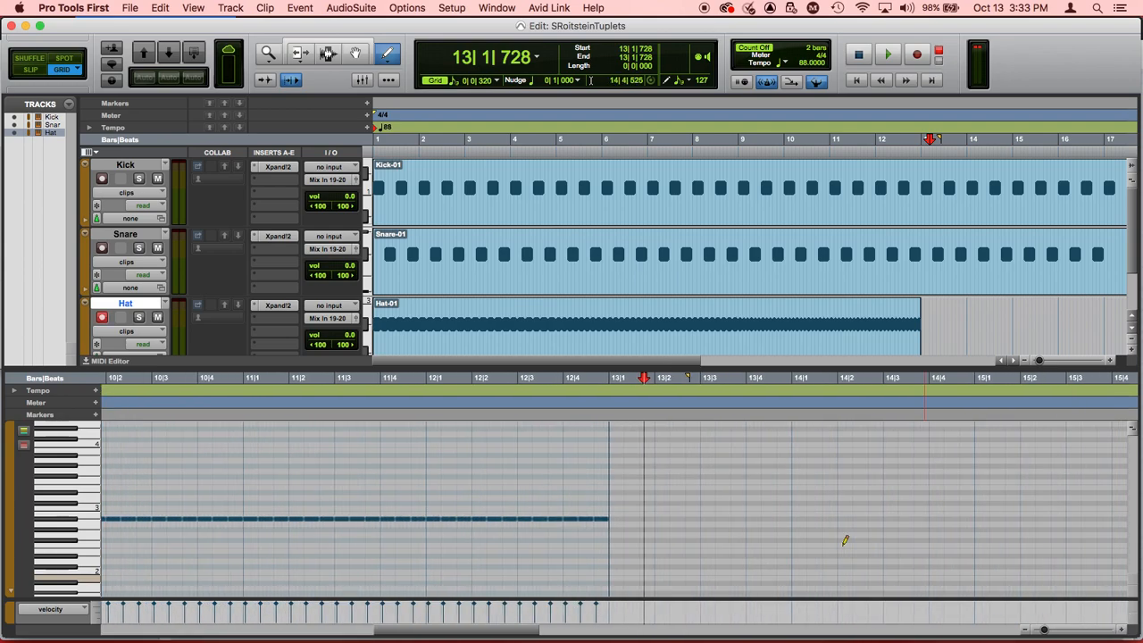
{"action": "scroll", "coordinate": [845, 541], "scroll_direction": "right", "scroll_amount": 5}
{"action": "scroll", "coordinate": [845, 540], "scroll_direction": "right", "scroll_amount": 1}
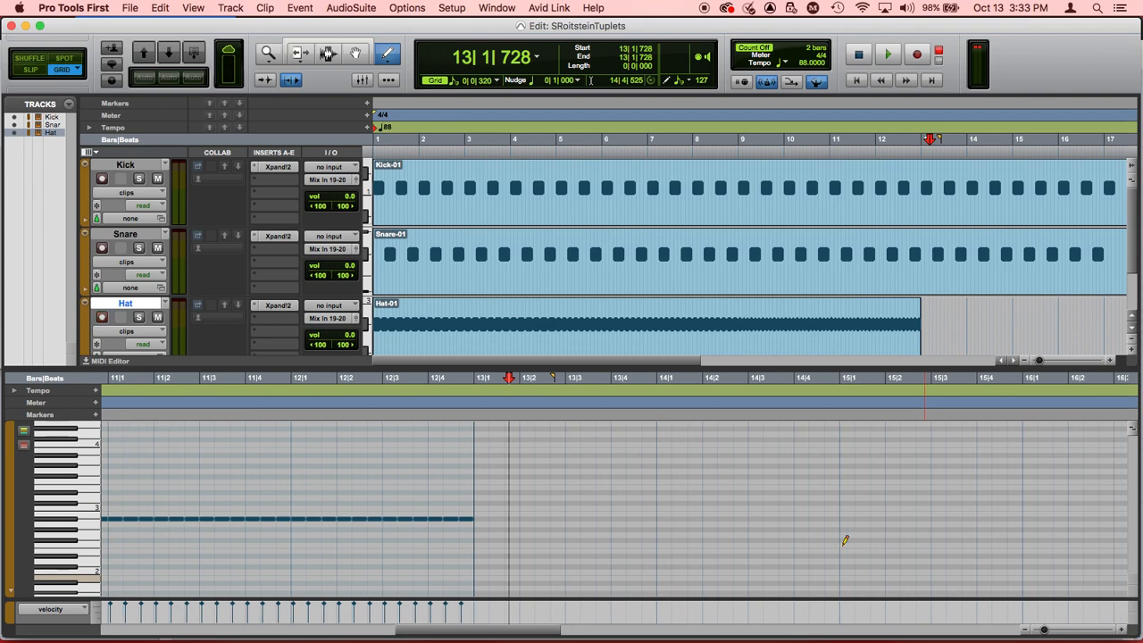
{"action": "left_click", "coordinate": [1123, 631]}
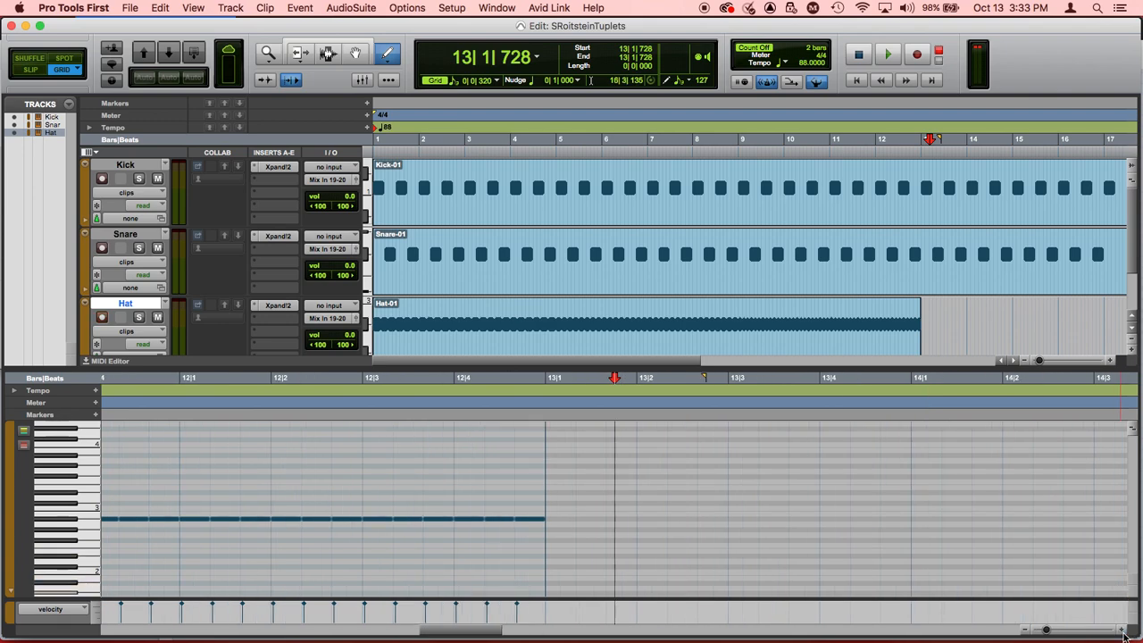
{"action": "scroll", "coordinate": [819, 541], "scroll_direction": "up", "scroll_amount": 1}
{"action": "scroll", "coordinate": [819, 541], "scroll_direction": "right", "scroll_amount": 5}
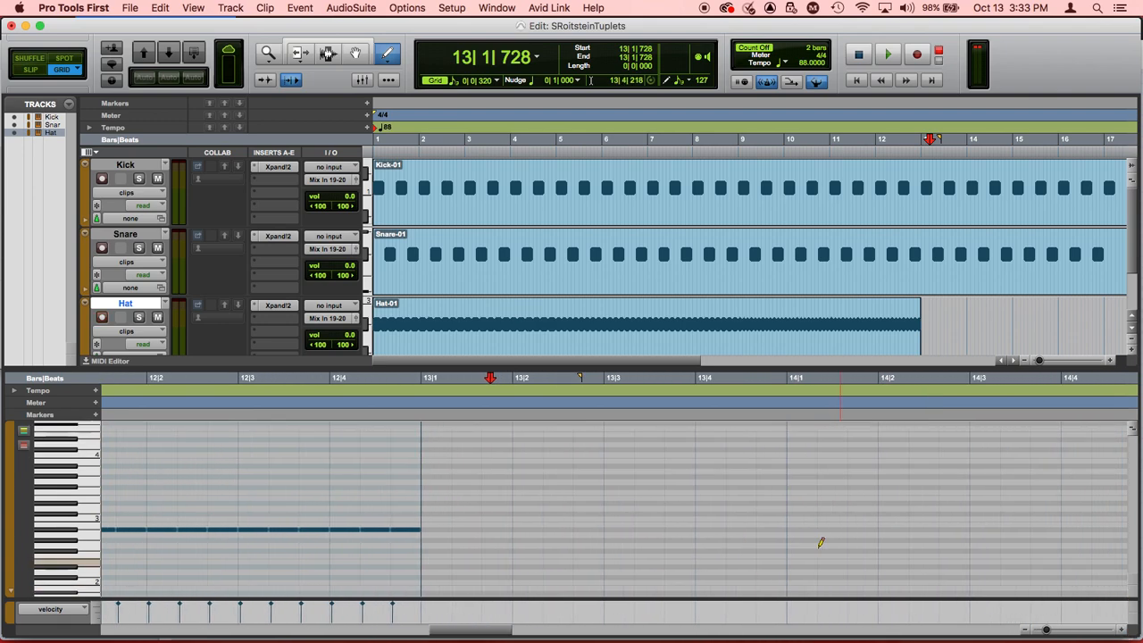
{"action": "left_click", "coordinate": [454, 81]}
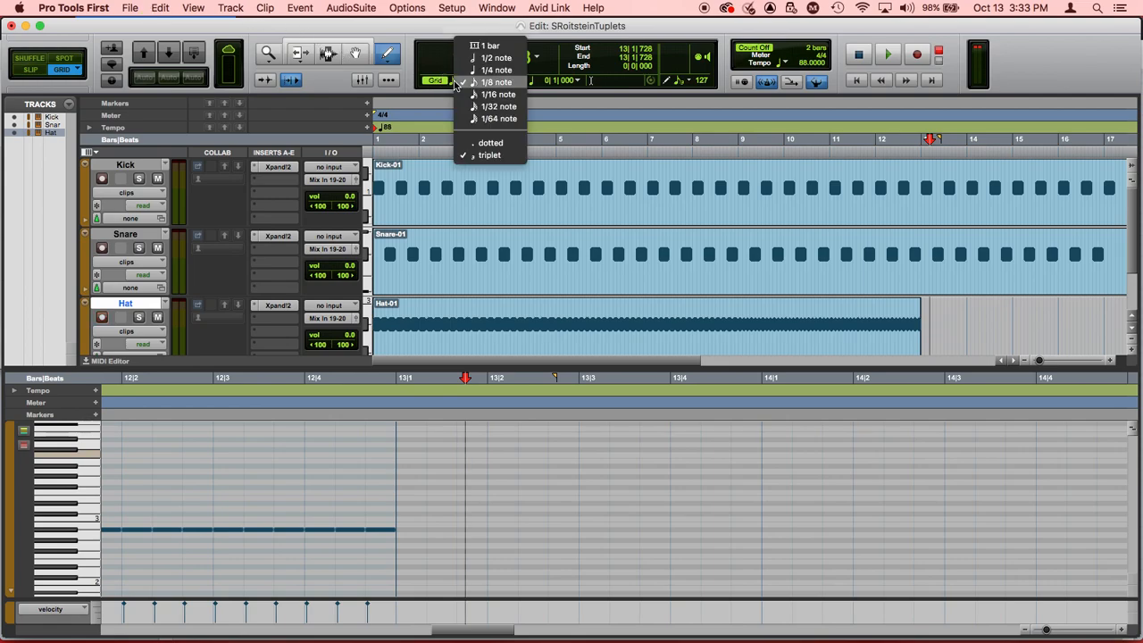
{"action": "left_click", "coordinate": [477, 155]}
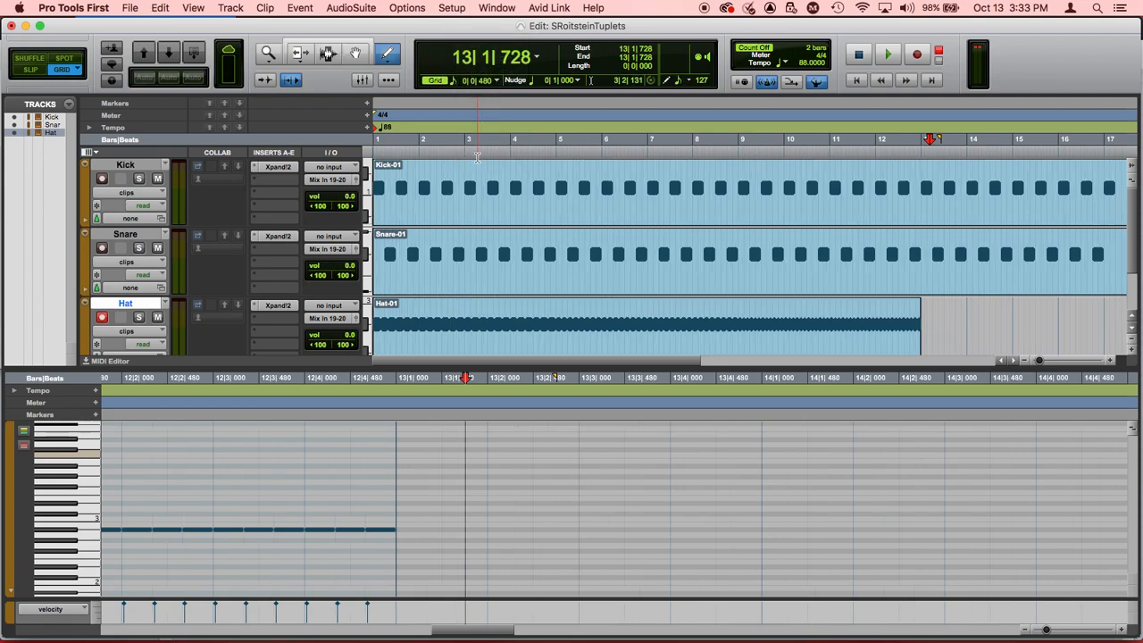
{"action": "left_click", "coordinate": [455, 81]}
{"action": "left_click", "coordinate": [491, 96]}
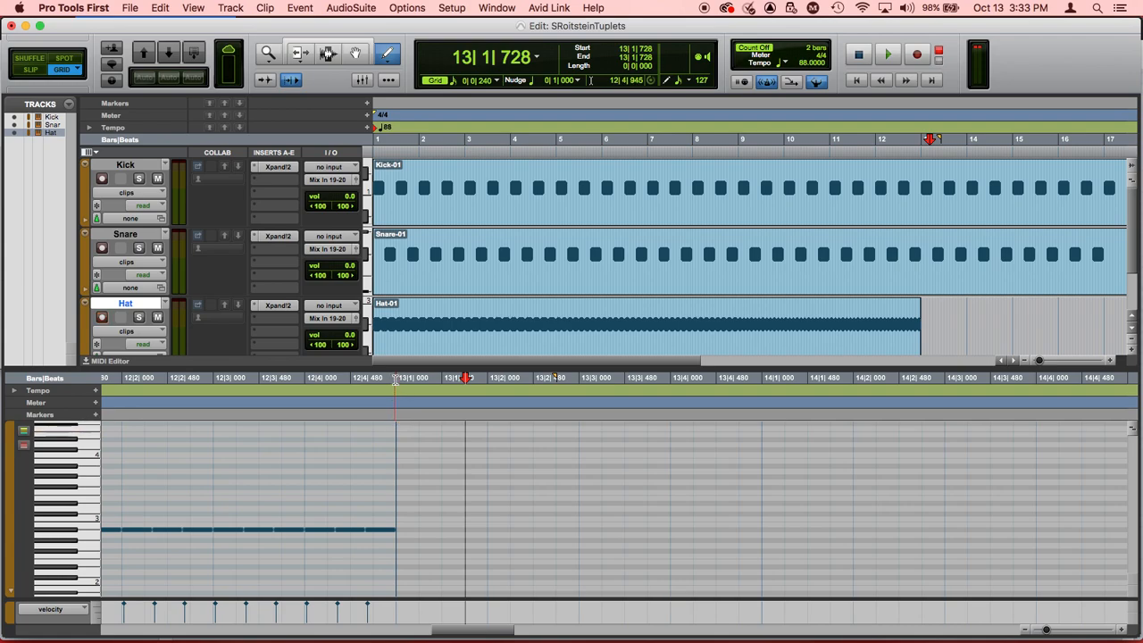
Mark out beat 1 of bar 13 and draw four consecutive sixteenth notes on Bb2 within it on the Hat track.
{"action": "left_click_drag", "start_coordinate": [398, 379], "coordinate": [493, 382]}
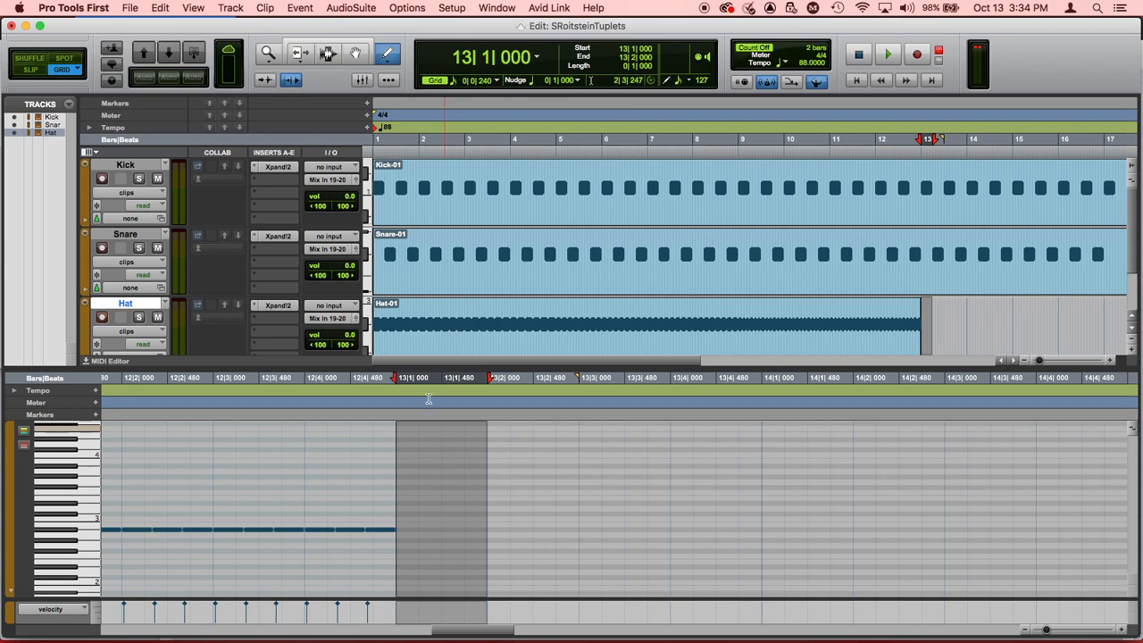
{"action": "left_click", "coordinate": [401, 524]}
{"action": "left_click", "coordinate": [427, 523]}
{"action": "left_click", "coordinate": [456, 525]}
{"action": "left_click", "coordinate": [470, 525]}
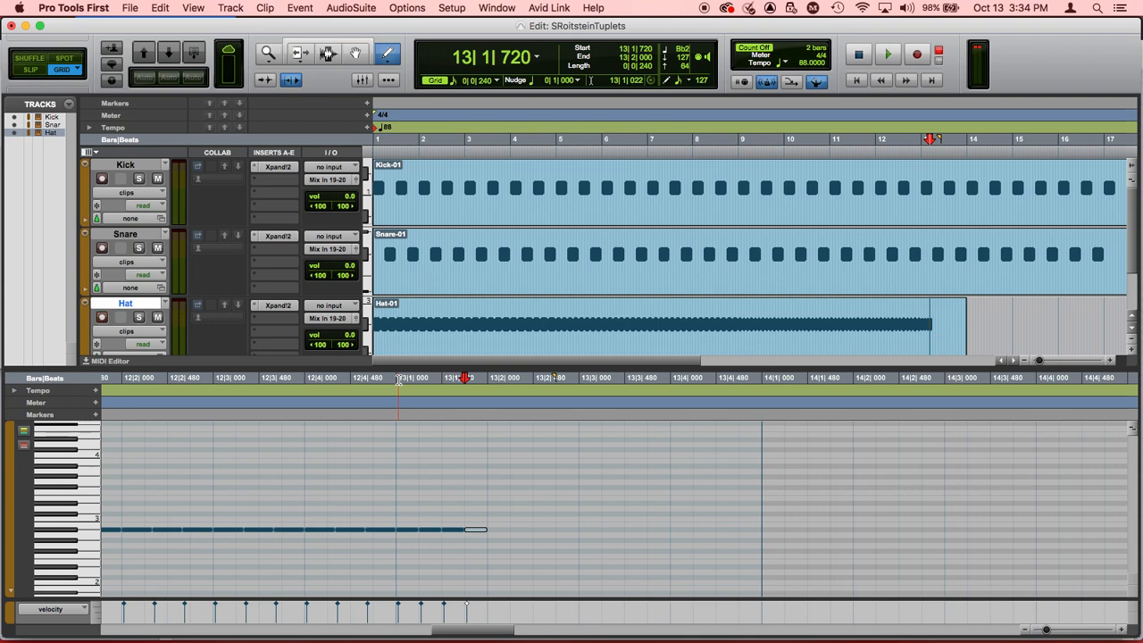
Select the four sixteenth notes in beat 1 of bar 13 and repeat them 3 times to fill the bar.
{"action": "left_click_drag", "start_coordinate": [397, 379], "coordinate": [489, 379]}
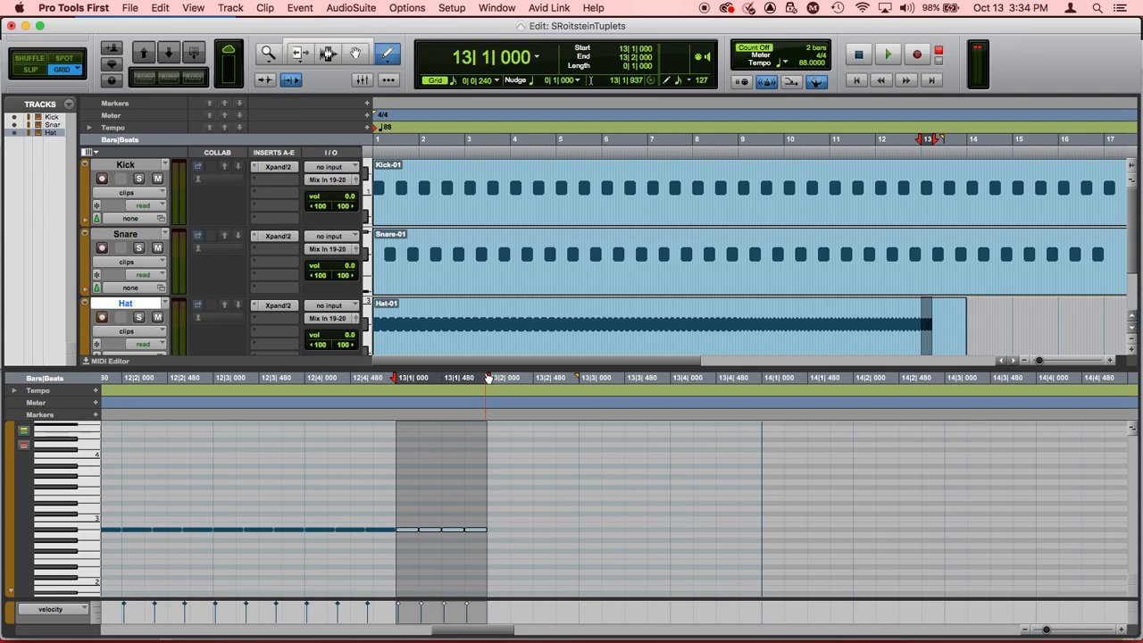
{"action": "key", "text": "alt+r"}
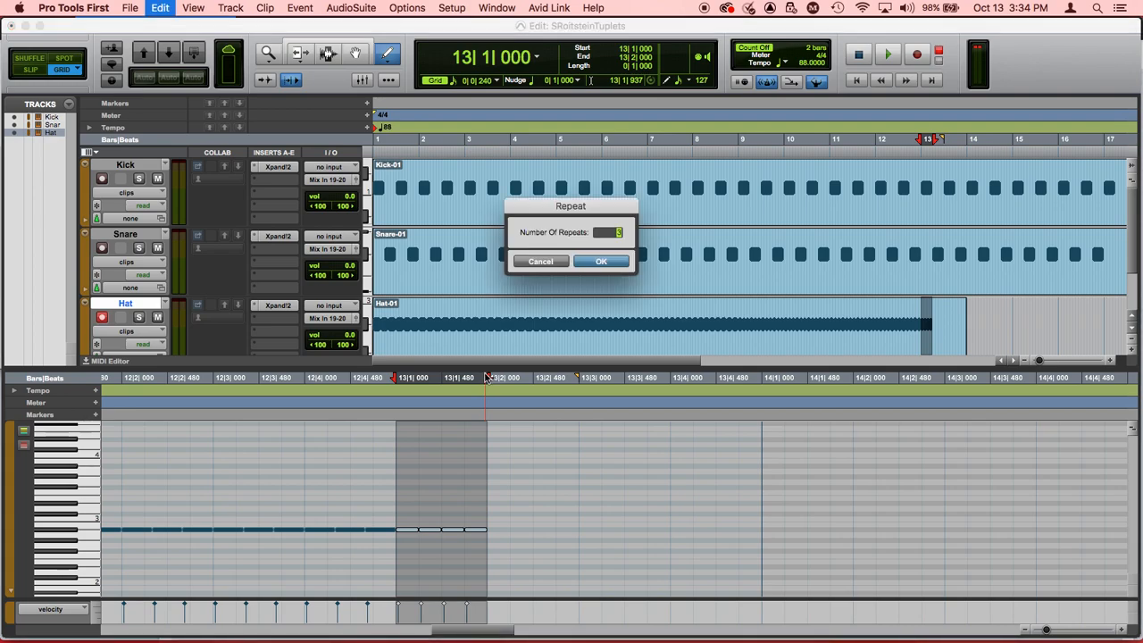
{"action": "key", "text": "Return"}
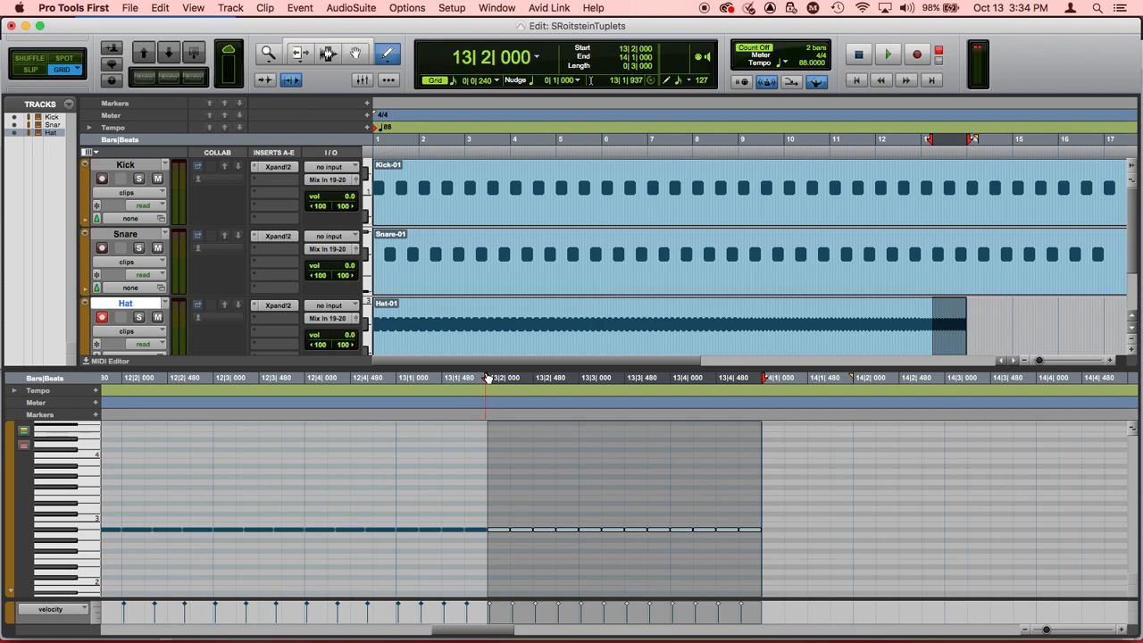
Play back bar 13 from 13|1|000 to hear the sixteenth-note hat part.
{"action": "left_click", "coordinate": [398, 381]}
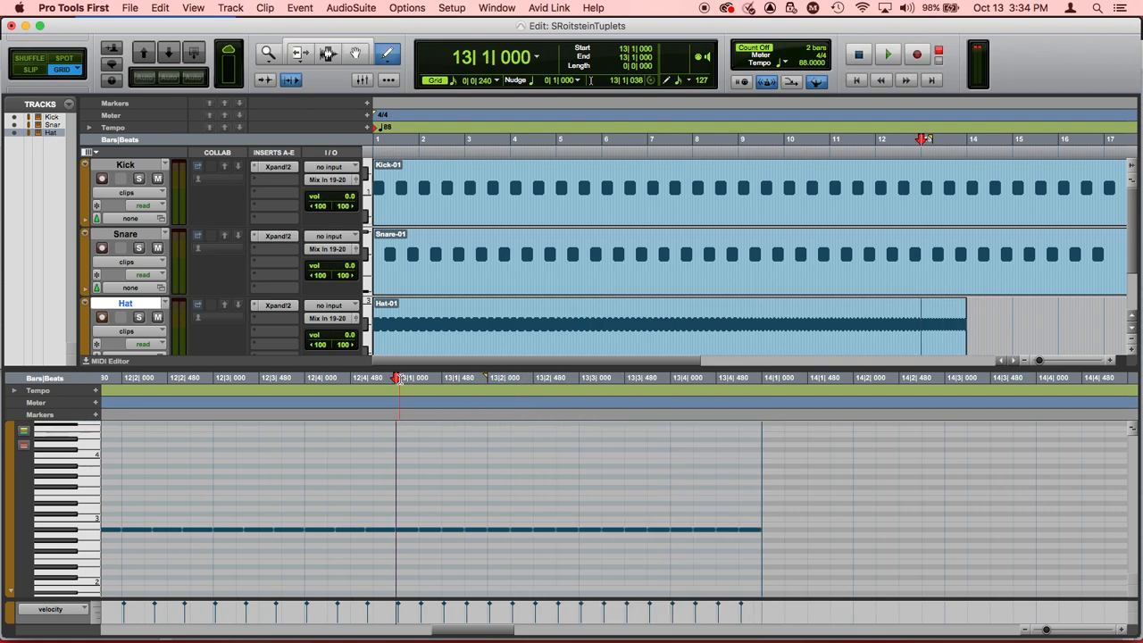
{"action": "mouse_move", "coordinate": [398, 379]}
{"action": "left_mouse_down"}
{"action": "mouse_move", "coordinate": [694, 374]}
{"action": "mouse_move", "coordinate": [755, 384]}
{"action": "left_mouse_up"}
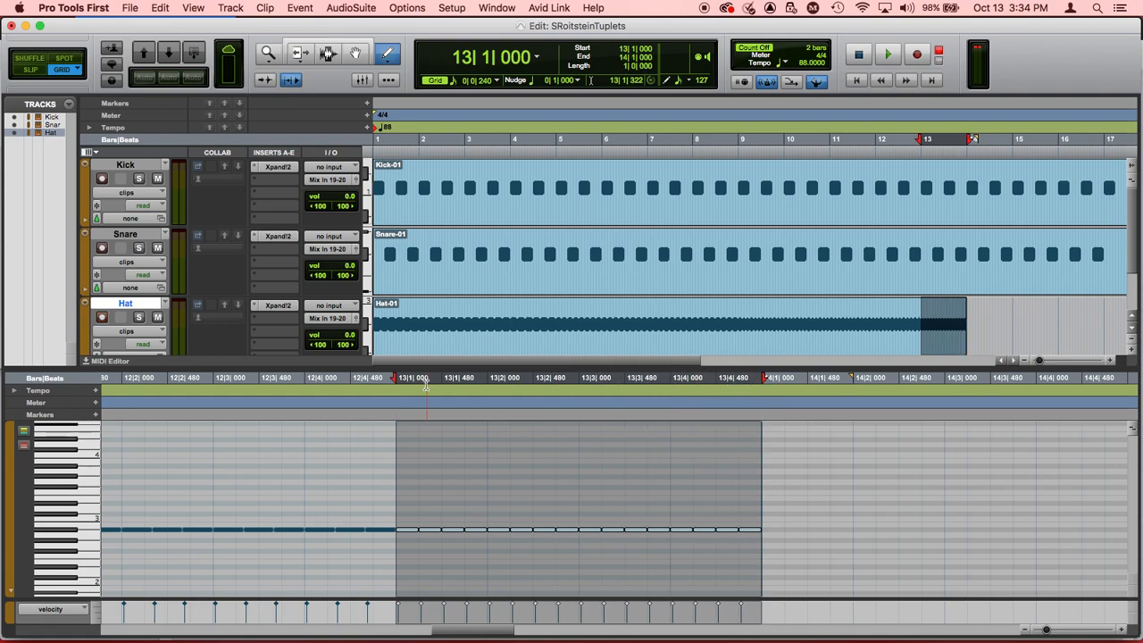
{"action": "left_click", "coordinate": [399, 379]}
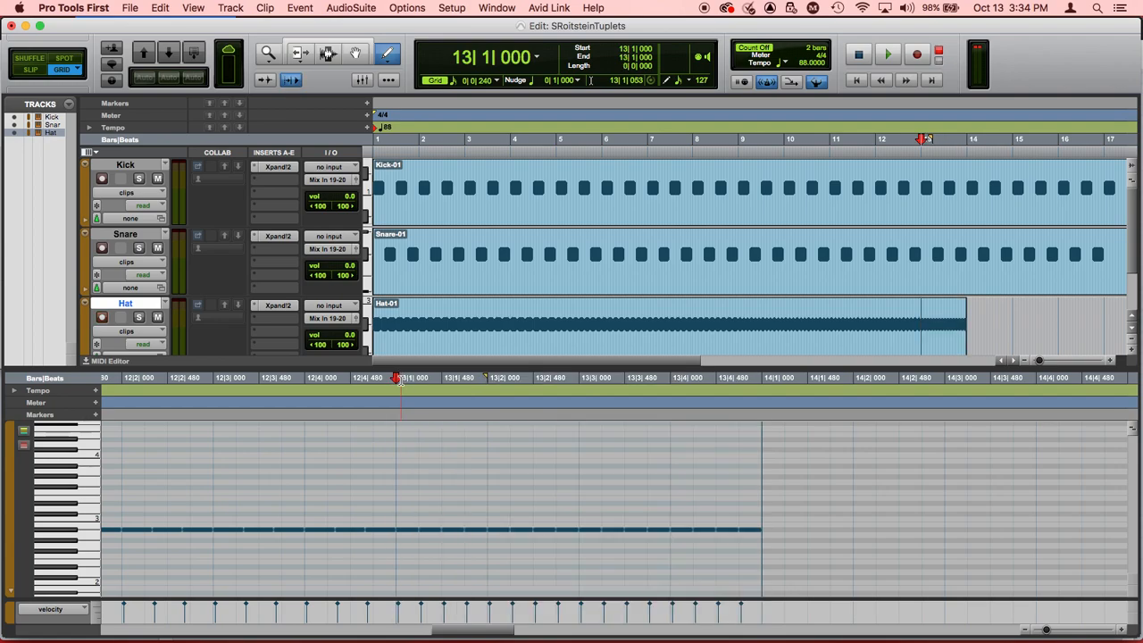
{"action": "key", "text": "space"}
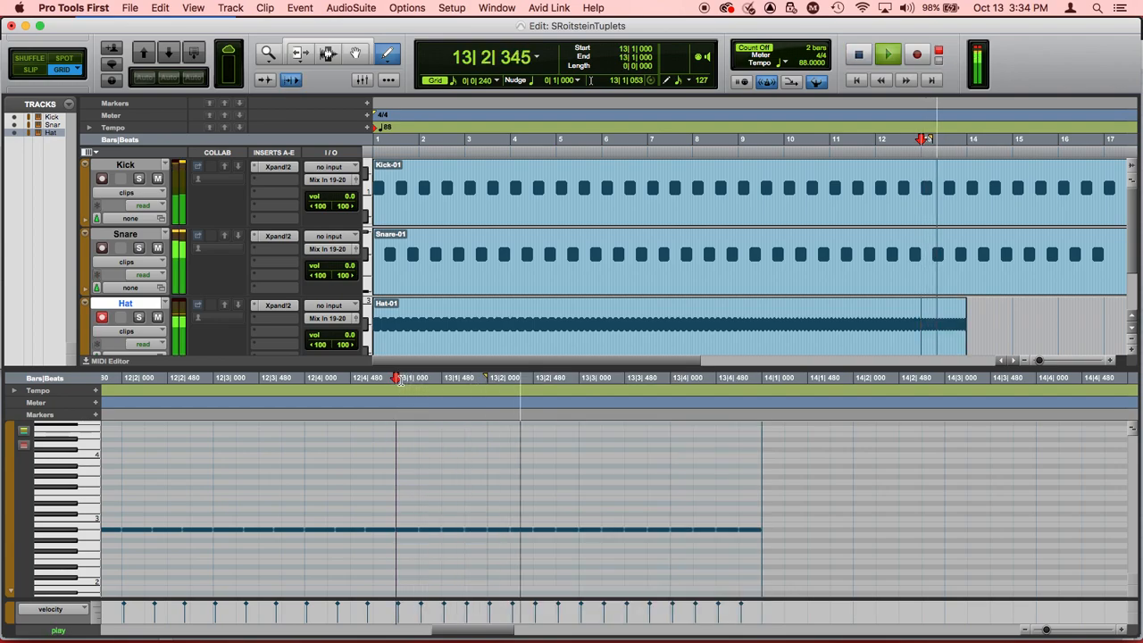
{"action": "key", "text": "space"}
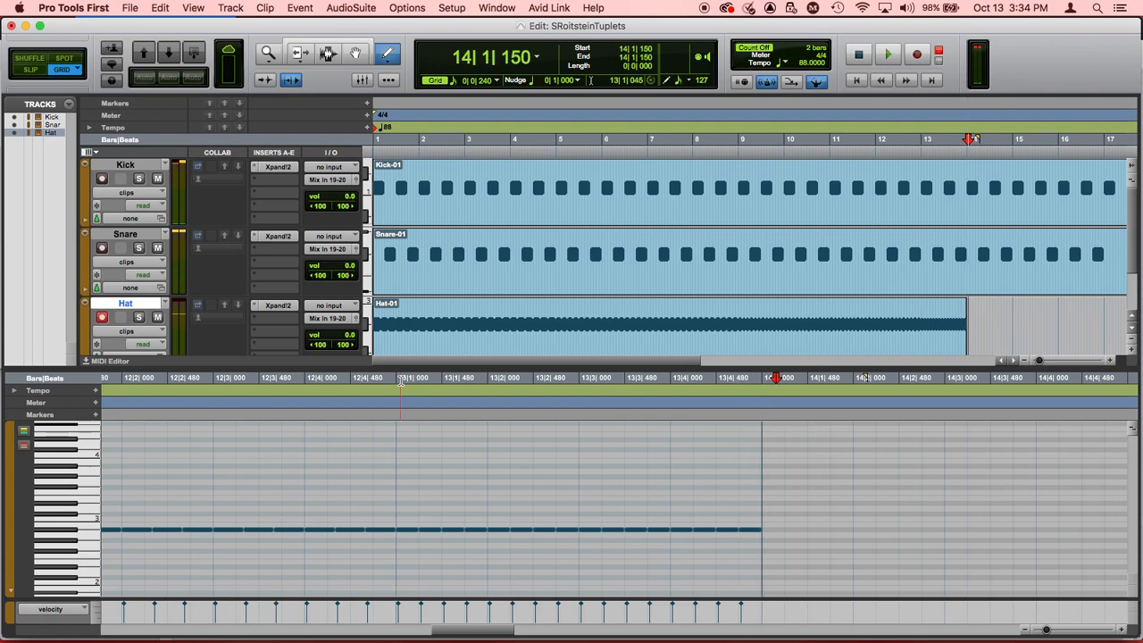
Select bar 13 of the Hat part and repeat it 3 times to fill bars 14-16.
{"action": "left_click_drag", "start_coordinate": [400, 379], "coordinate": [762, 379]}
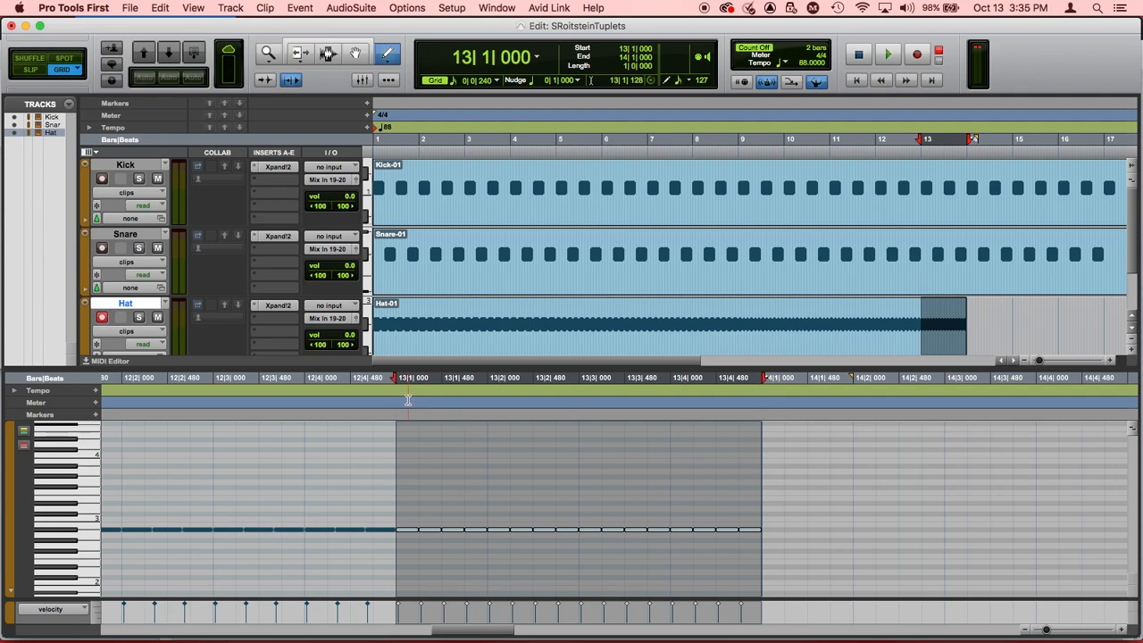
{"action": "key", "text": "alt+r"}
{"action": "key", "text": "Return"}
Play back bars 13-16 from 13|1|000 with the whole sixteenth-note section in view.
{"action": "left_click", "coordinate": [1025, 631]}
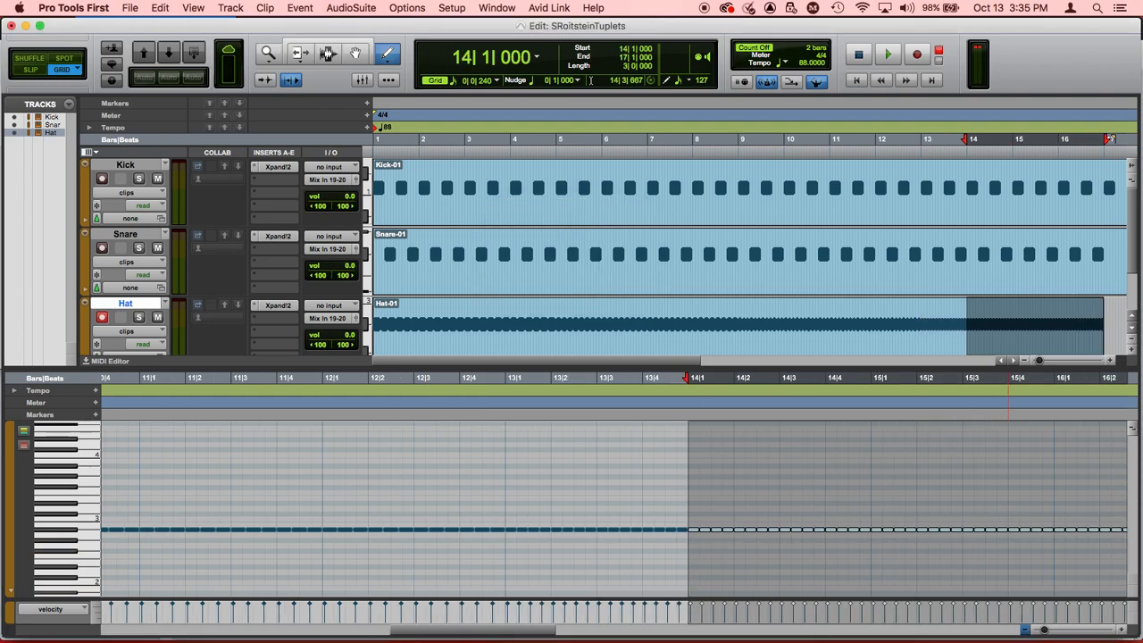
{"action": "left_click", "coordinate": [1026, 631]}
{"action": "left_click", "coordinate": [1025, 631]}
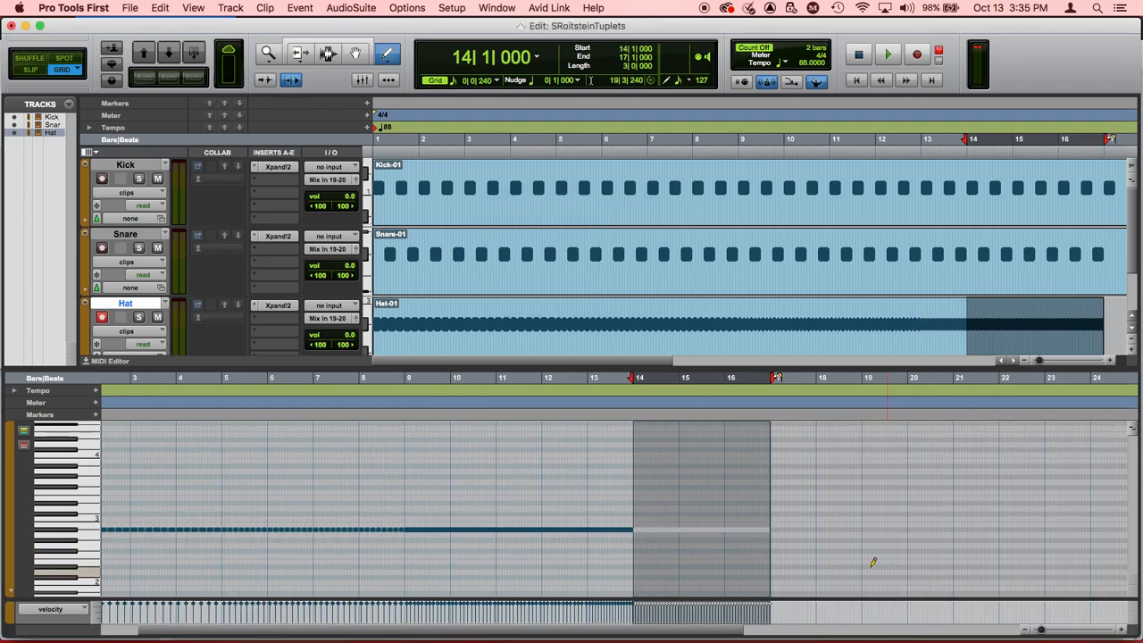
{"action": "left_click", "coordinate": [590, 378]}
{"action": "key", "text": "space"}
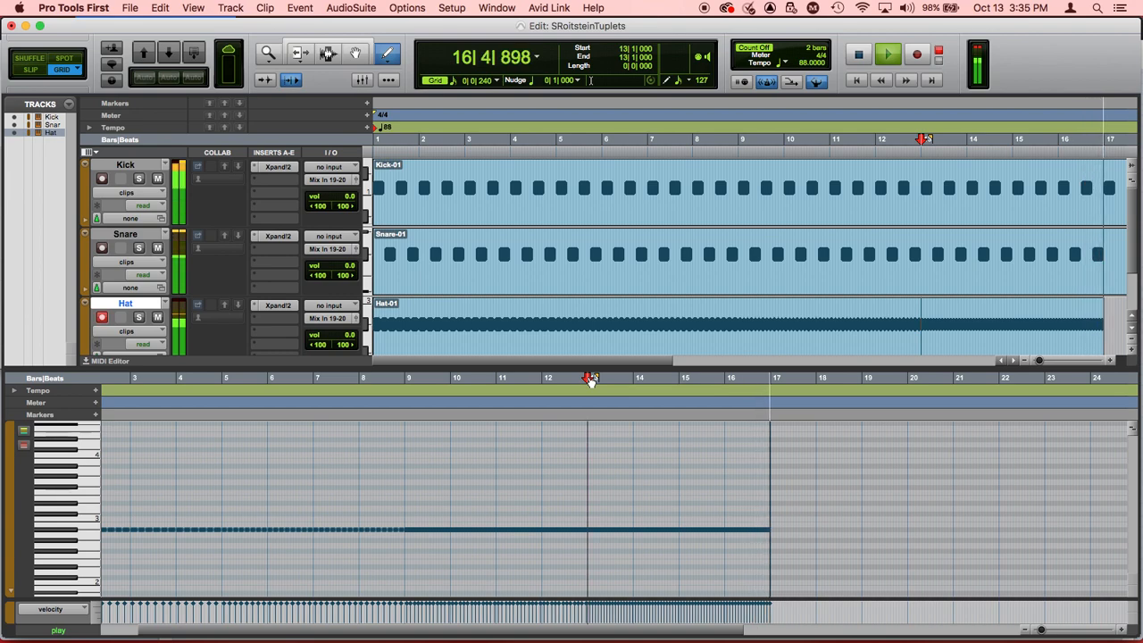
{"action": "key", "text": "space"}
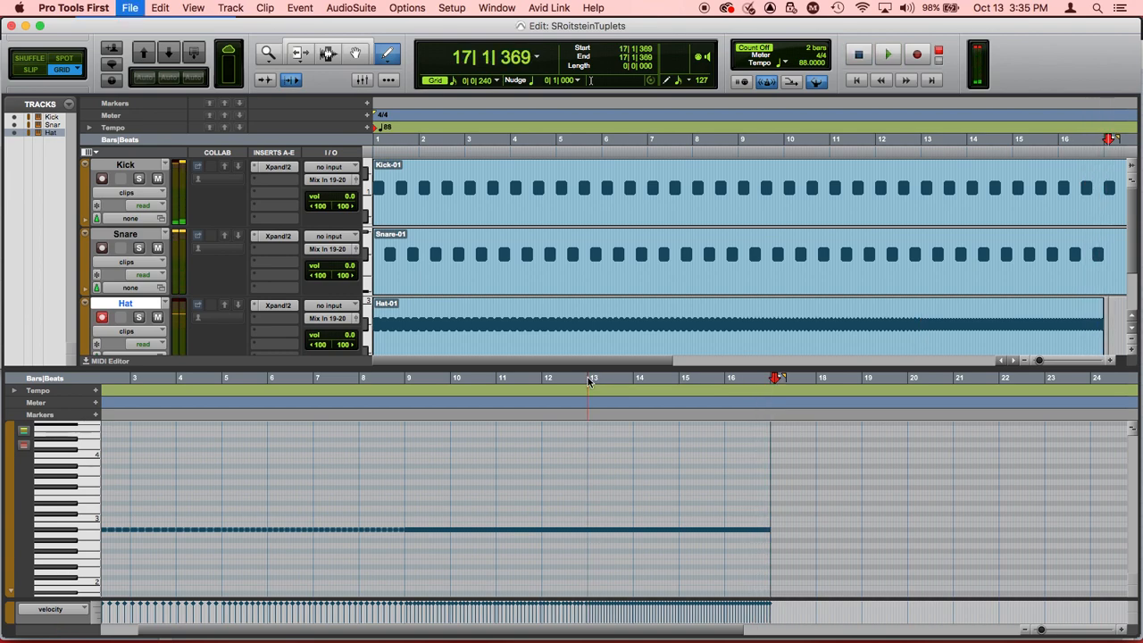
Return to the session start and play all 16 bars to hear the complete hat part with kick and snare.
{"action": "left_click", "coordinate": [855, 81]}
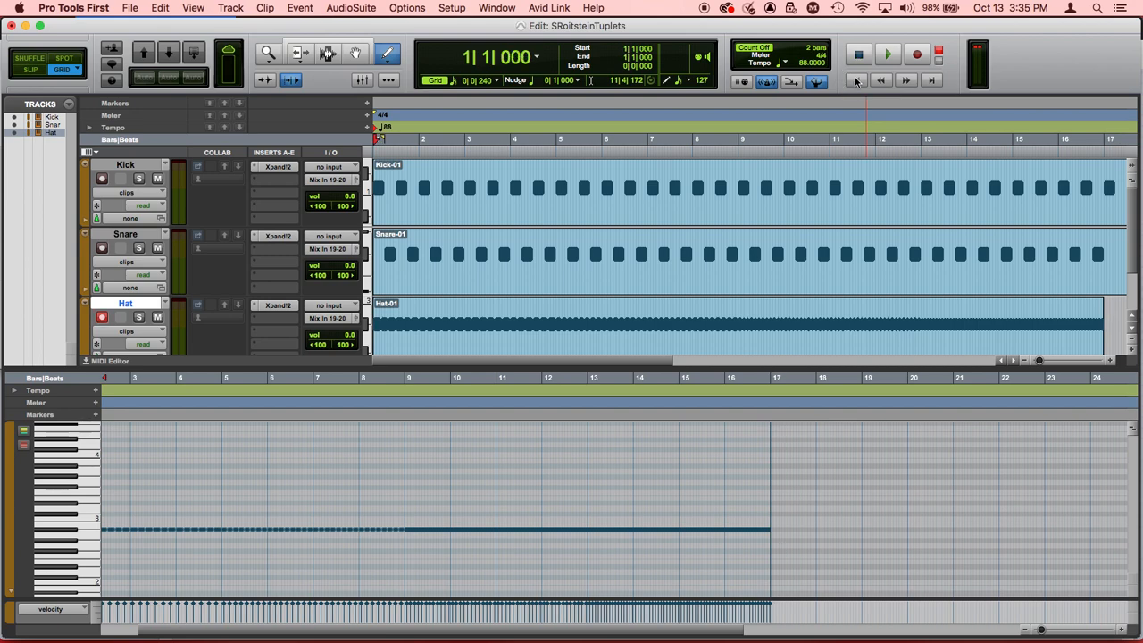
{"action": "key", "text": "shift+r"}
{"action": "scroll", "coordinate": [628, 454], "scroll_direction": "left", "scroll_amount": 3}
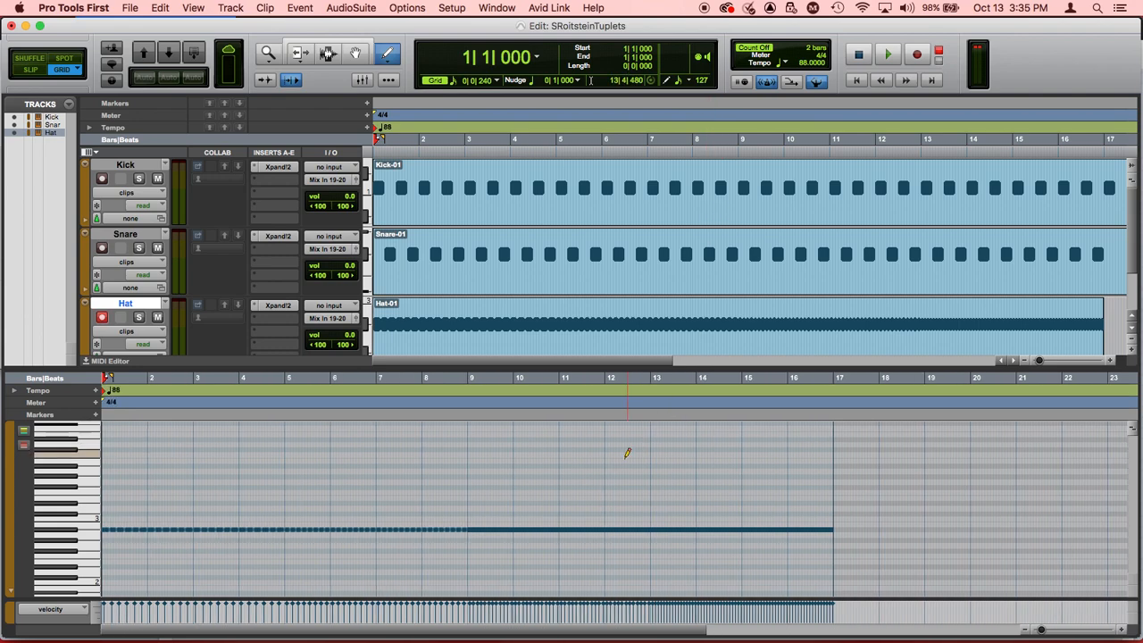
{"action": "key", "text": "space"}
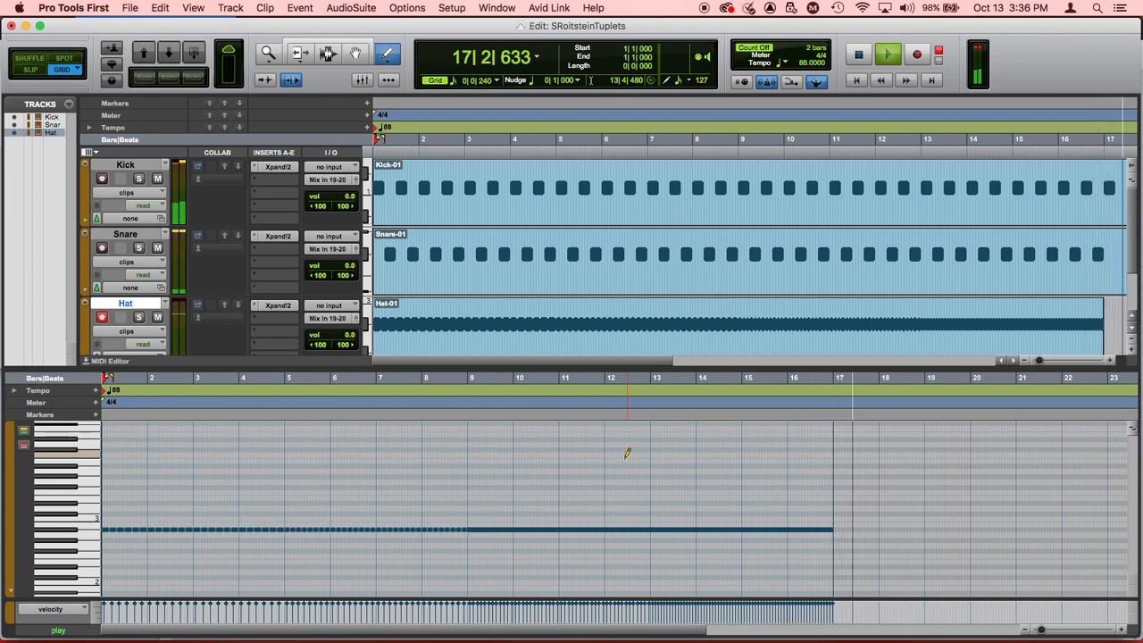
{"action": "key", "text": "space"}
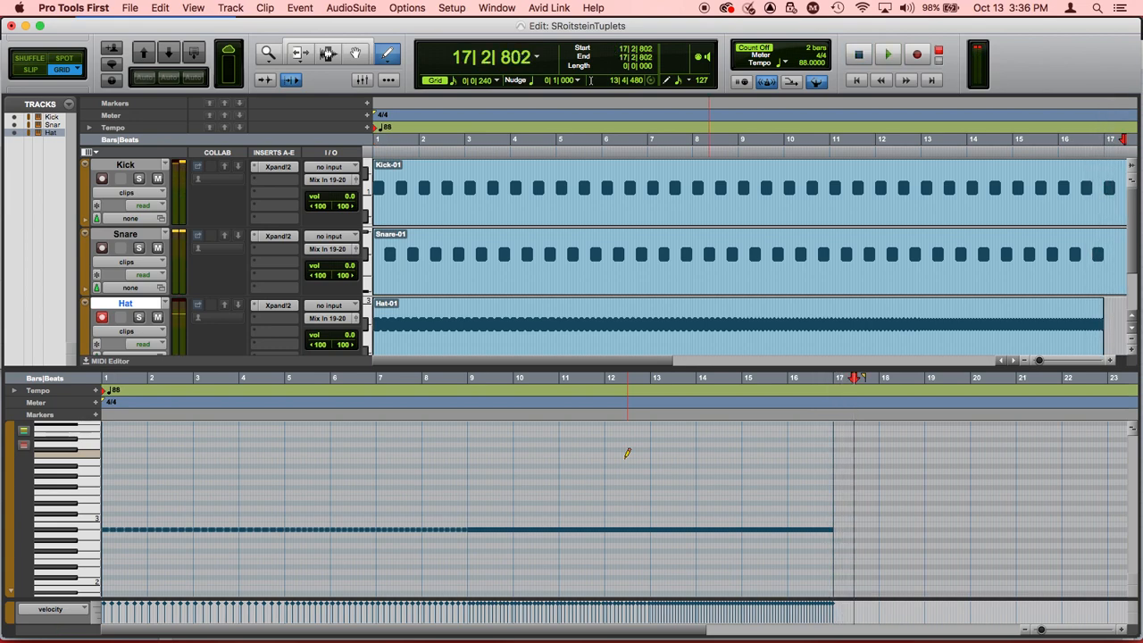
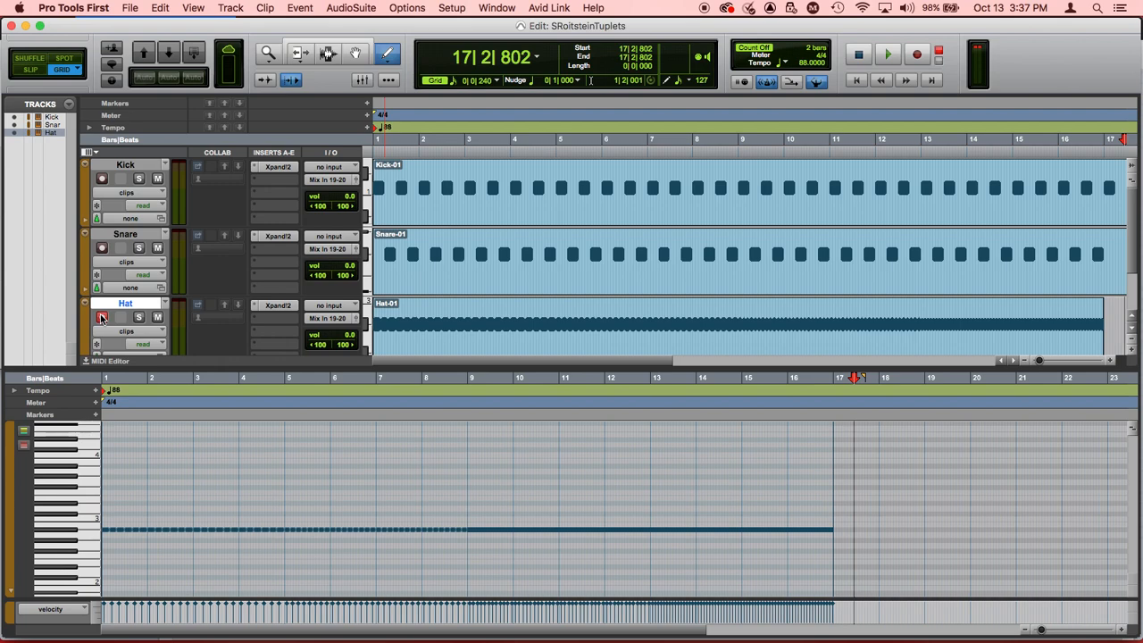
Disarm recording on the Hat track and switch to Firefox to read the submission instructions on the Tuplets assignment page.
{"action": "left_click", "coordinate": [101, 318]}
{"action": "key", "text": "super+Tab"}
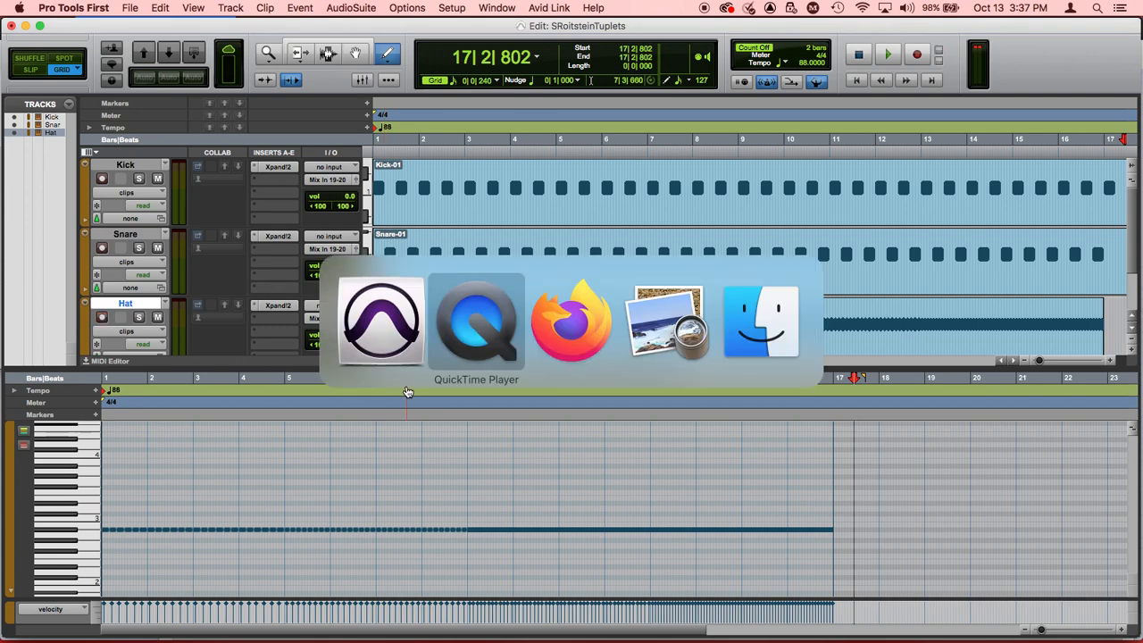
{"action": "key", "text": "super+Tab"}
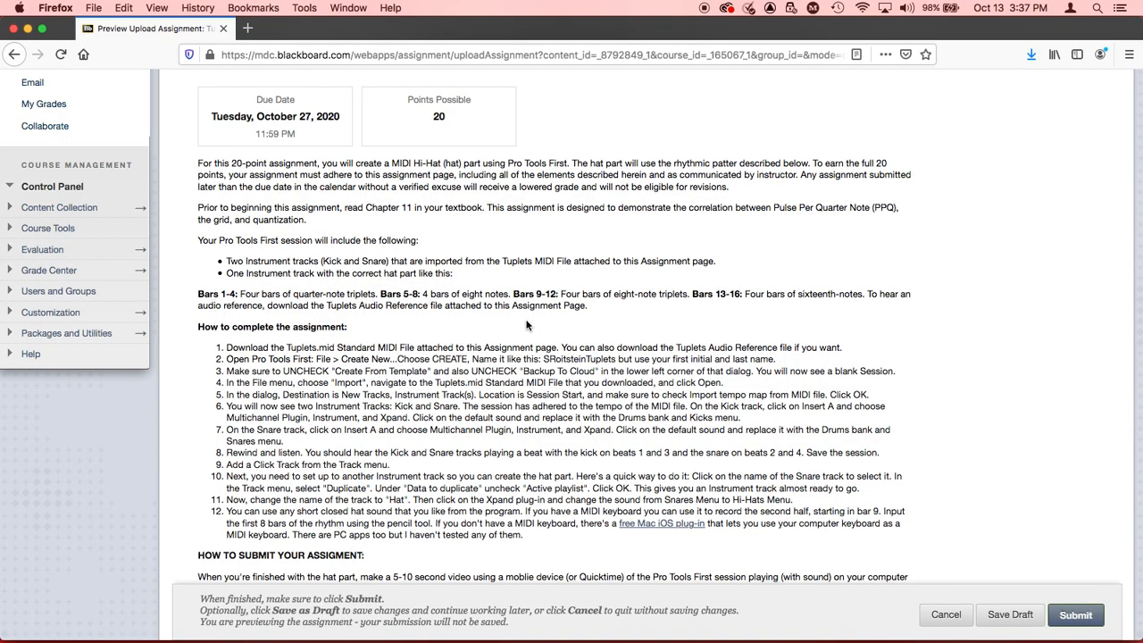
{"action": "scroll", "coordinate": [470, 319], "scroll_direction": "down", "scroll_amount": 3}
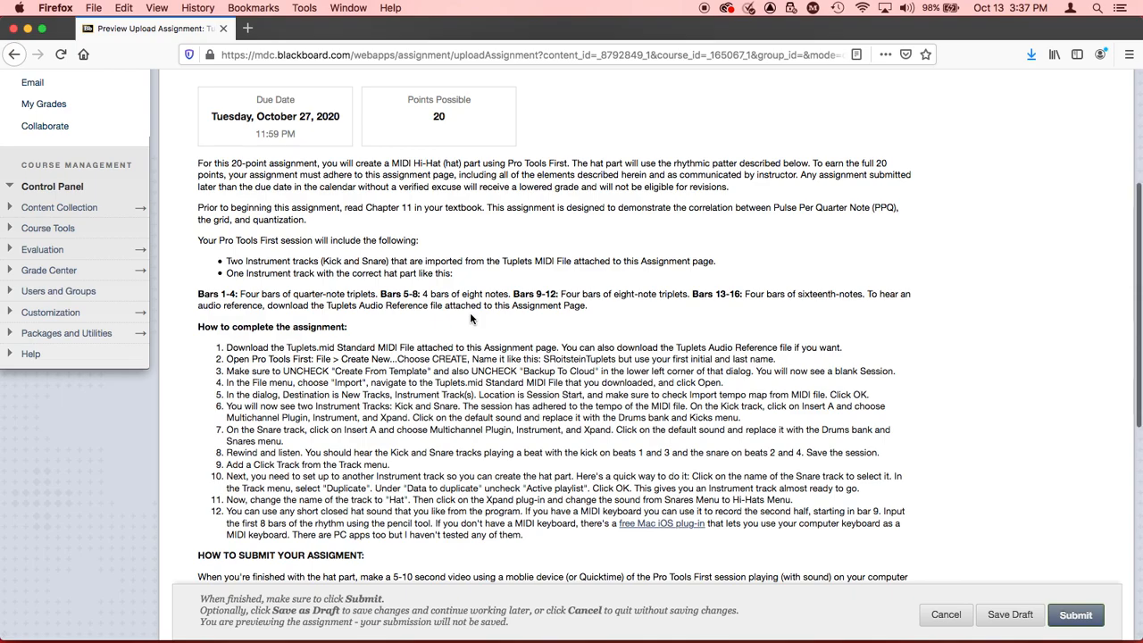
{"action": "key", "text": "super+Tab"}
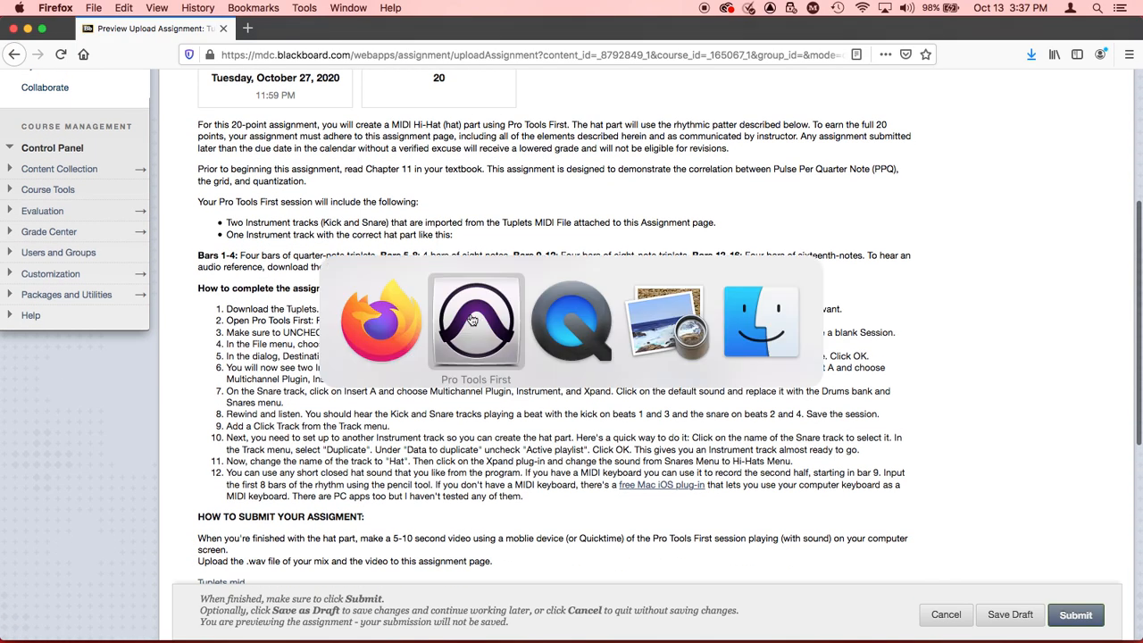
{"action": "key", "text": "super+Tab"}
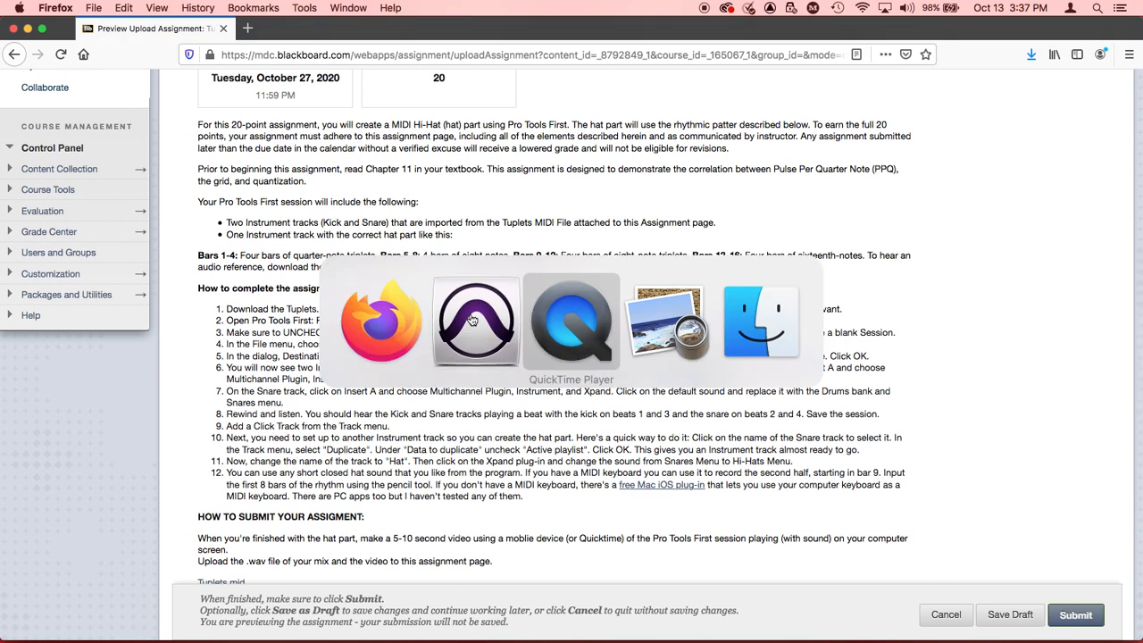
{"action": "key", "text": "super+Tab"}
{"action": "key", "text": "super+Tab"}
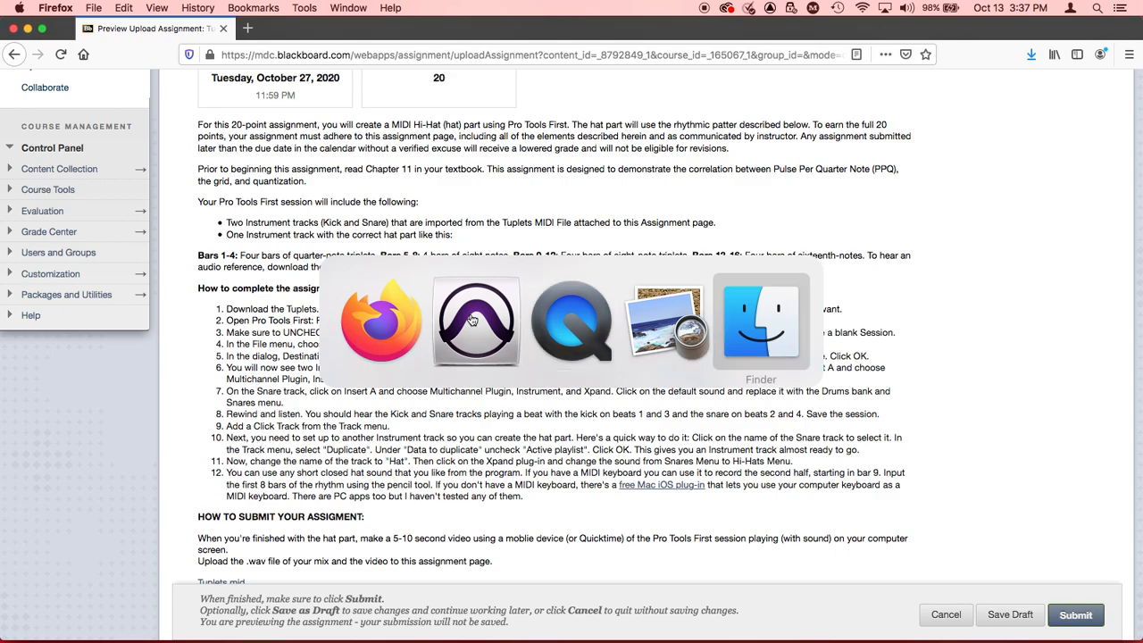
{"action": "scroll", "coordinate": [420, 359], "scroll_direction": "down", "scroll_amount": 5}
{"action": "scroll", "coordinate": [420, 359], "scroll_direction": "down", "scroll_amount": 5}
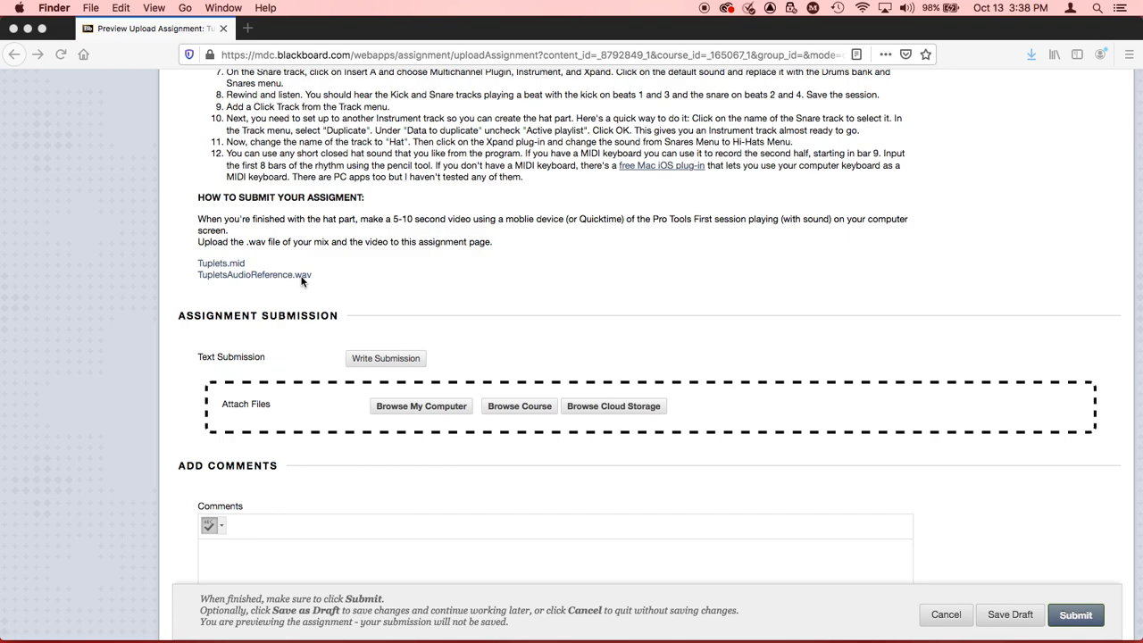
Switch back to Pro Tools First and select the timeline from 1|1|000 to 18|1|000 with the Selector tool.
{"action": "key", "text": "super+Tab"}
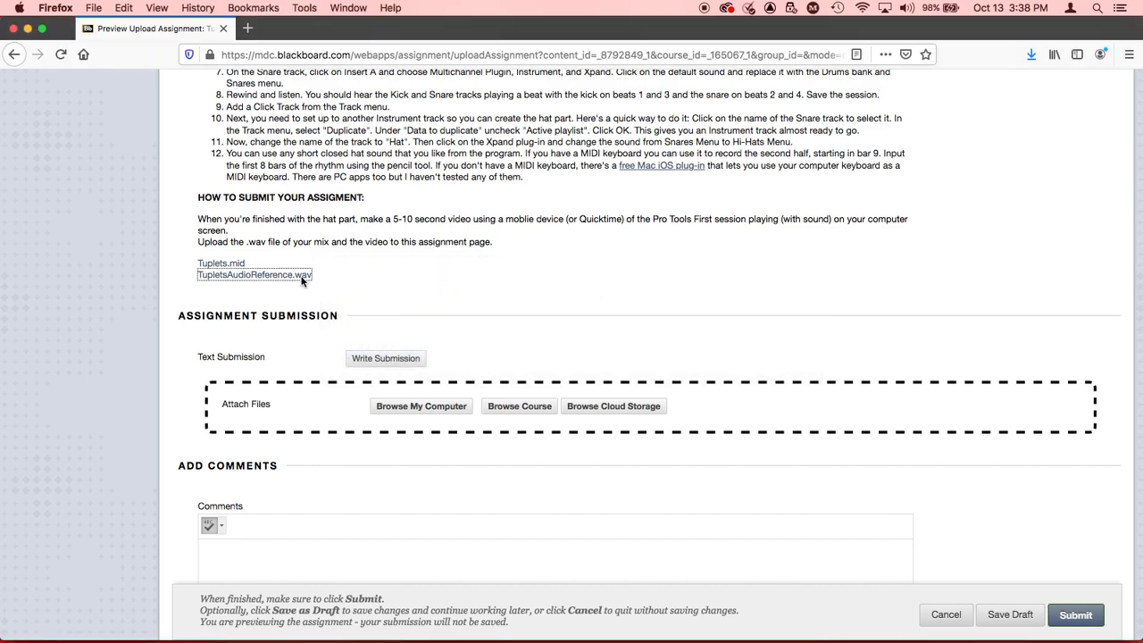
{"action": "key", "text": "super+Tab"}
{"action": "key", "text": "super+Tab"}
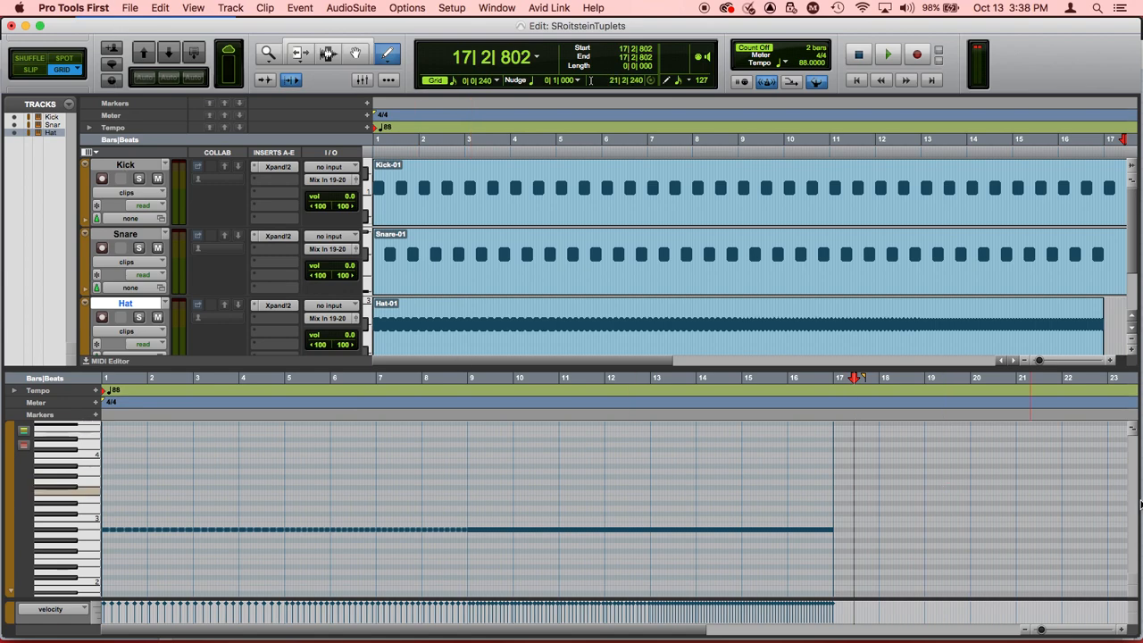
{"action": "left_click", "coordinate": [1026, 361]}
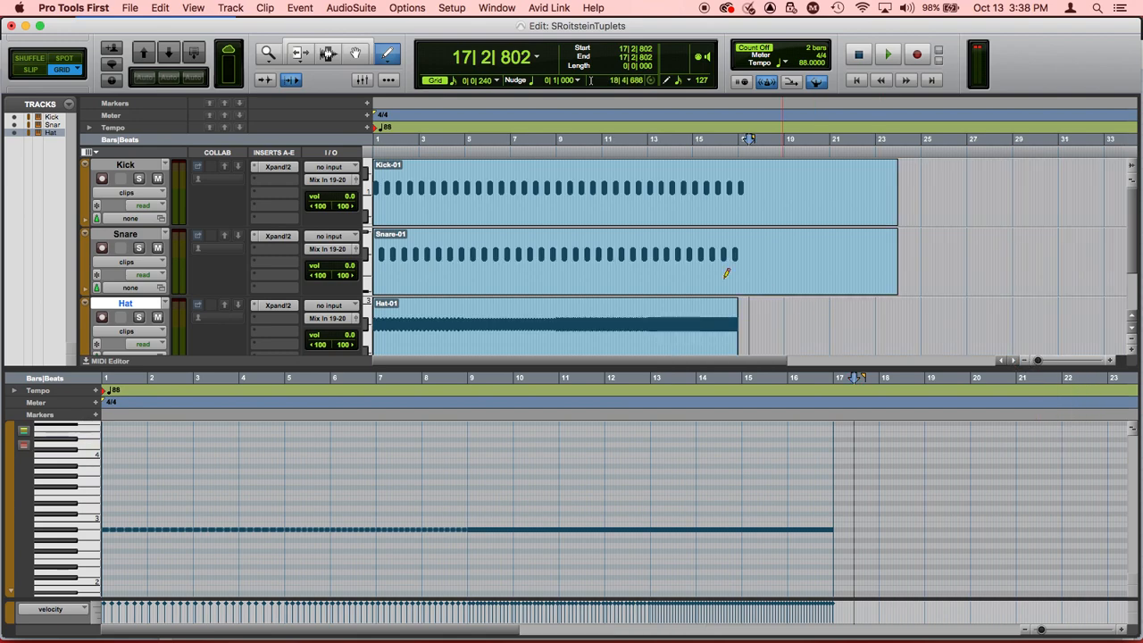
{"action": "left_click", "coordinate": [328, 54]}
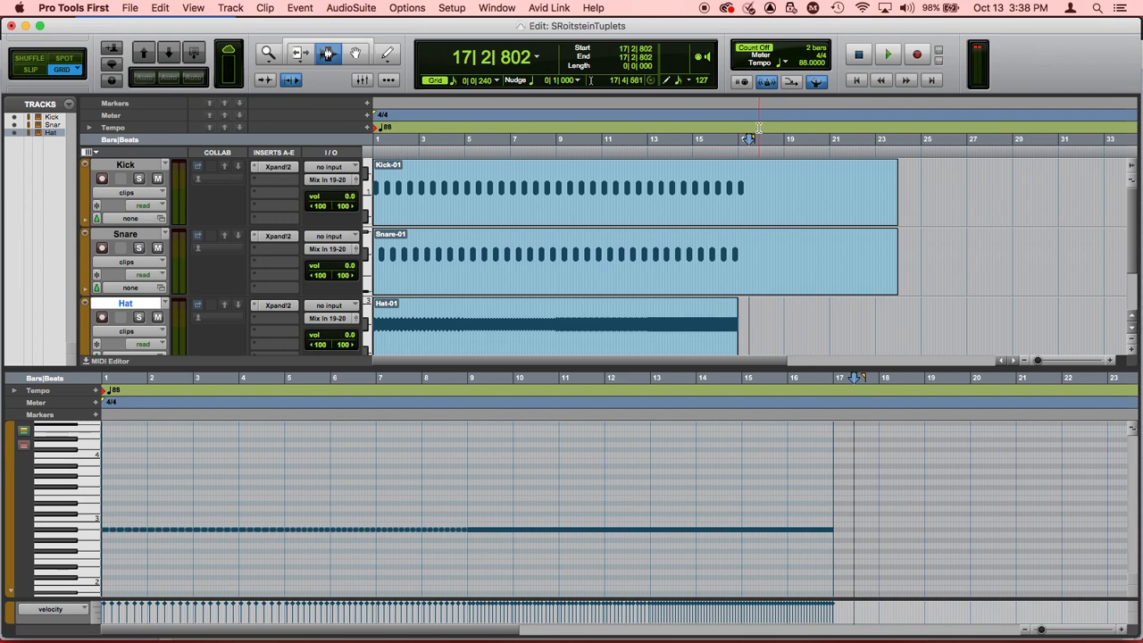
{"action": "left_click_drag", "start_coordinate": [760, 104], "coordinate": [375, 109]}
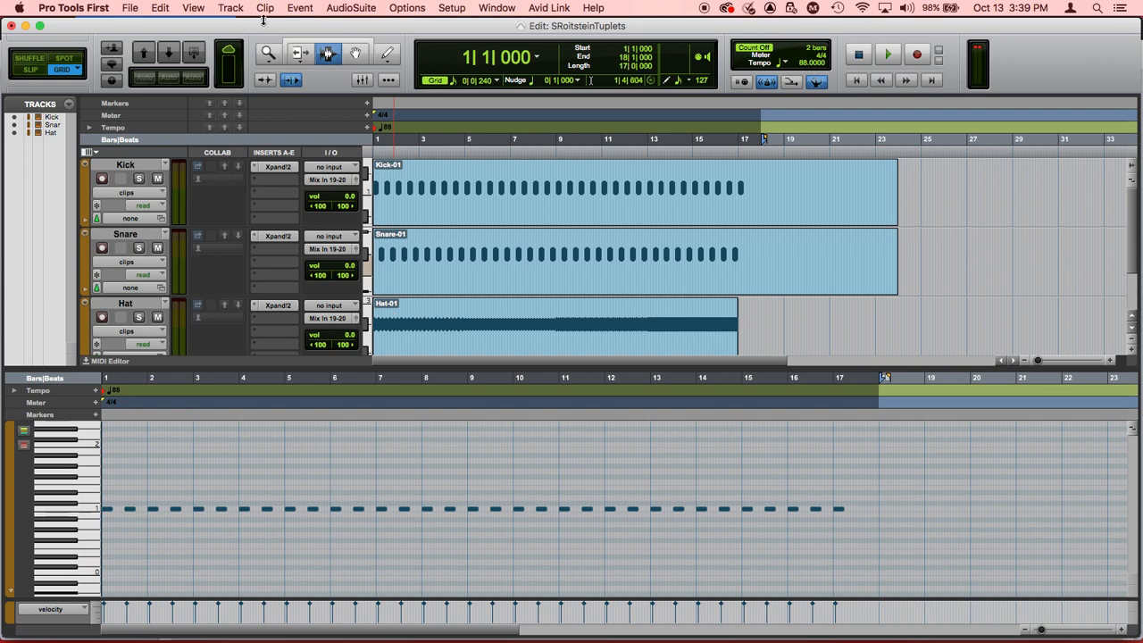
Start exporting the audio mix as a WAV file and append "Mix" to the session-based file name.
{"action": "left_click", "coordinate": [137, 8]}
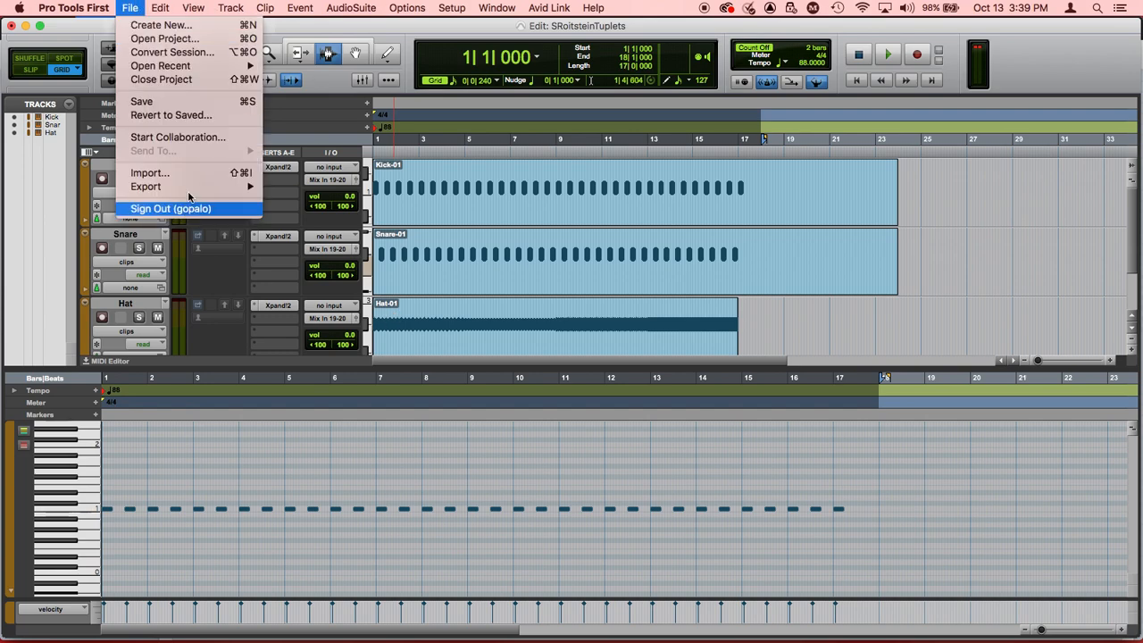
{"action": "mouse_move", "coordinate": [195, 189]}
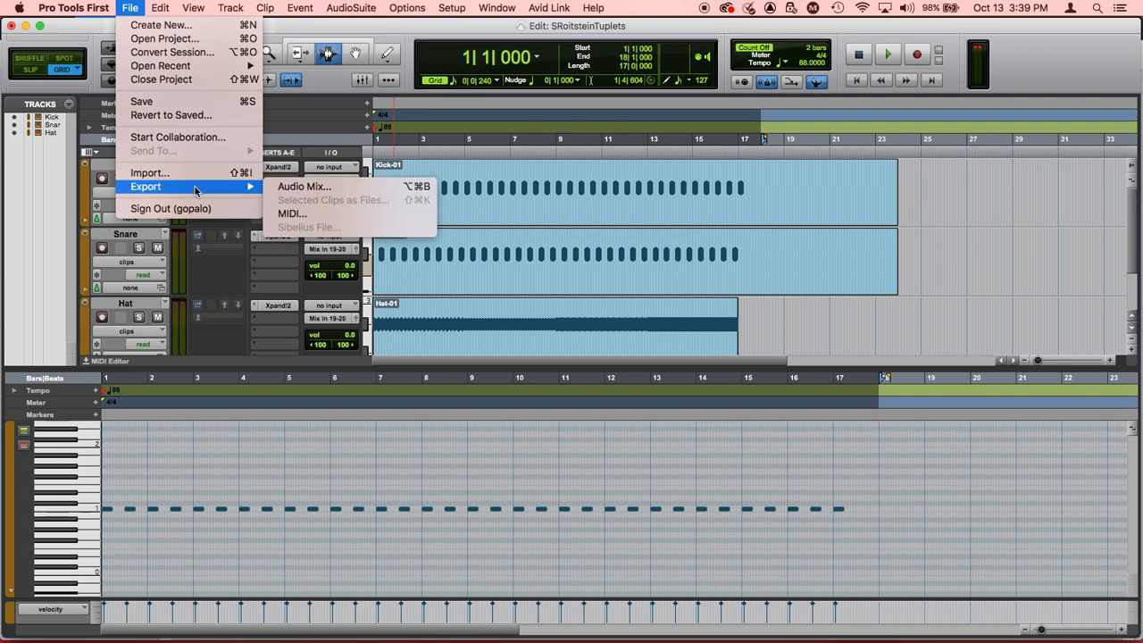
{"action": "left_click", "coordinate": [411, 188]}
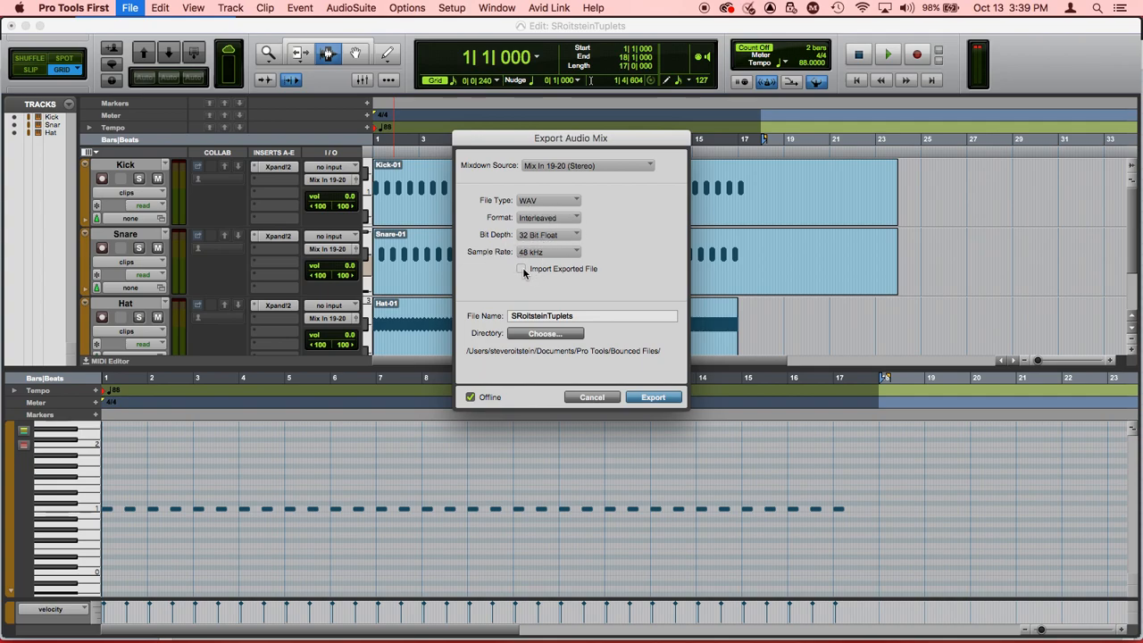
{"action": "left_click", "coordinate": [595, 318]}
{"action": "type", "text": "Mix"}
{"action": "left_click", "coordinate": [664, 399]}
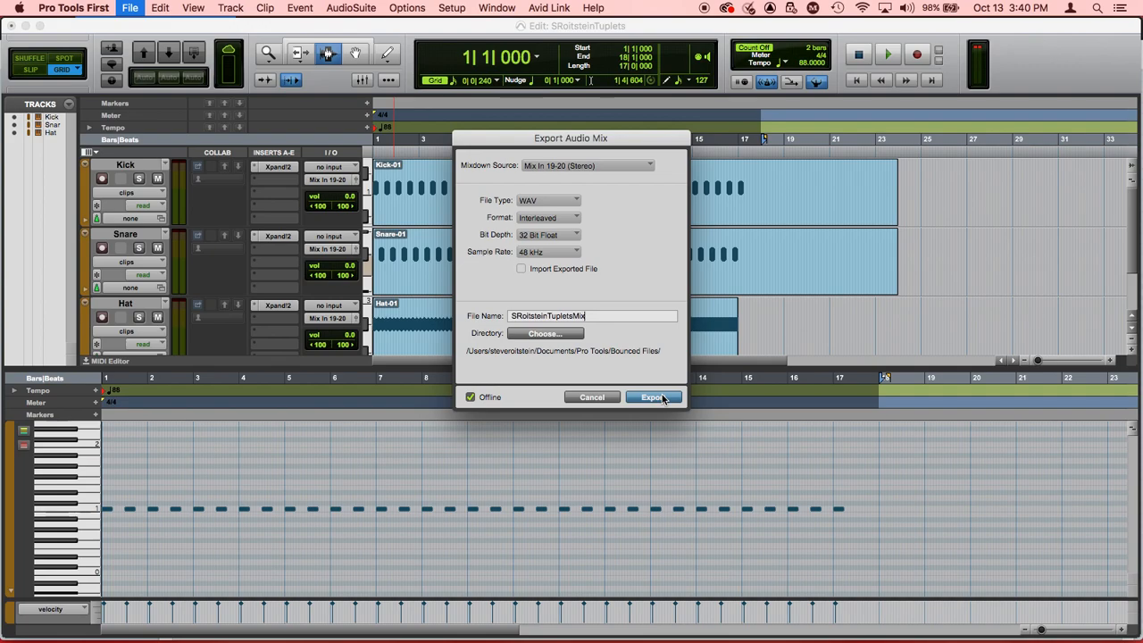
Set the export directory to the Desktop and export the mix.
{"action": "left_click", "coordinate": [561, 335]}
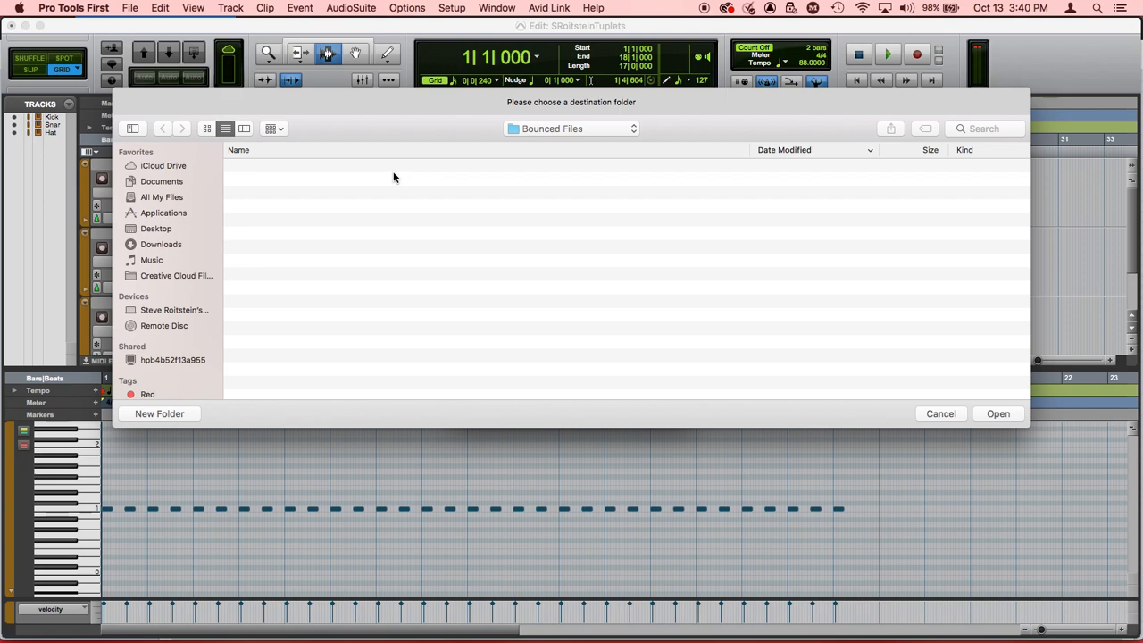
{"action": "left_click", "coordinate": [161, 231]}
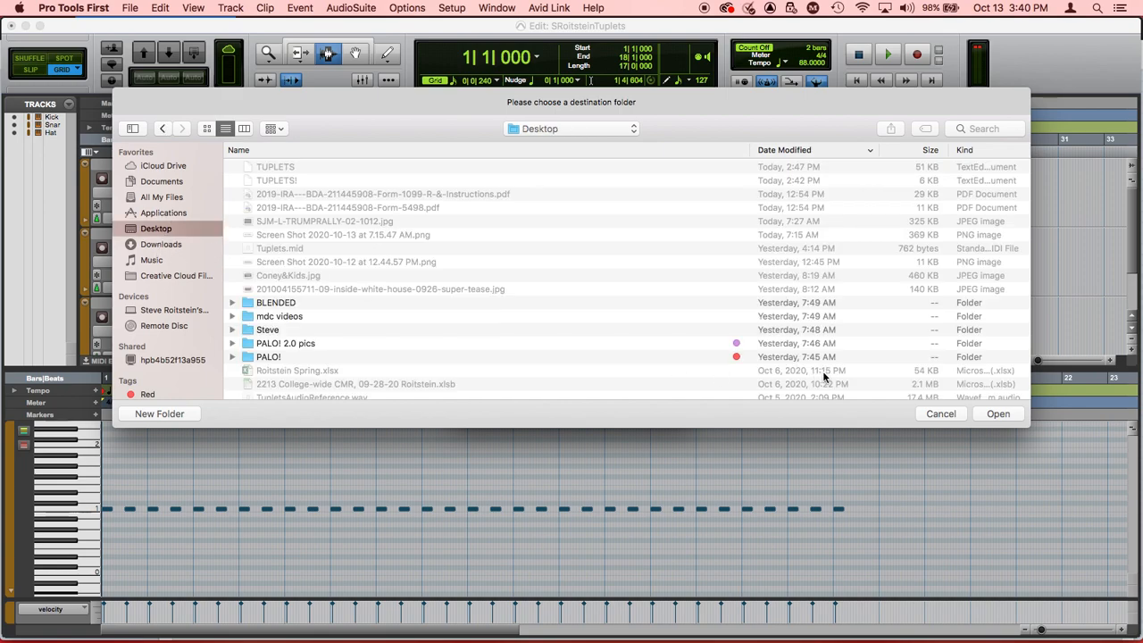
{"action": "left_click", "coordinate": [997, 415]}
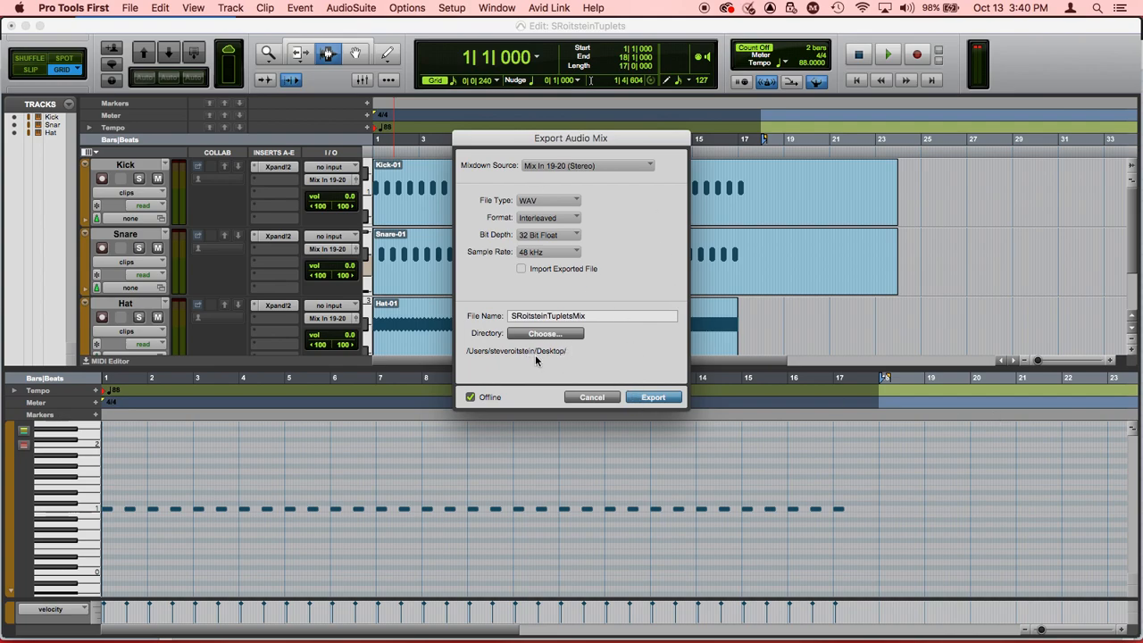
{"action": "left_click", "coordinate": [651, 395]}
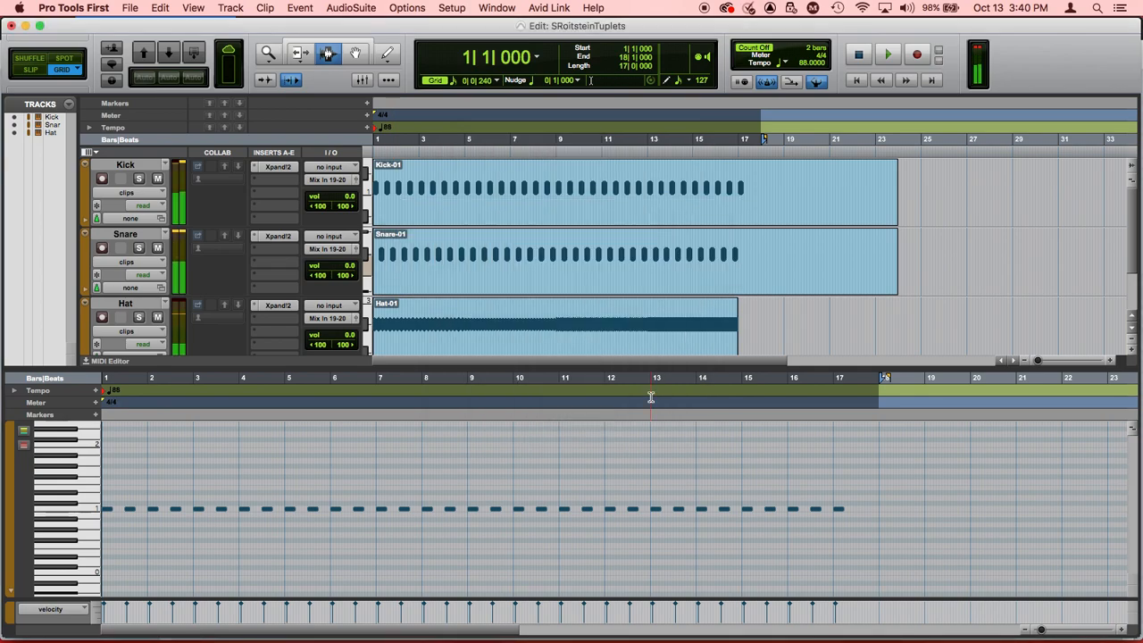
Switch to Finder, open a new window showing the Desktop and sort its files by date modified, newest first.
{"action": "key", "text": "super+Tab"}
{"action": "key", "text": "super+Tab"}
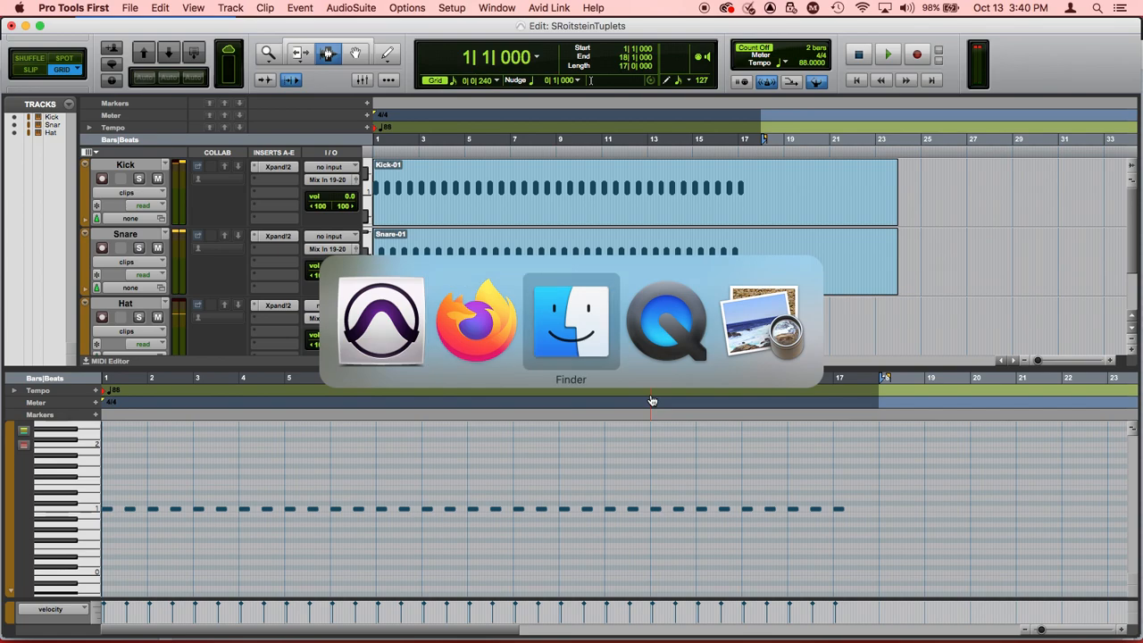
{"action": "key", "text": "super+Tab"}
{"action": "key", "text": "super+Tab"}
{"action": "key", "text": "super+Tab"}
{"action": "key", "text": "super+Tab"}
{"action": "key", "text": "super+Tab"}
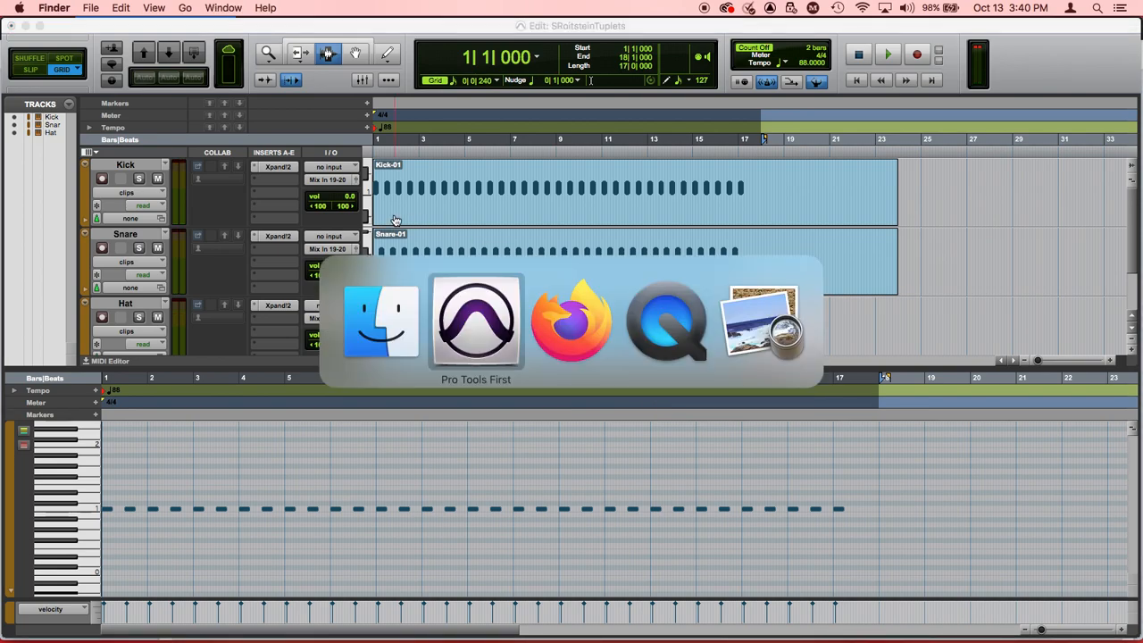
{"action": "key", "text": "super+n"}
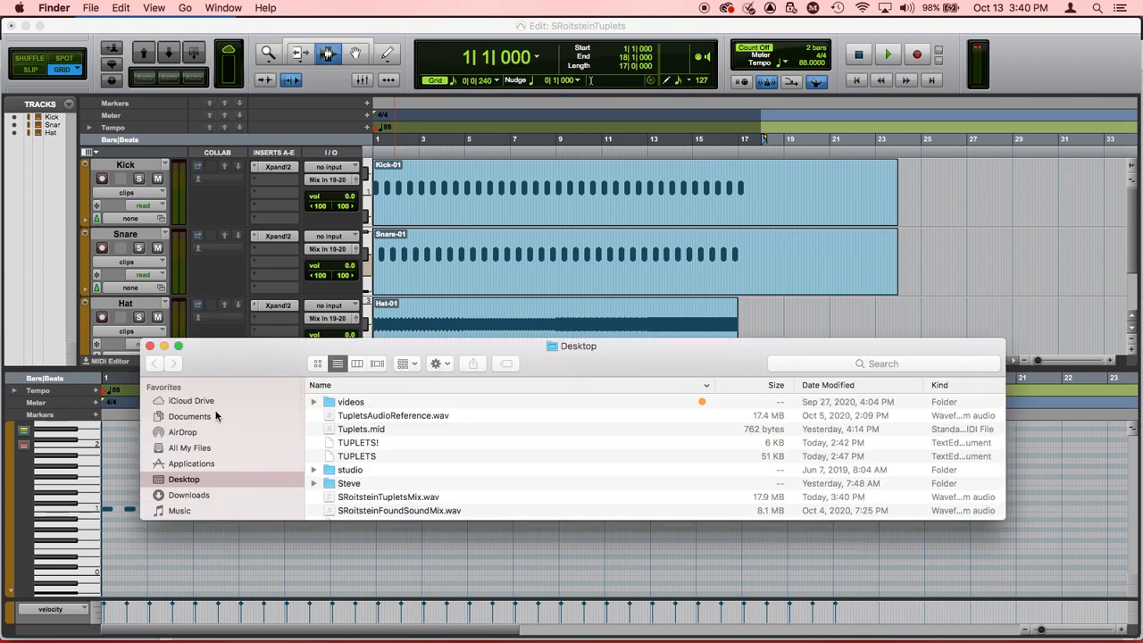
{"action": "left_click", "coordinate": [841, 386]}
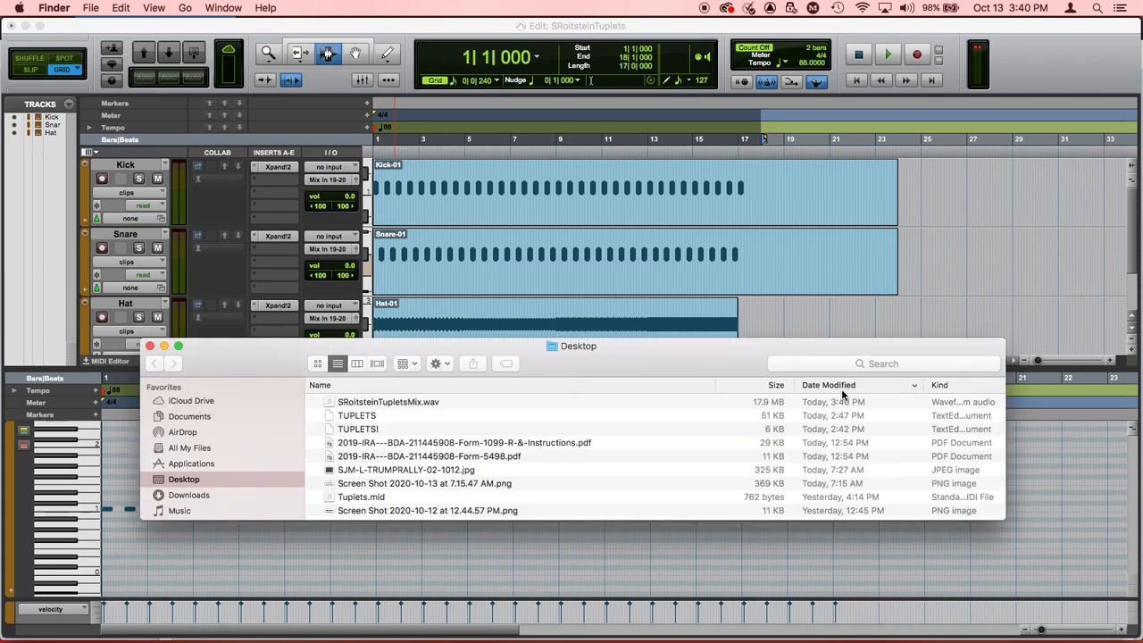
Play the exported Tuplets mix WAV in iTunes to check it, stop playback, and close the iTunes and Finder windows.
{"action": "left_click", "coordinate": [373, 403]}
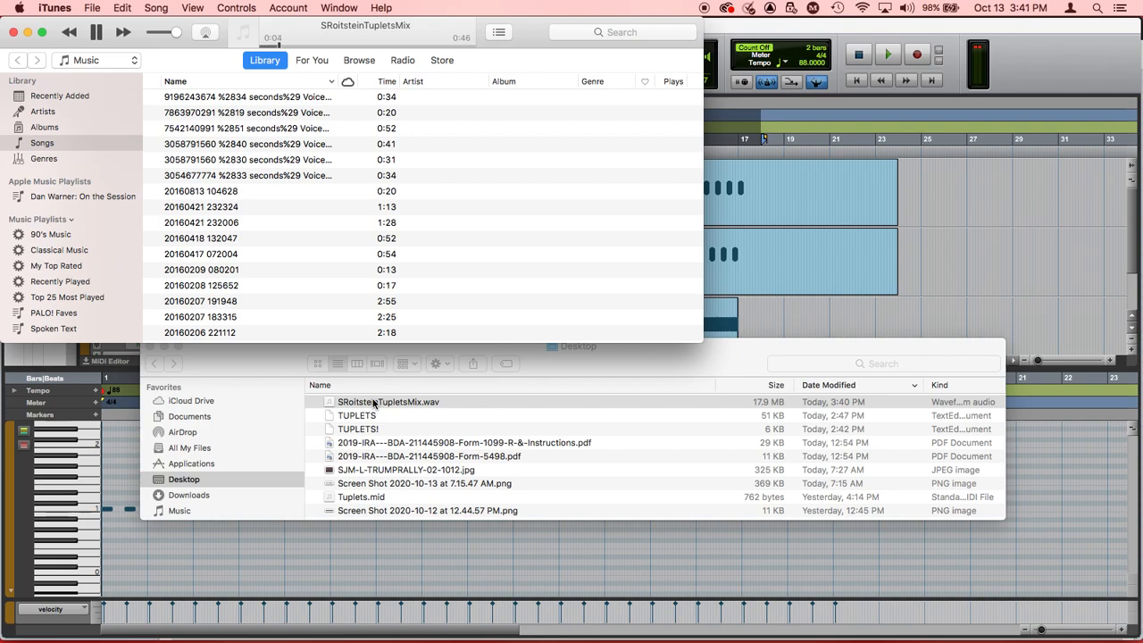
{"action": "key", "text": "n"}
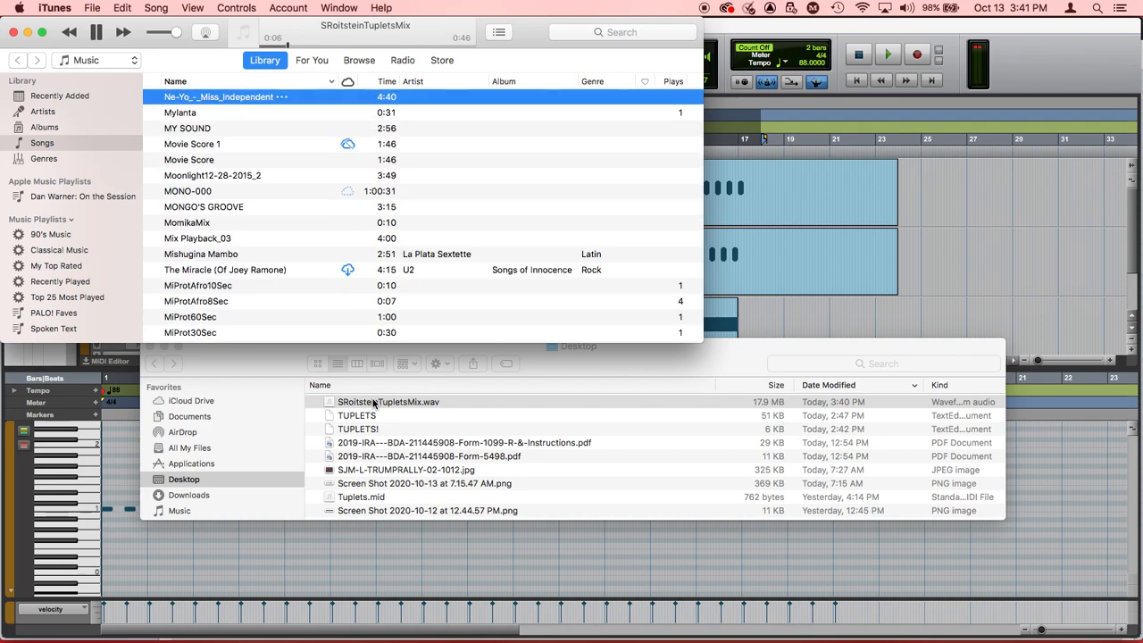
{"action": "key", "text": "space"}
{"action": "key", "text": "super+w"}
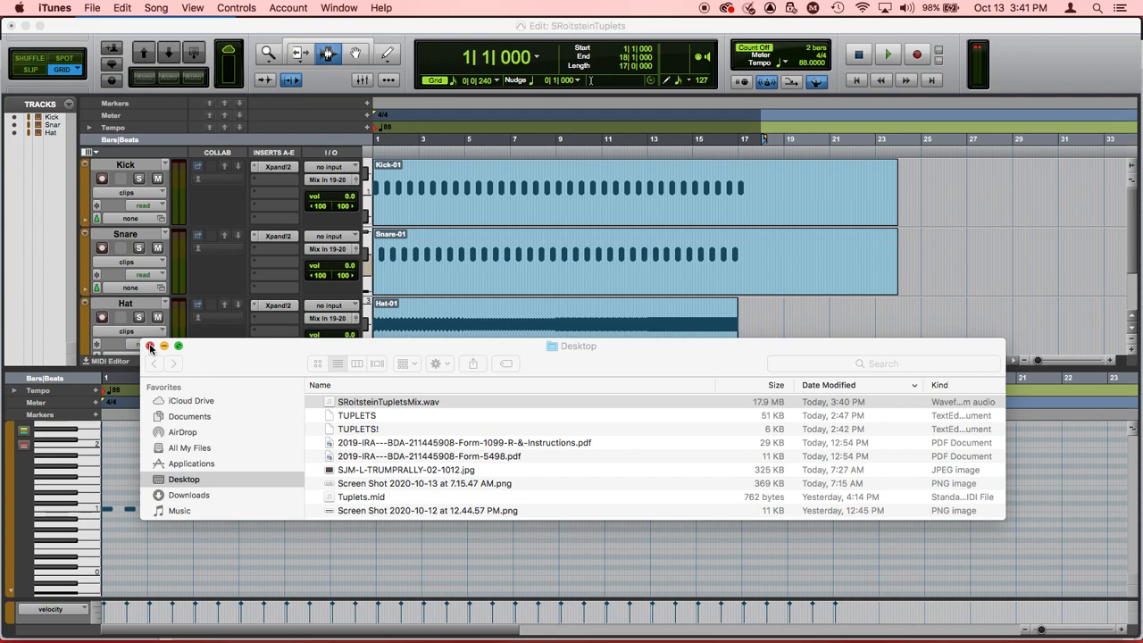
{"action": "key", "text": "super+Tab"}
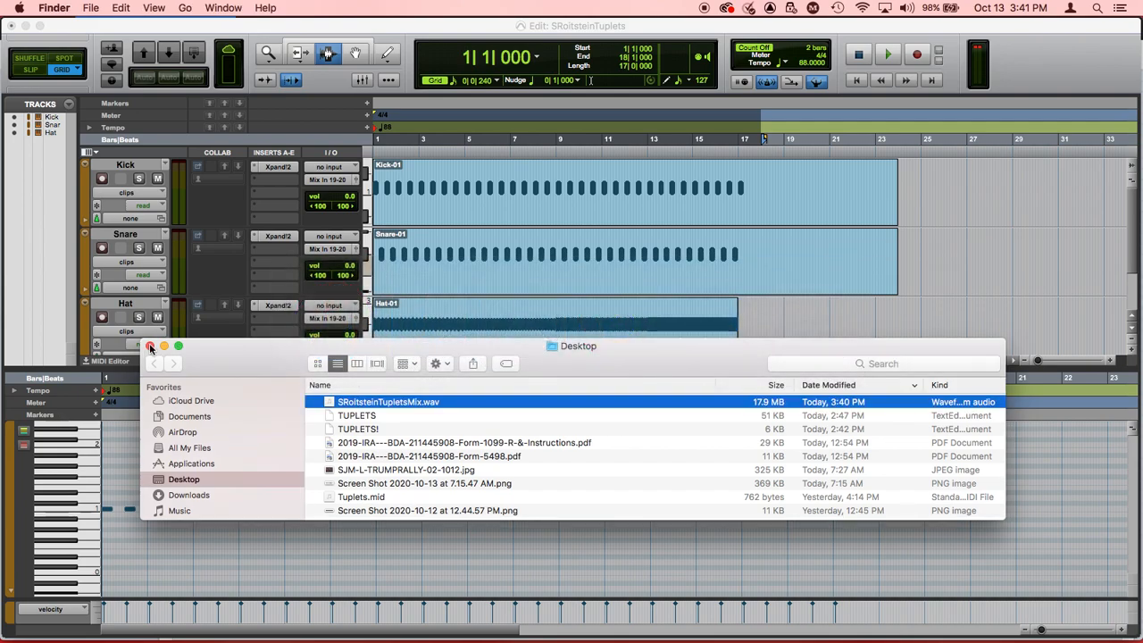
{"action": "left_click", "coordinate": [150, 346]}
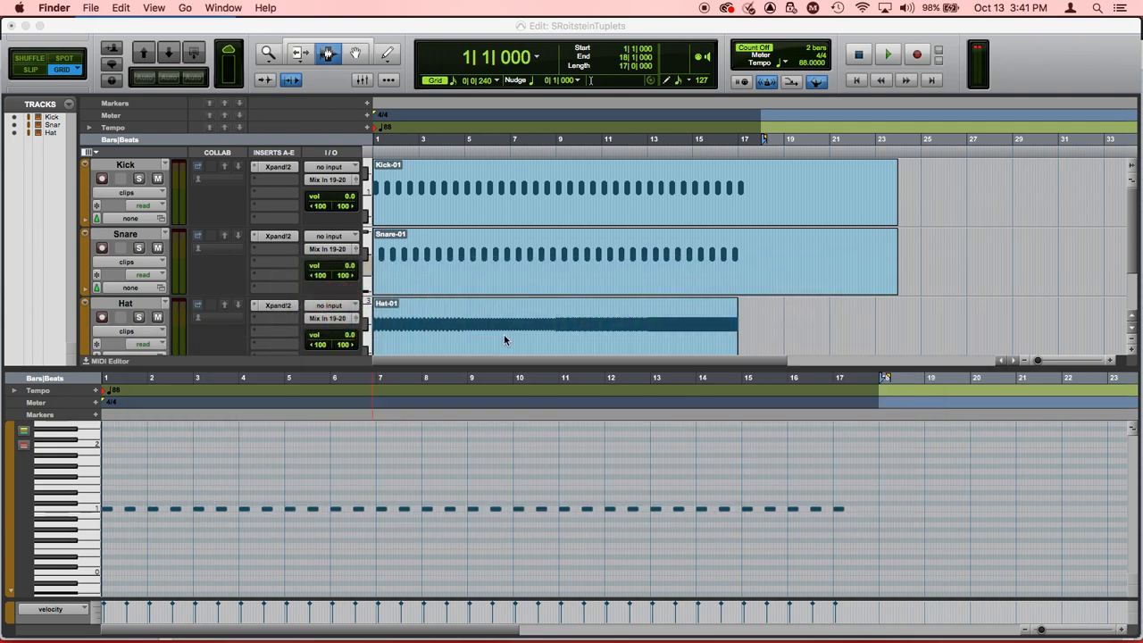